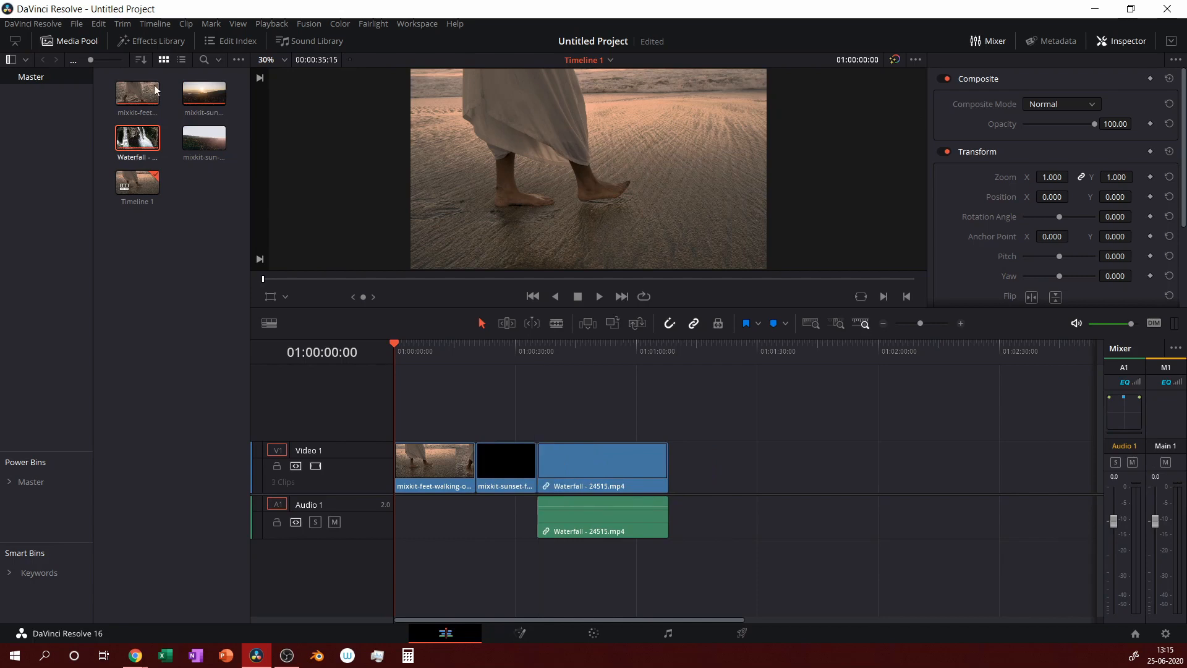
Place the sun-rays-over-forest clip on Video 1 after Waterfall, then select Waterfall in the Media Pool.
{"action": "left_click_drag", "start_coordinate": [204, 137], "coordinate": [670, 479]}
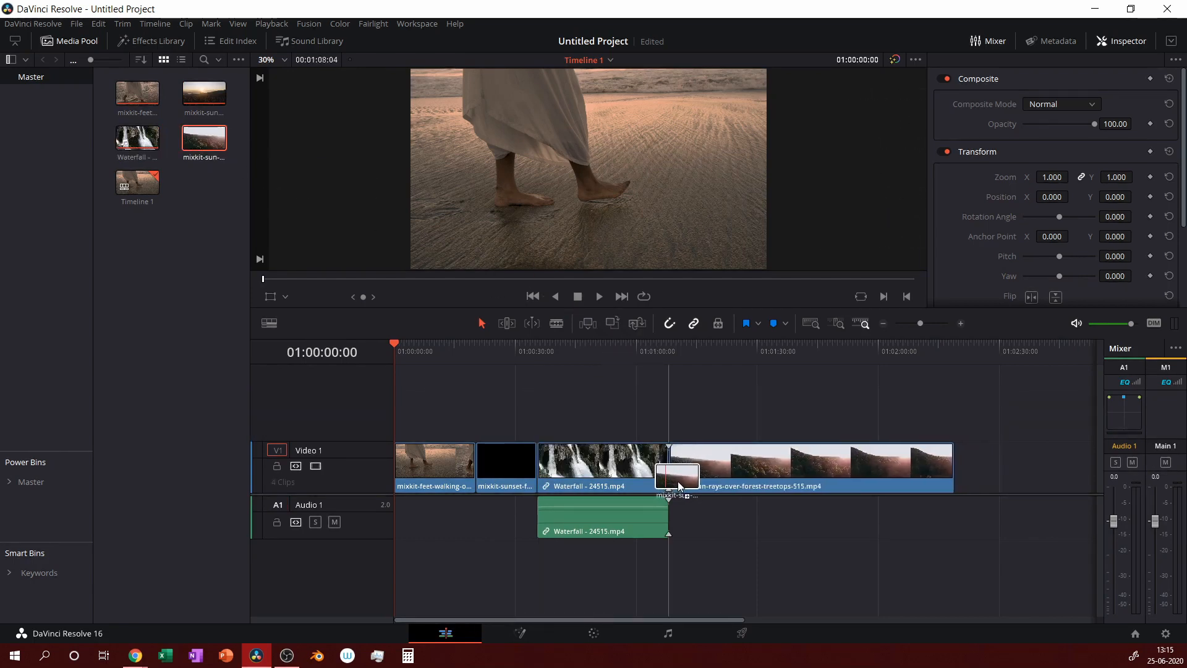
{"action": "left_click", "coordinate": [137, 137]}
Remove Waterfall from the Media Pool and ripple-delete its offline clip so Video 1 ends at 01:46:12.
{"action": "key", "text": "Delete"}
{"action": "key", "text": "Return"}
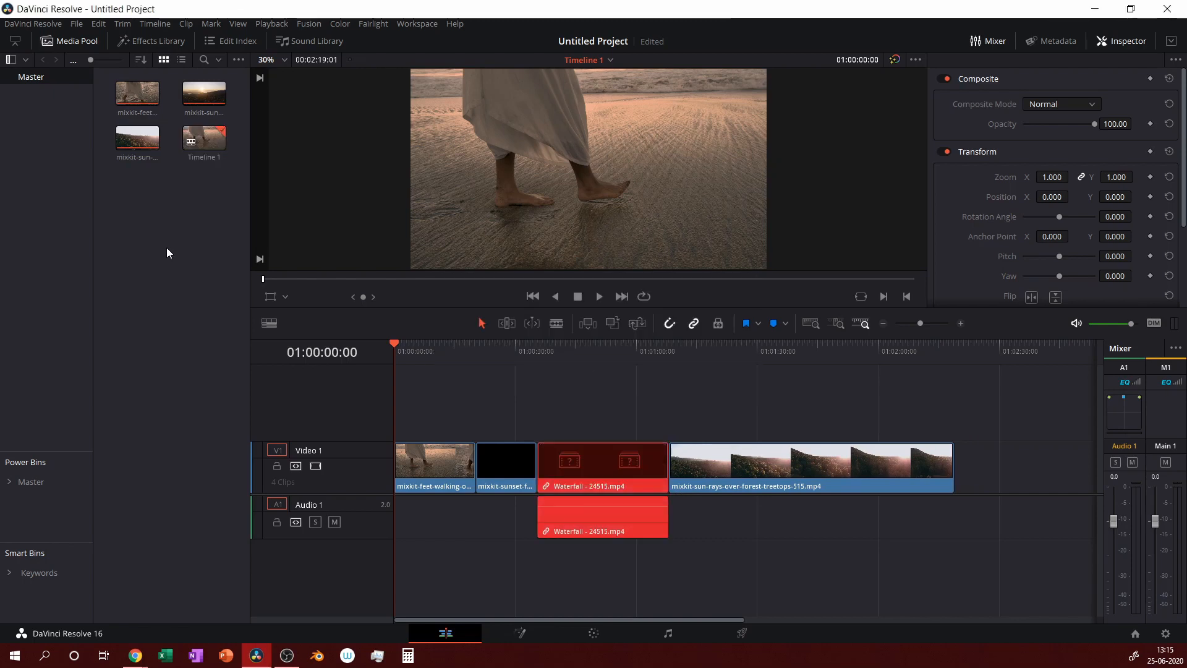
{"action": "left_click", "coordinate": [599, 467]}
{"action": "key", "text": "Delete"}
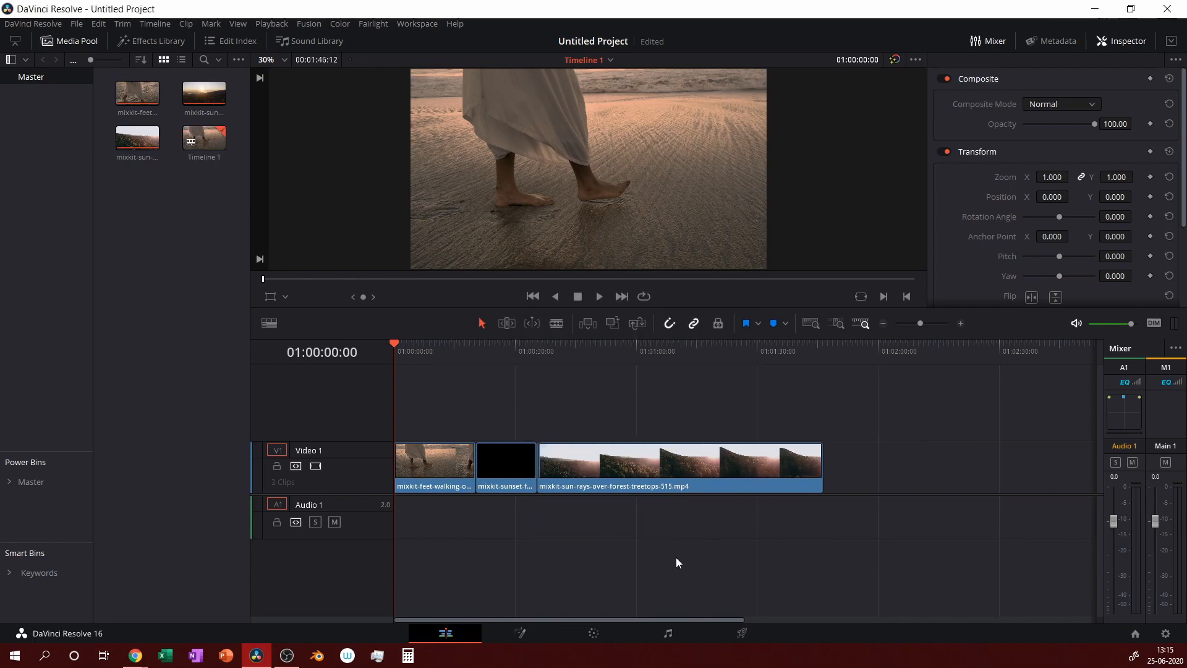
{"action": "left_click", "coordinate": [822, 347]}
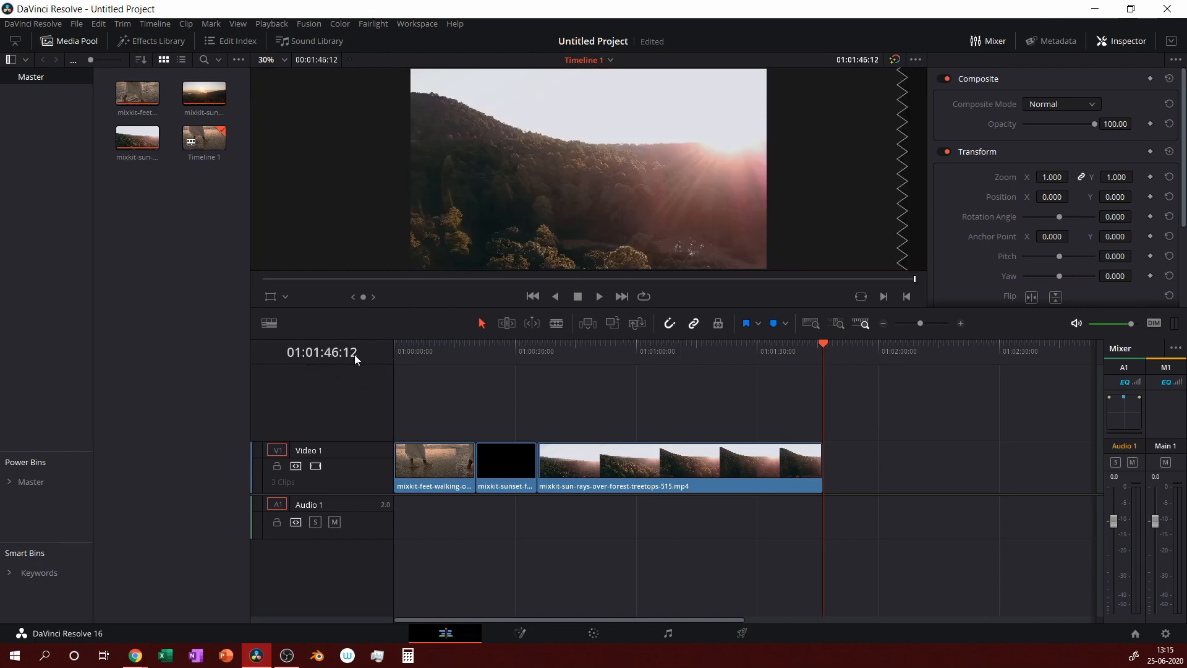
{"action": "left_click", "coordinate": [397, 350]}
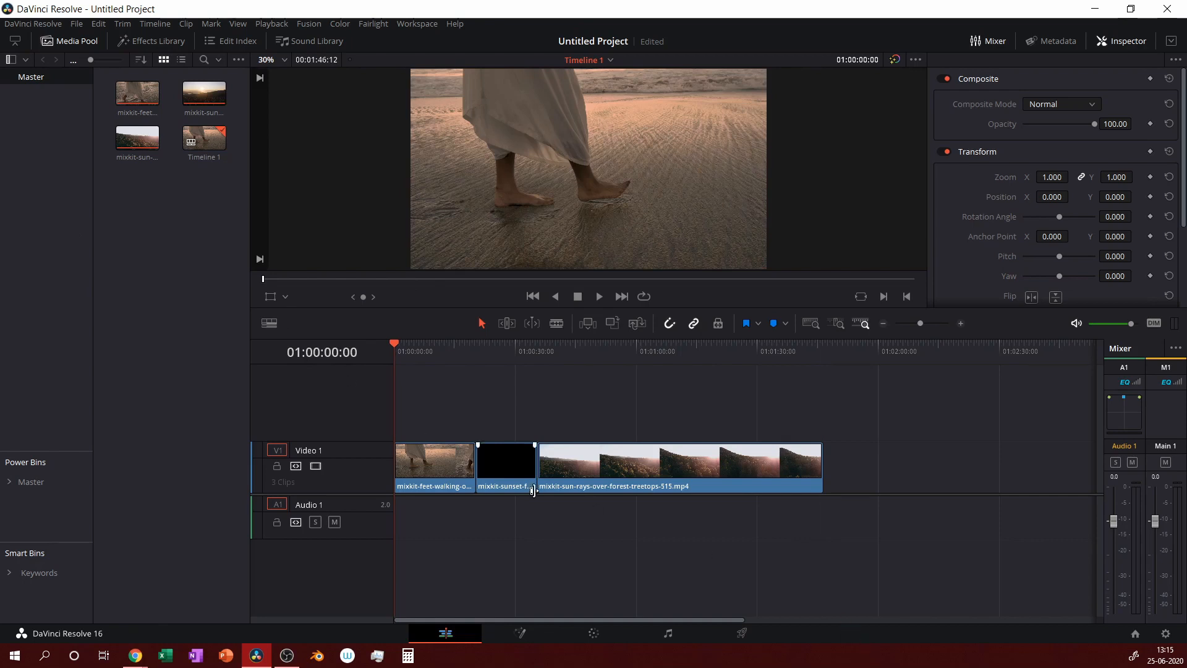
{"action": "right_click", "coordinate": [440, 463]}
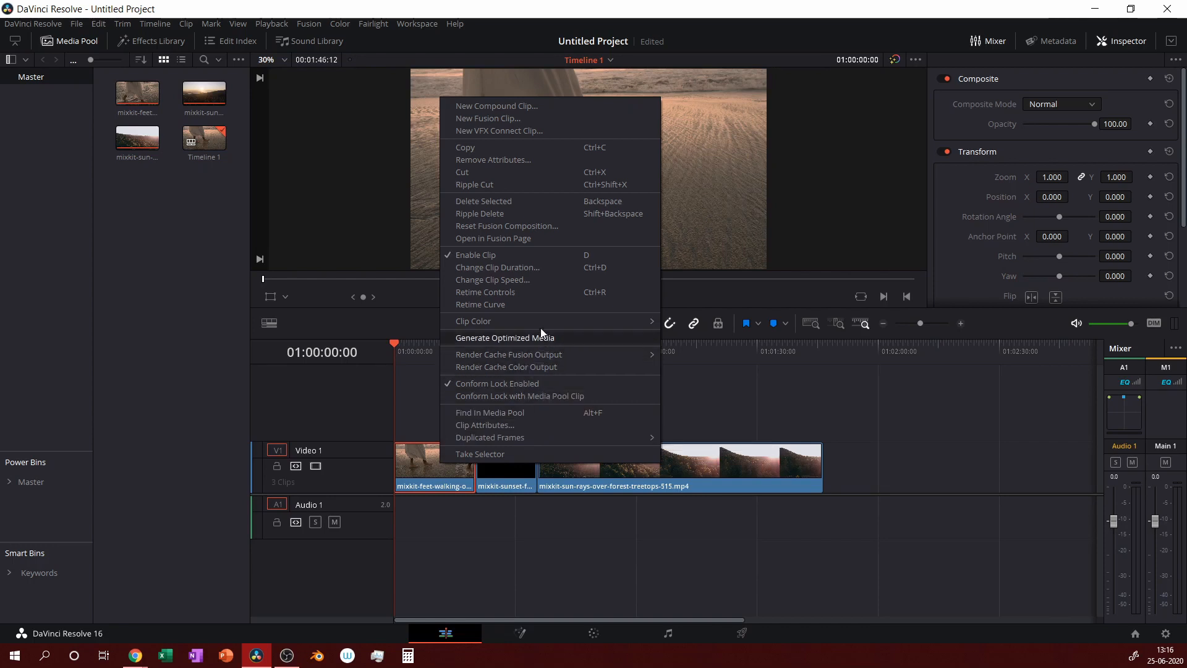
{"action": "left_click", "coordinate": [536, 291]}
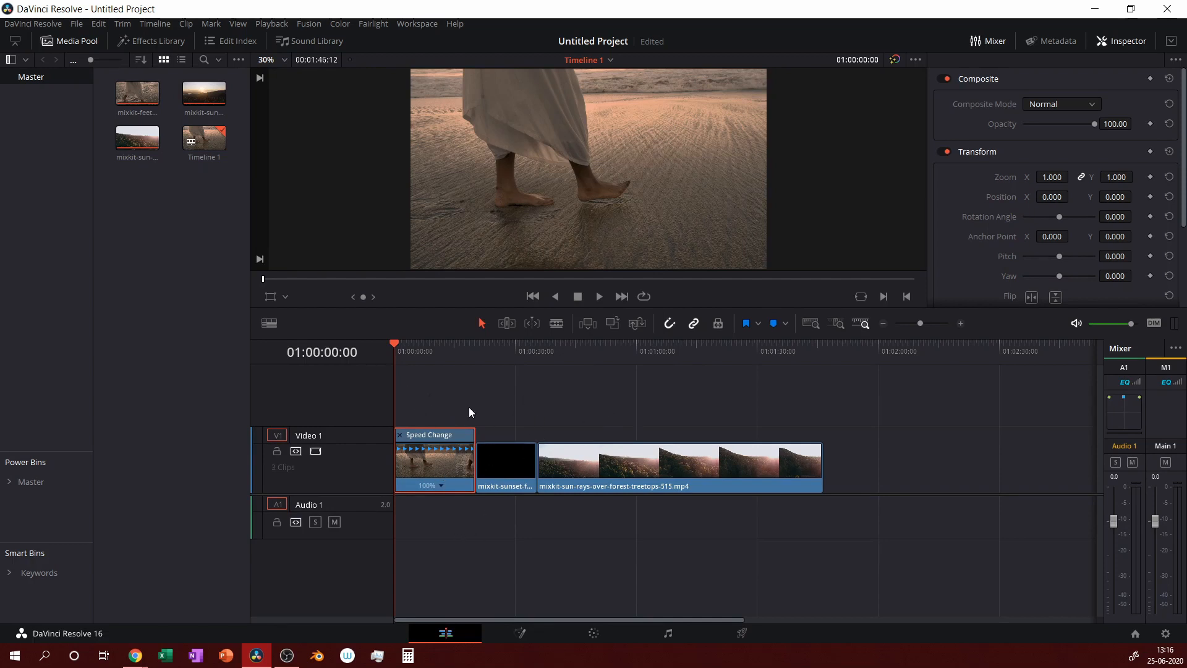
{"action": "left_click", "coordinate": [475, 348]}
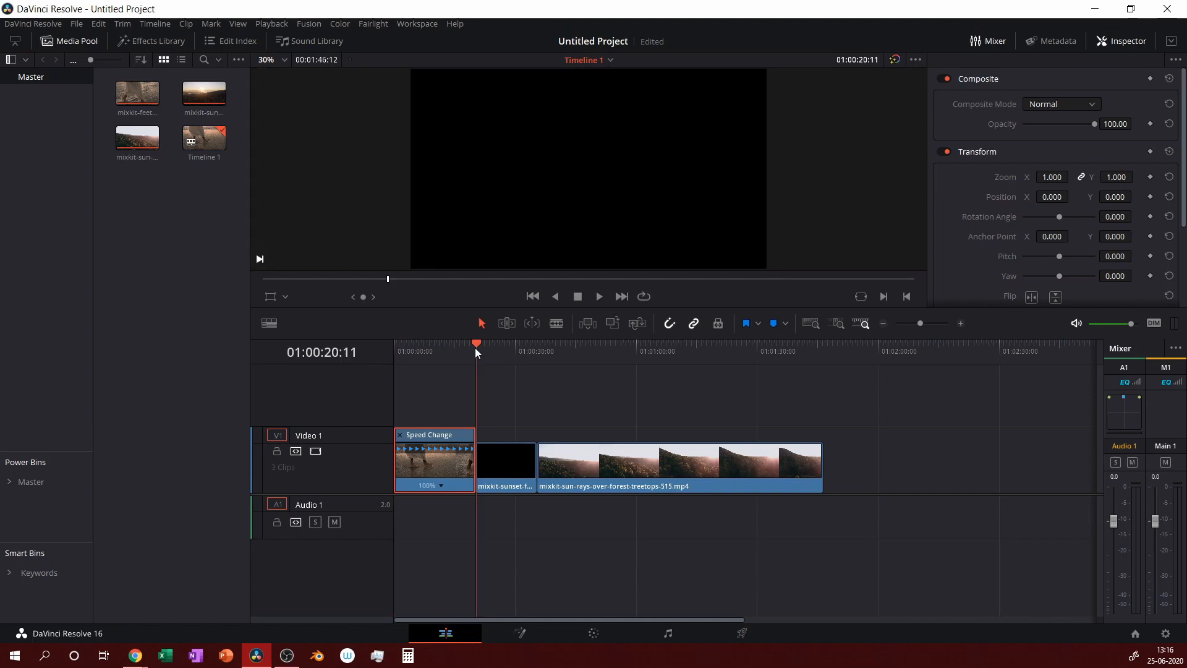
{"action": "left_click", "coordinate": [397, 350]}
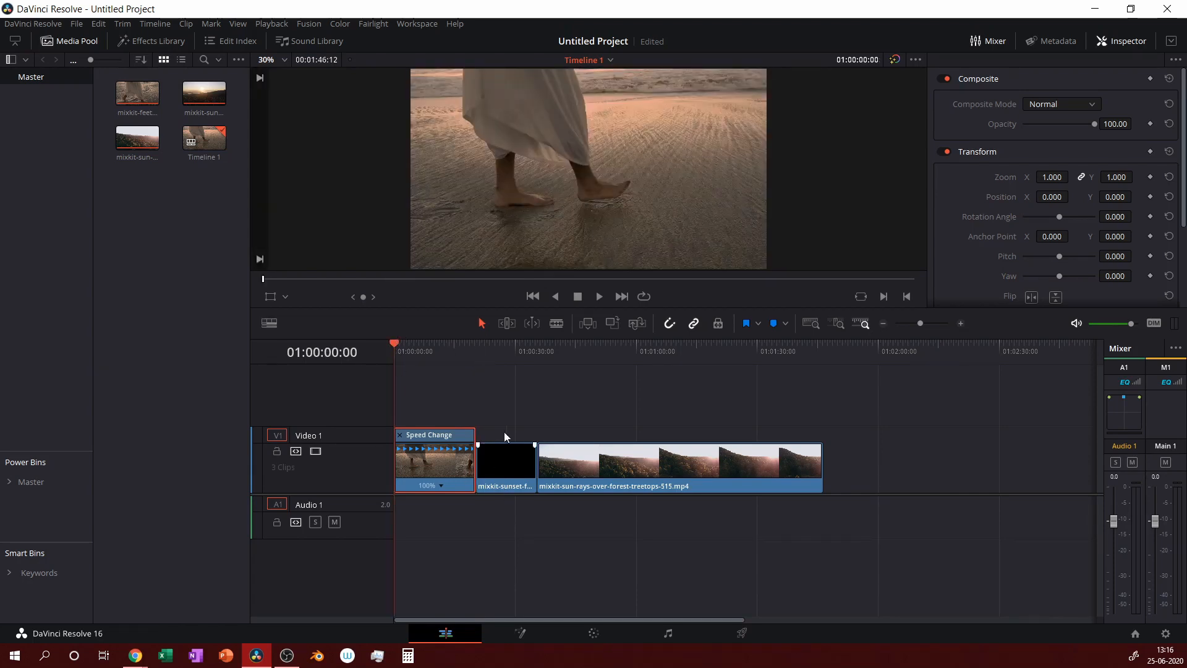
{"action": "right_click", "coordinate": [447, 485]}
{"action": "left_click", "coordinate": [533, 315]}
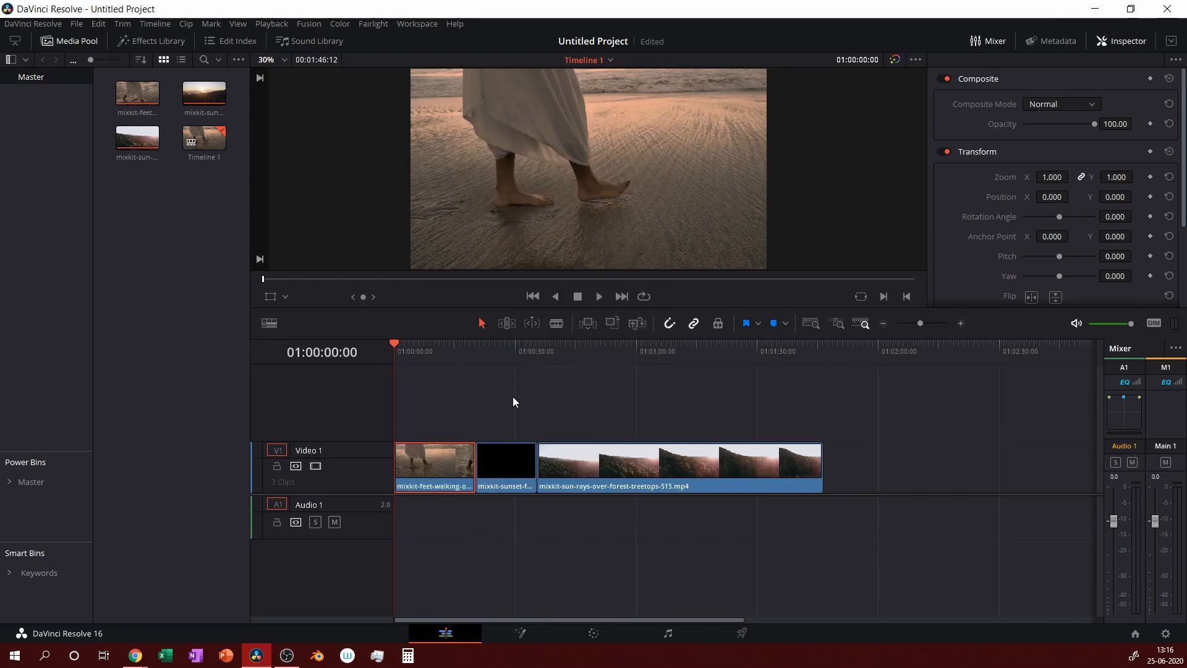
{"action": "key", "text": "space"}
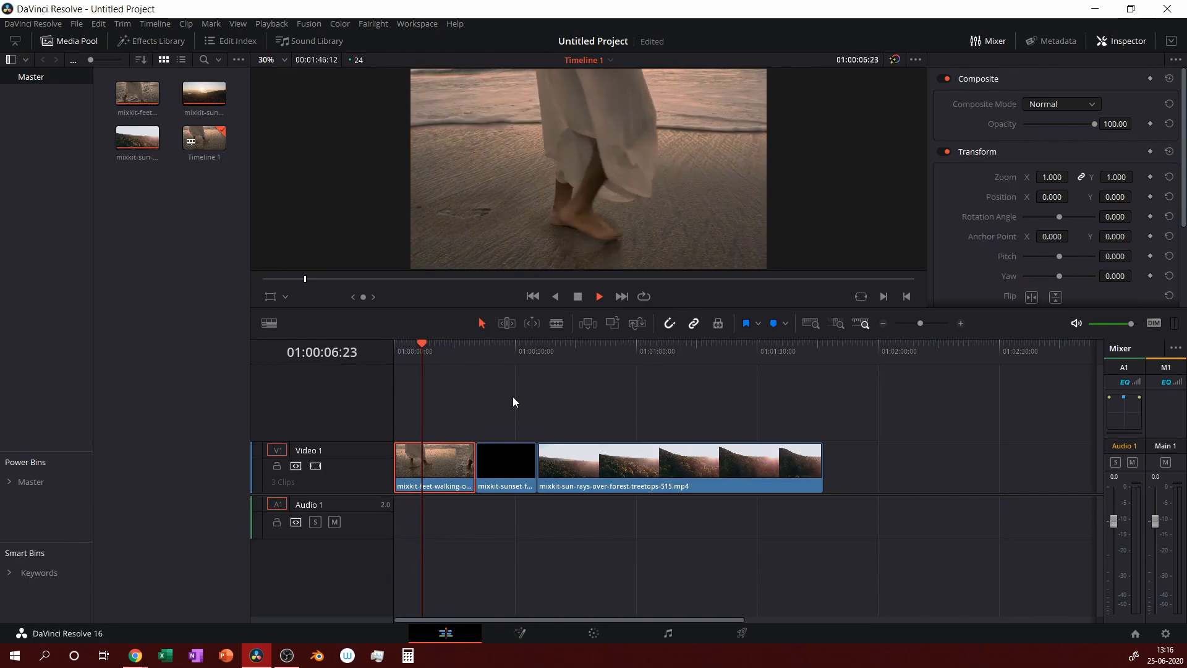
{"action": "key", "text": "space"}
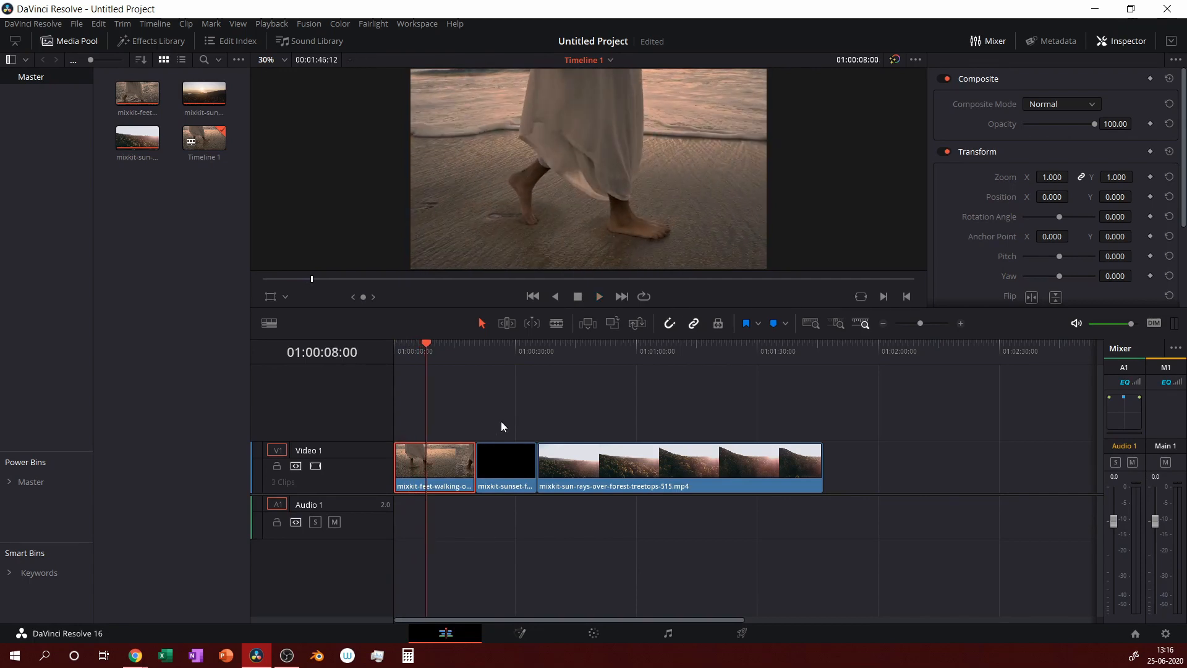
Turn on Retime Controls for the first beach-walking clip.
{"action": "right_click", "coordinate": [458, 466]}
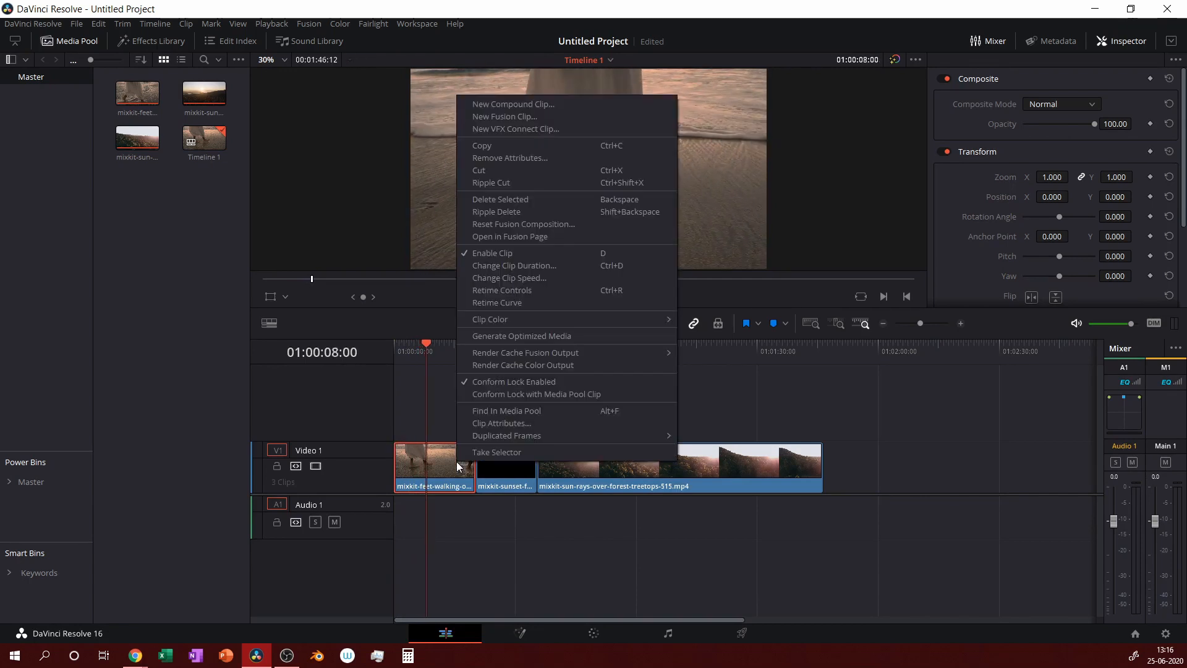
{"action": "left_click", "coordinate": [572, 288]}
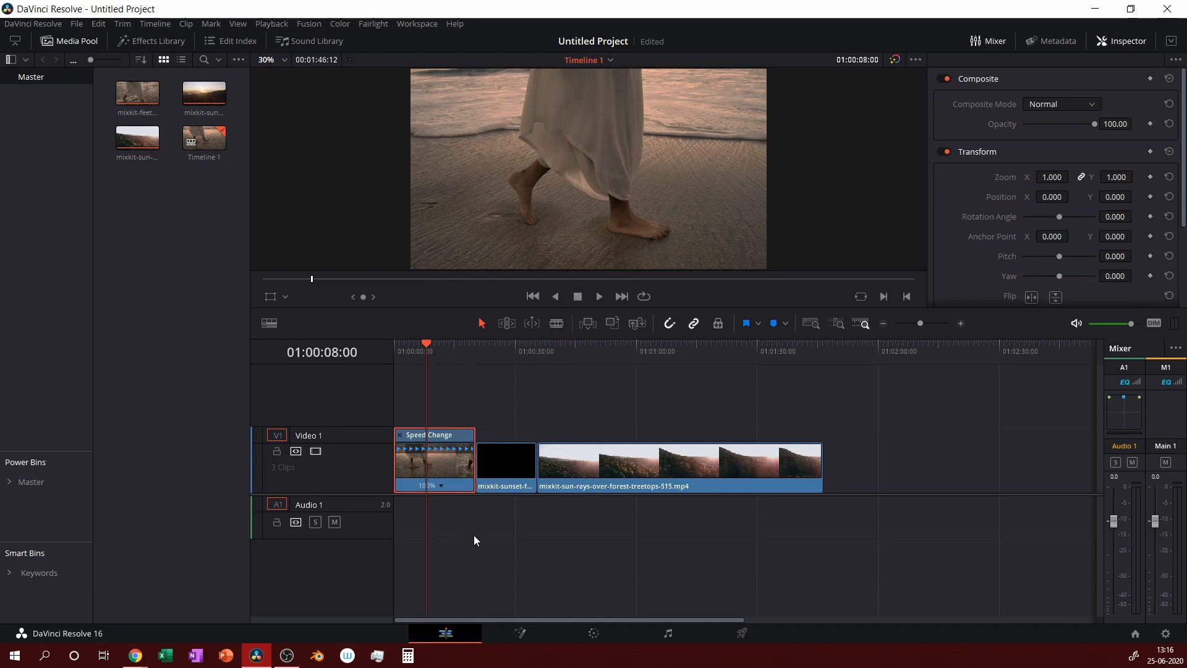
{"action": "right_click", "coordinate": [451, 481]}
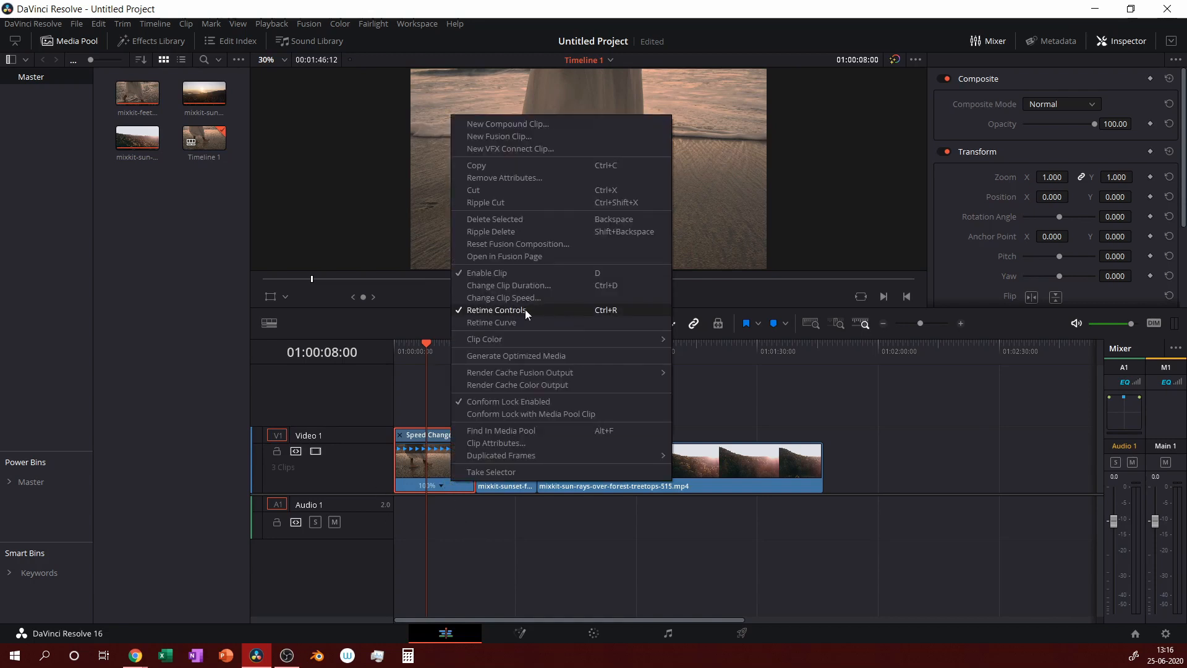
{"action": "left_click", "coordinate": [483, 532]}
Add a speed point to the beach clip at 01:00:08:00 and play from it.
{"action": "left_click", "coordinate": [442, 485]}
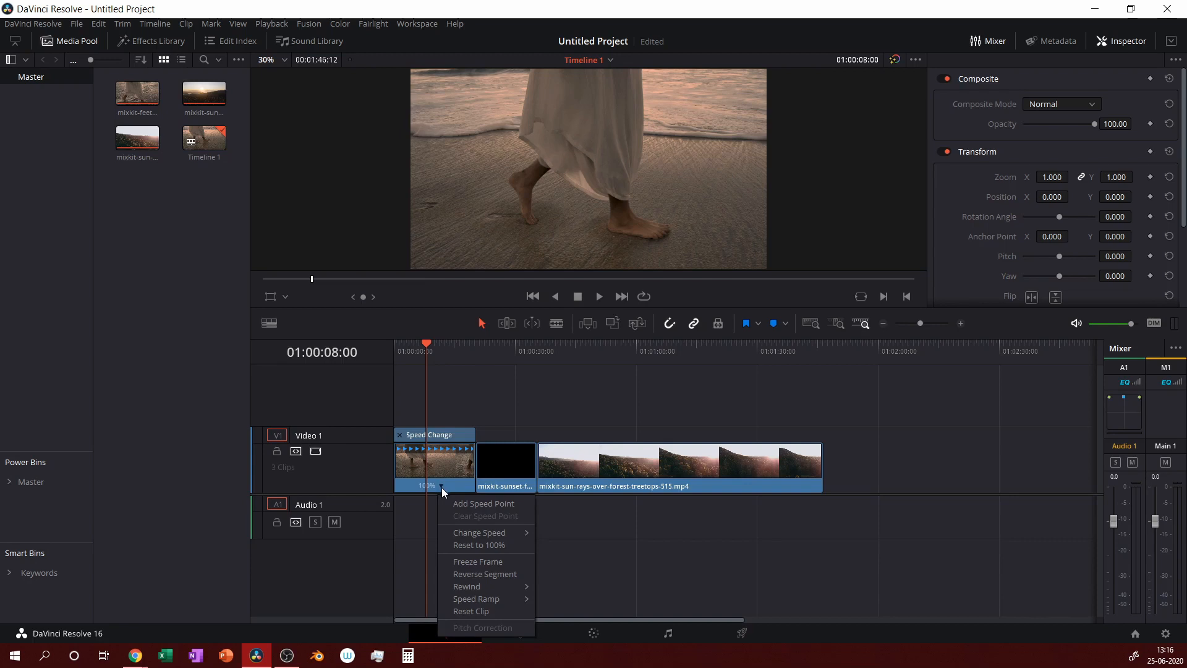
{"action": "left_click", "coordinate": [469, 505]}
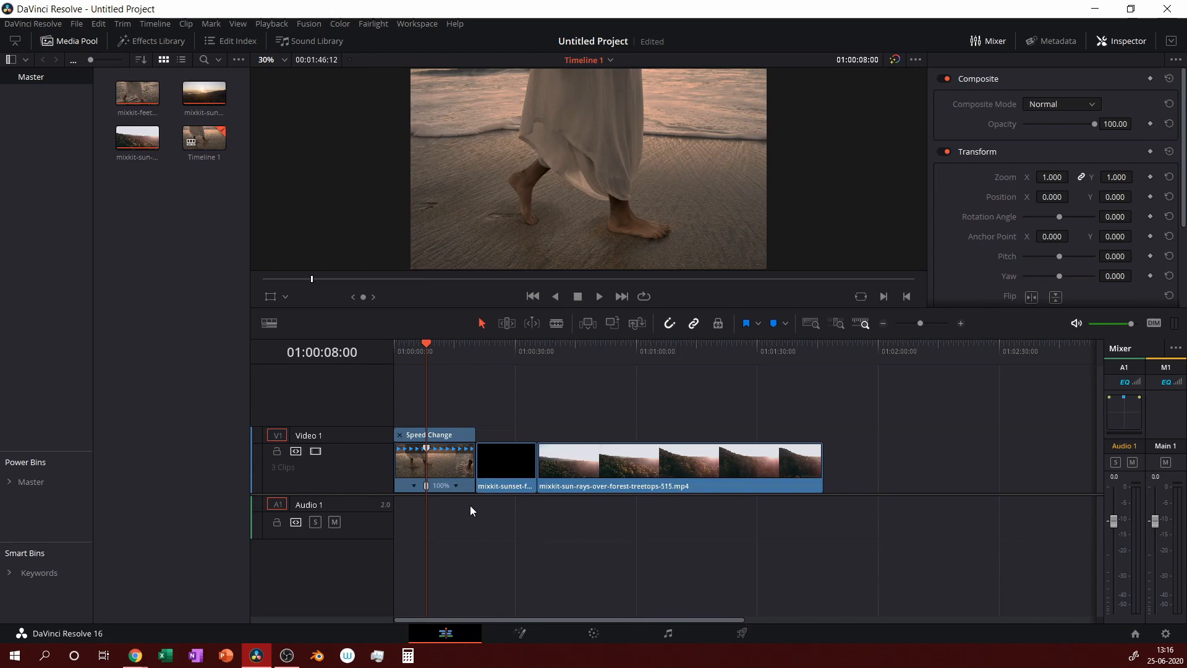
{"action": "key", "text": "space"}
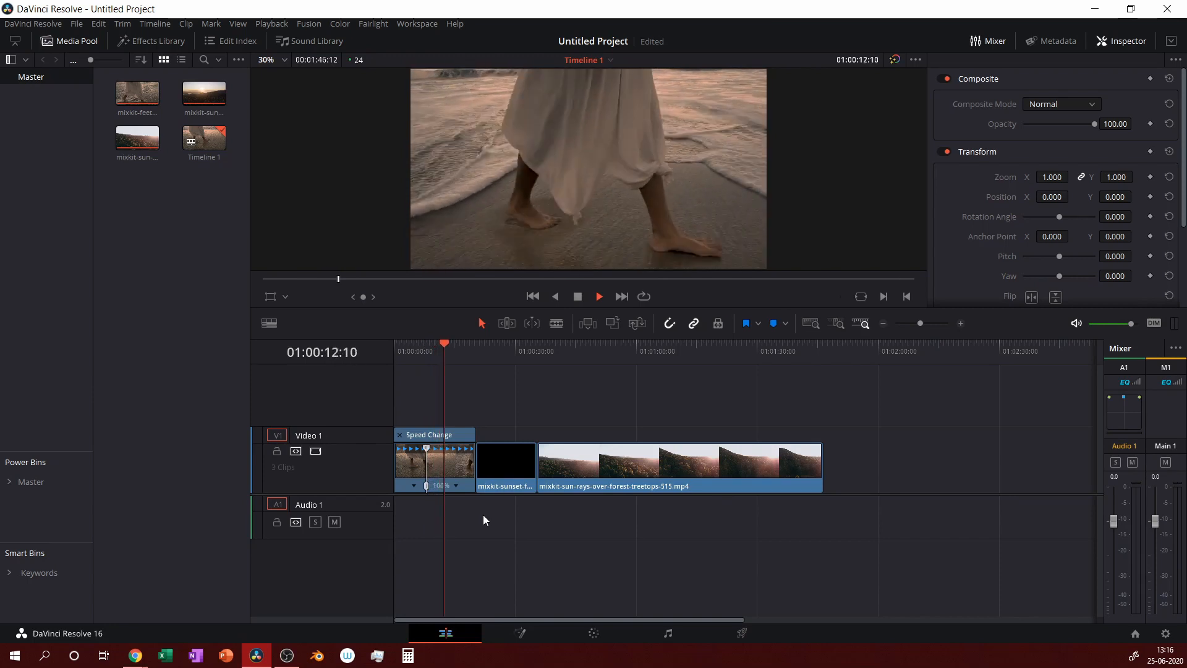
Turn on Retime Controls for the second and third clips.
{"action": "right_click", "coordinate": [513, 479]}
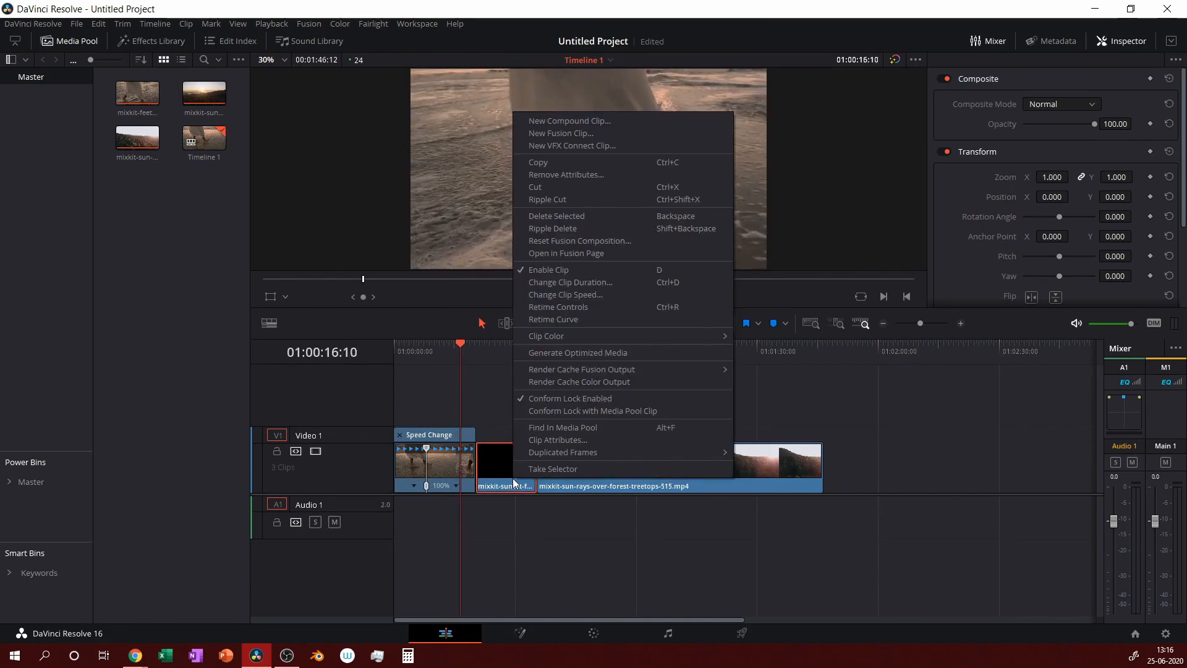
{"action": "left_click", "coordinate": [562, 308]}
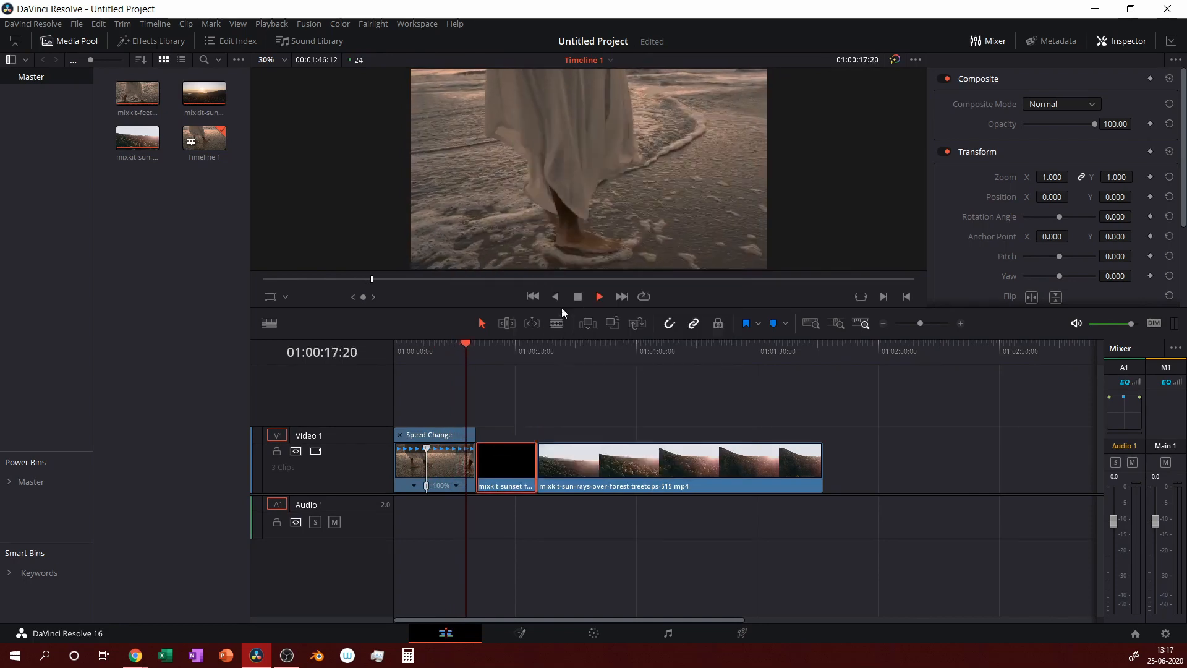
{"action": "right_click", "coordinate": [658, 478]}
{"action": "left_click", "coordinate": [715, 306]}
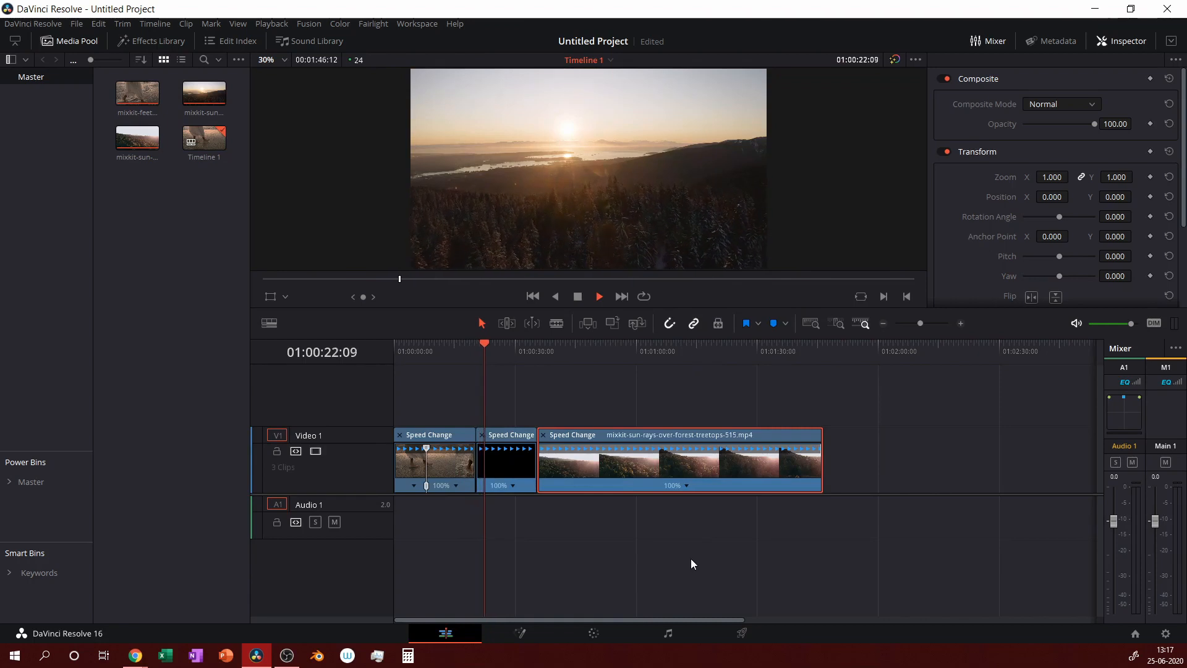
Add a speed point to the second clip at 01:00:24:04.
{"action": "key", "text": "space"}
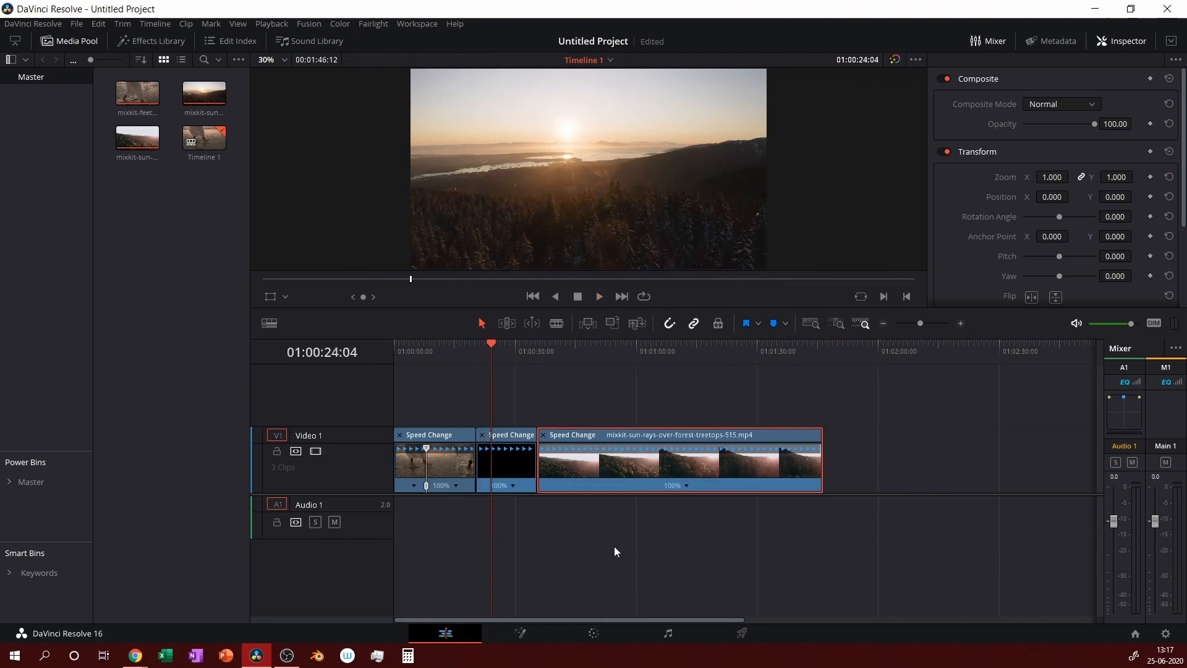
{"action": "left_click", "coordinate": [511, 484]}
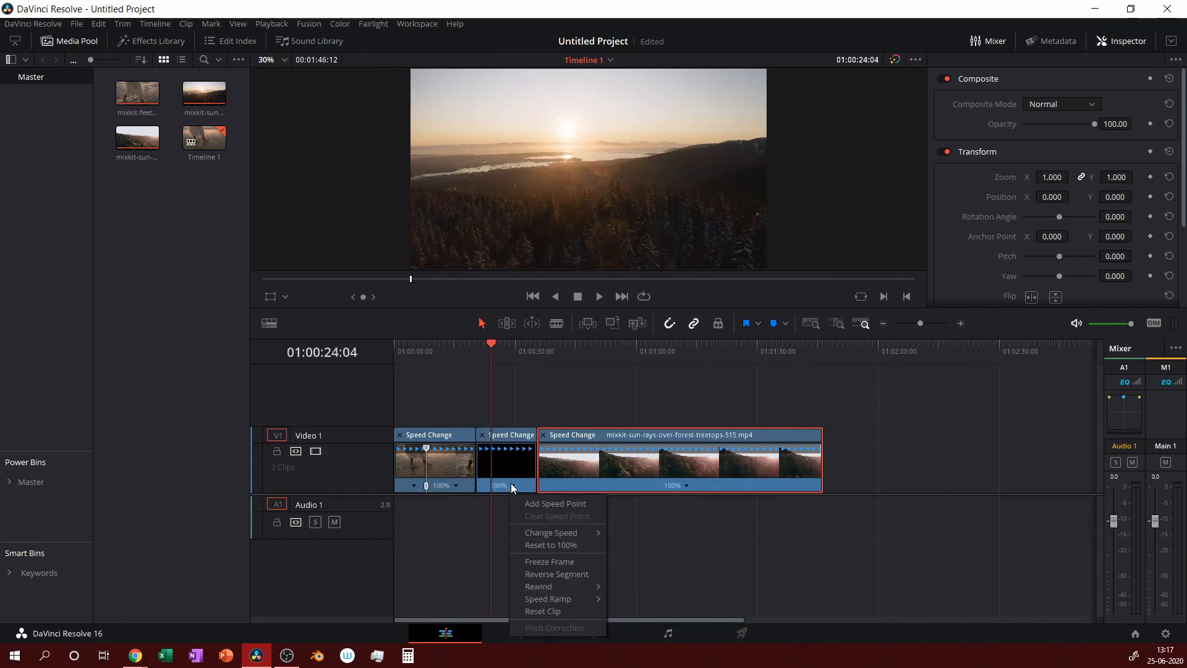
{"action": "left_click", "coordinate": [532, 505]}
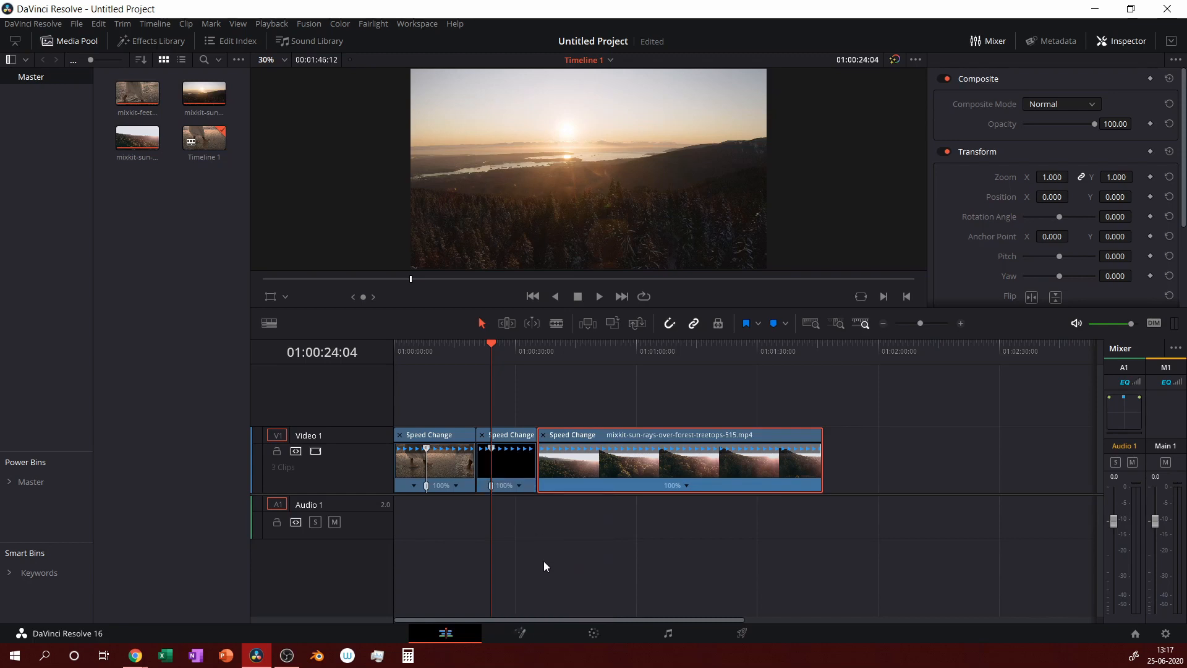
{"action": "key", "text": "space"}
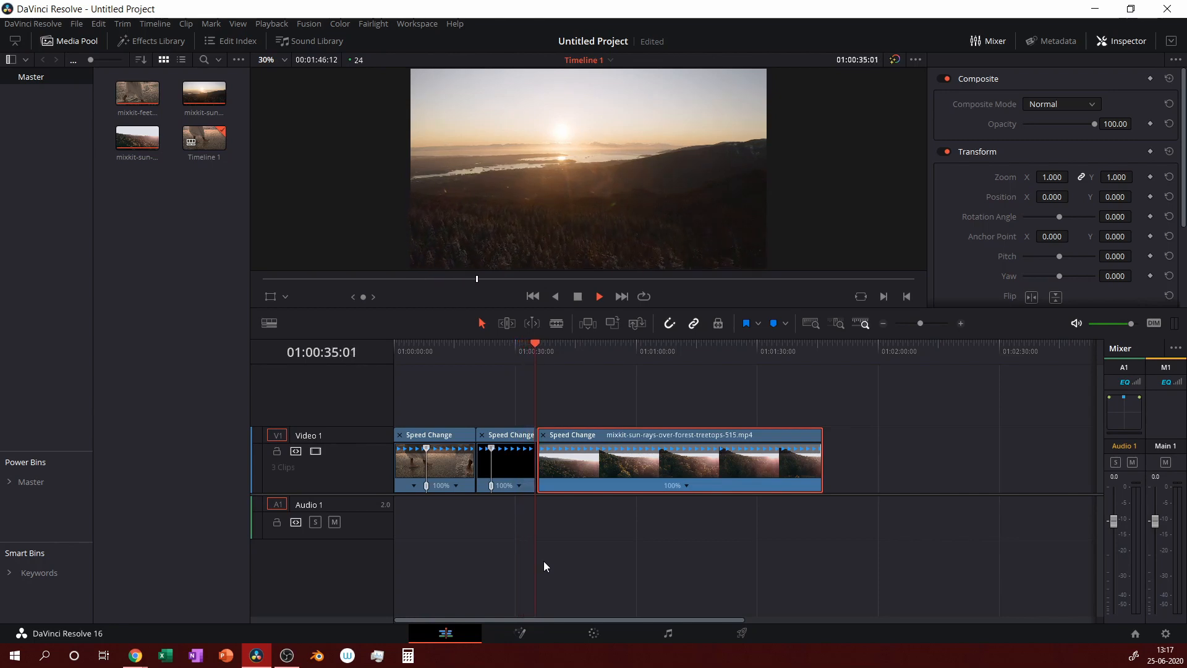
Park the playhead on the second clip's last frame.
{"action": "key", "text": "space"}
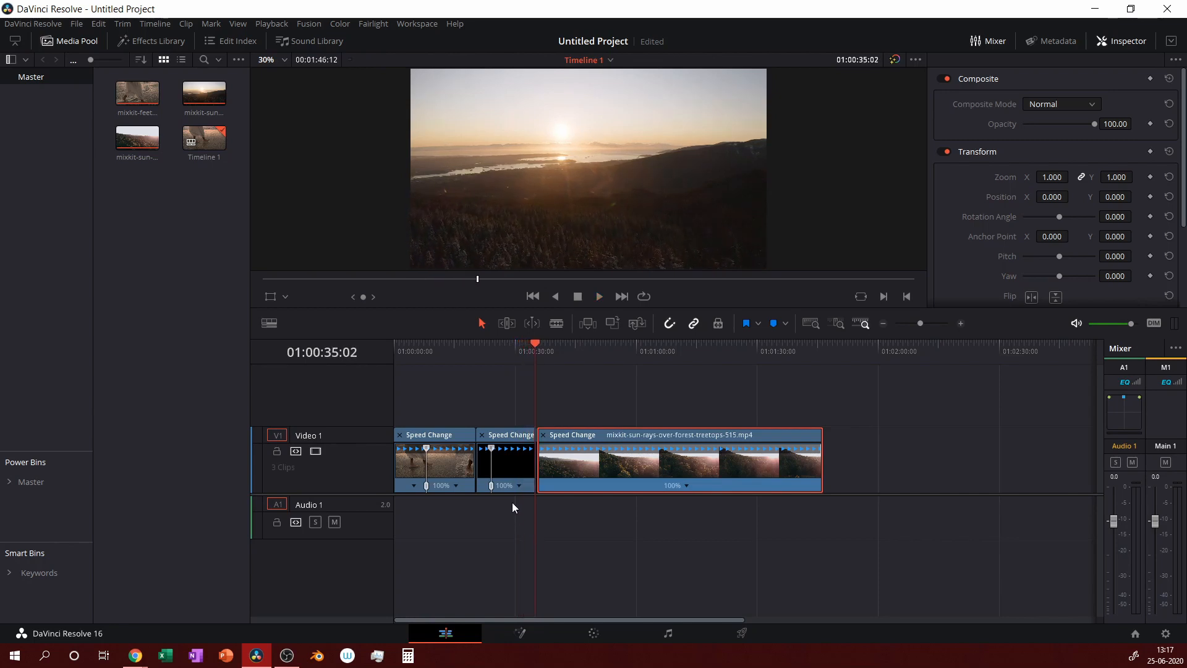
{"action": "key", "text": "Right"}
{"action": "key", "text": "Right"}
{"action": "key", "text": "Right"}
{"action": "key", "text": "Right"}
{"action": "key", "text": "Right"}
{"action": "key", "text": "Right"}
{"action": "key", "text": "Right"}
{"action": "key", "text": "Right"}
{"action": "key", "text": "Right"}
{"action": "key", "text": "Right"}
{"action": "key", "text": "Right"}
{"action": "key", "text": "Right"}
{"action": "key", "text": "Right"}
{"action": "key", "text": "Right"}
{"action": "key", "text": "Right"}
{"action": "key", "text": "Right"}
{"action": "key", "text": "Right"}
{"action": "key", "text": "Right"}
{"action": "key", "text": "Right"}
{"action": "key", "text": "Right"}
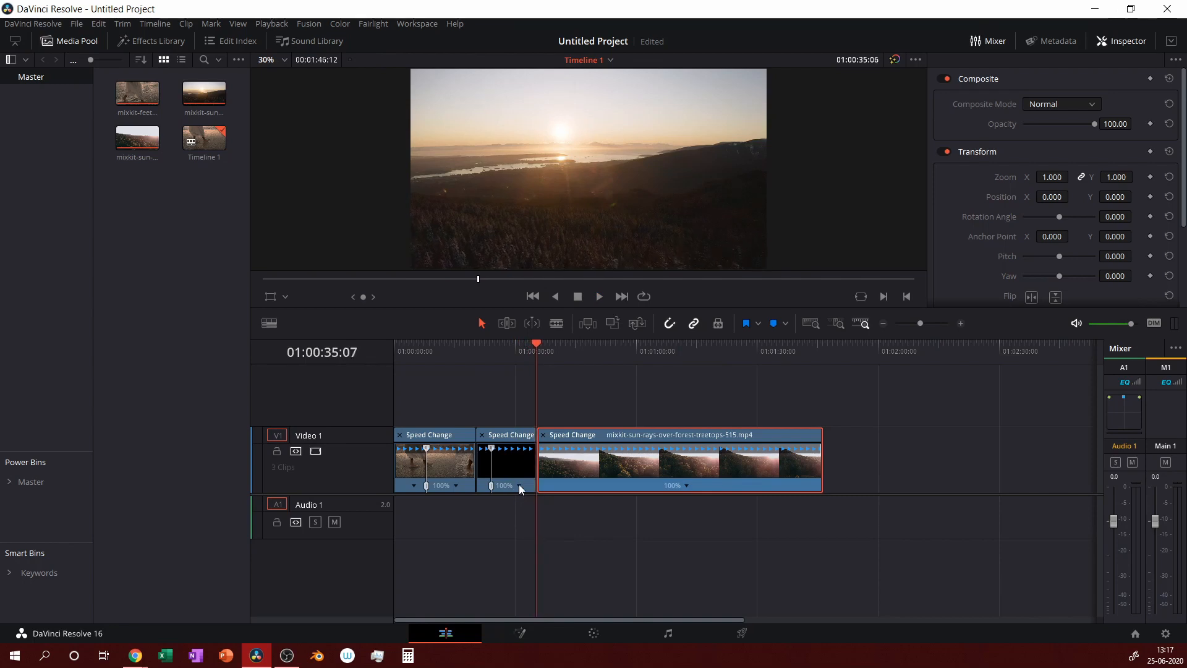
{"action": "key", "text": "Left"}
{"action": "key", "text": "Left"}
{"action": "key", "text": "Left"}
{"action": "key", "text": "Left"}
{"action": "key", "text": "Left"}
{"action": "key", "text": "Left"}
{"action": "key", "text": "Left"}
{"action": "key", "text": "Left"}
{"action": "left_click", "coordinate": [519, 484]}
{"action": "left_click", "coordinate": [502, 510]}
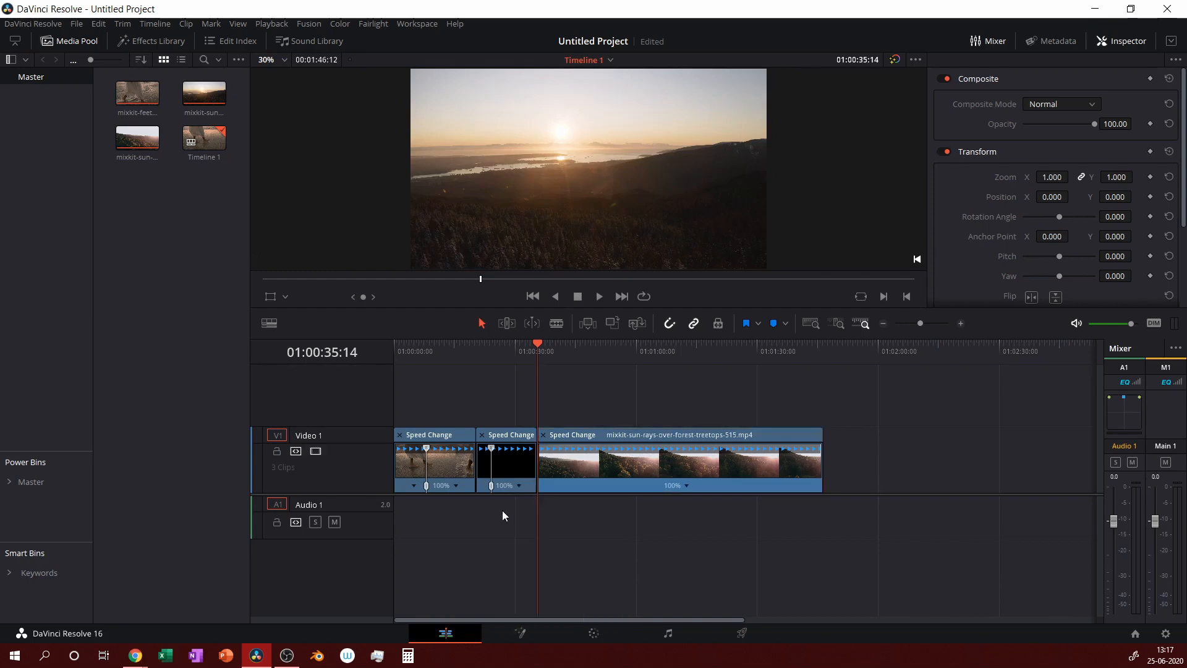
{"action": "key", "text": "Left"}
Add a speed point at the end of the second clip.
{"action": "left_click", "coordinate": [522, 485]}
{"action": "left_click", "coordinate": [521, 486]}
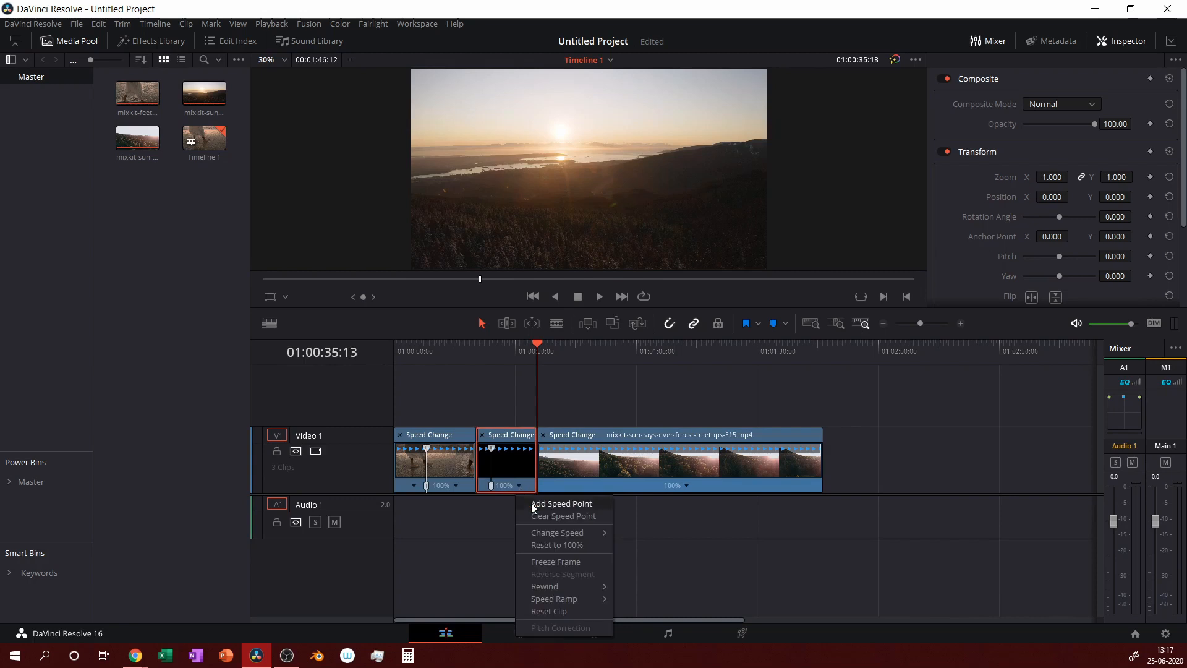
{"action": "left_click", "coordinate": [532, 503]}
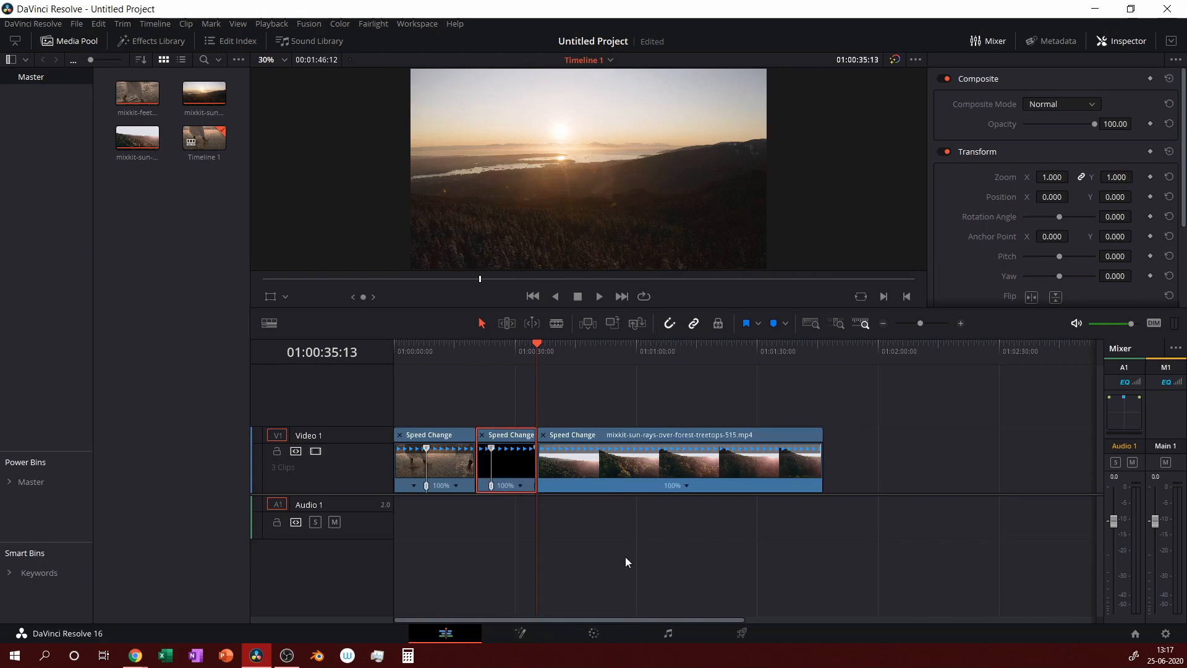
{"action": "key", "text": "space"}
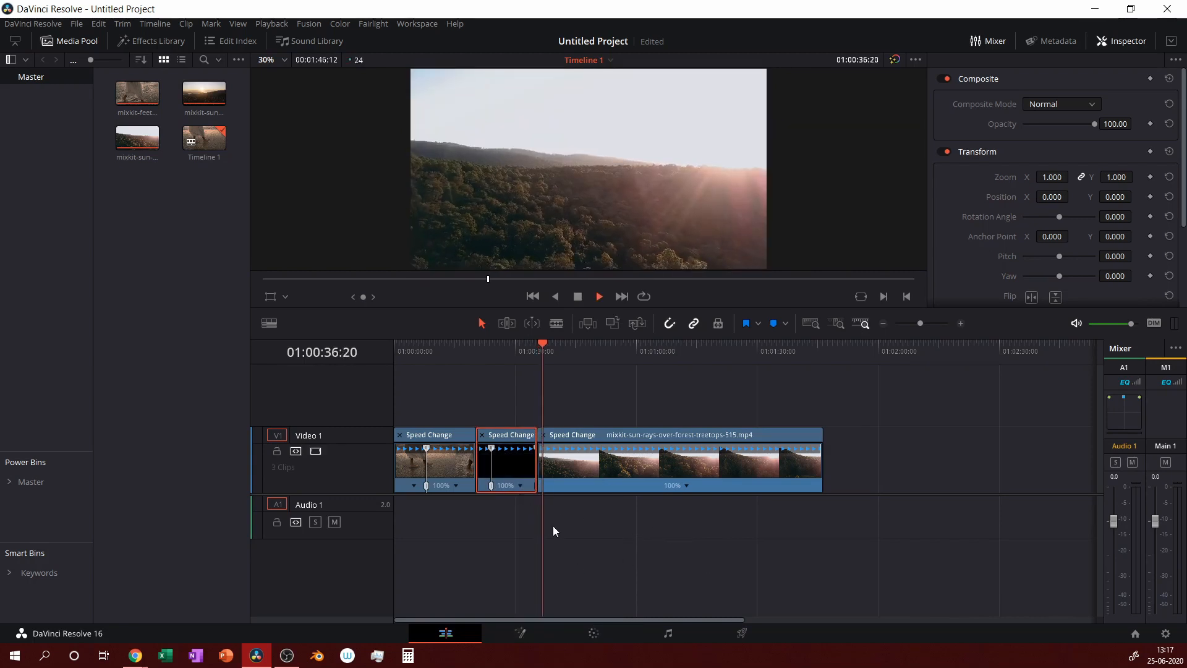
Add two speed points to the sun-rays clip, at 01:00:45:19 and around 01:01:33.
{"action": "left_click", "coordinate": [579, 350]}
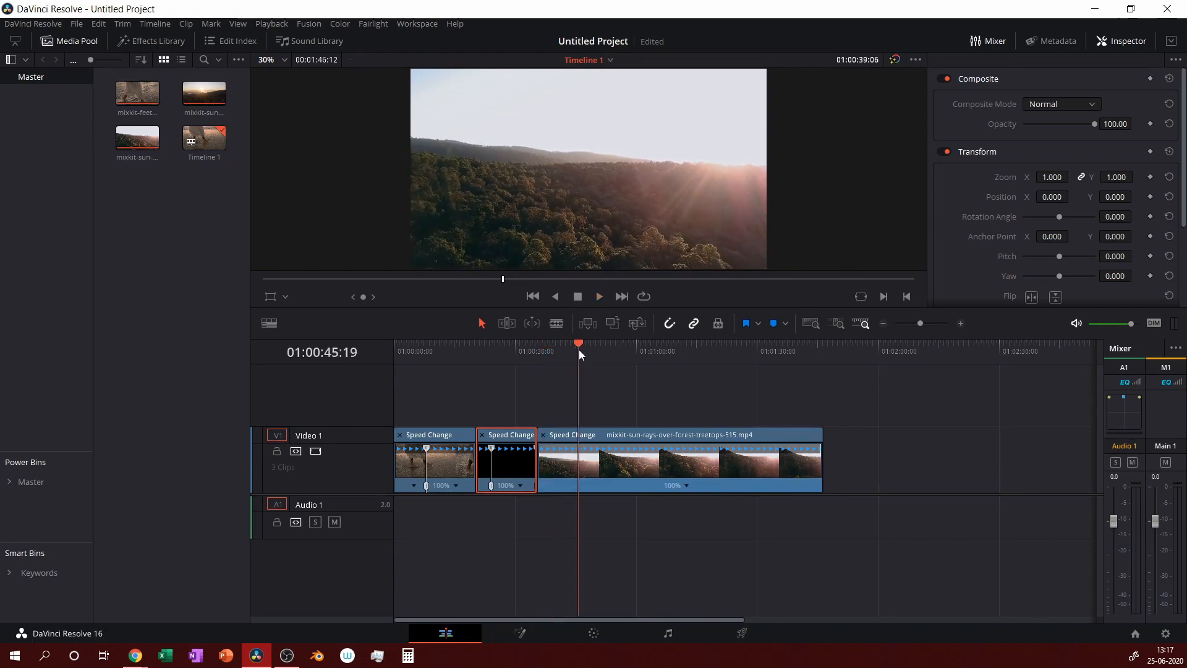
{"action": "left_click", "coordinate": [687, 485]}
{"action": "left_click", "coordinate": [705, 506]}
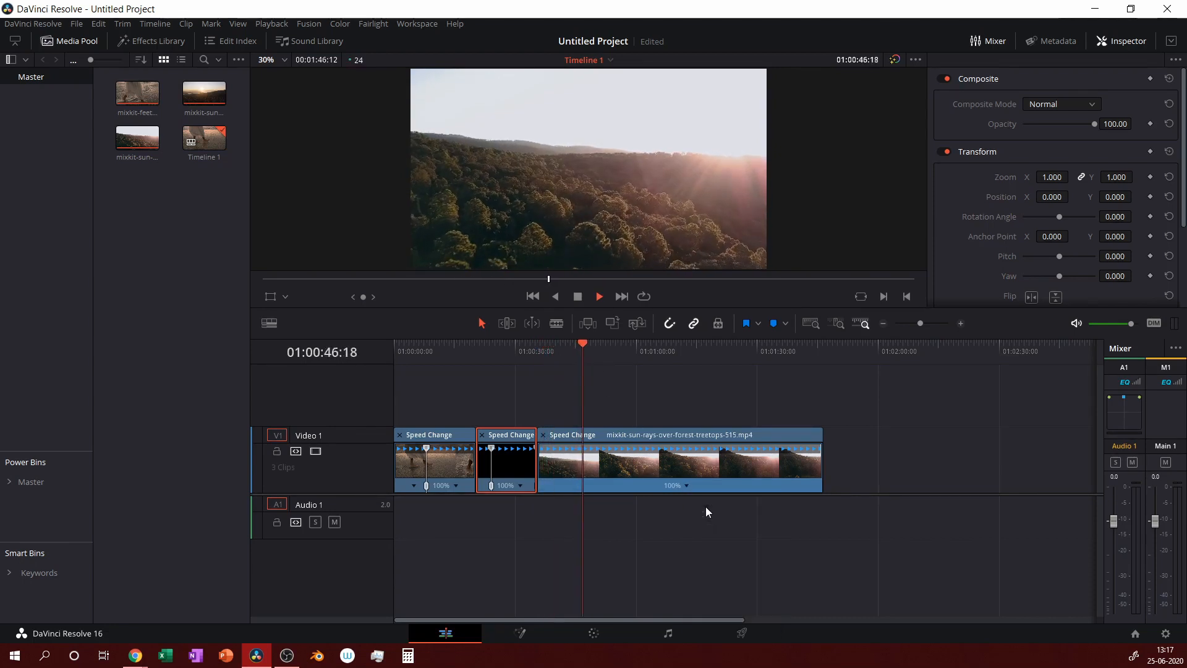
{"action": "left_click", "coordinate": [727, 355]}
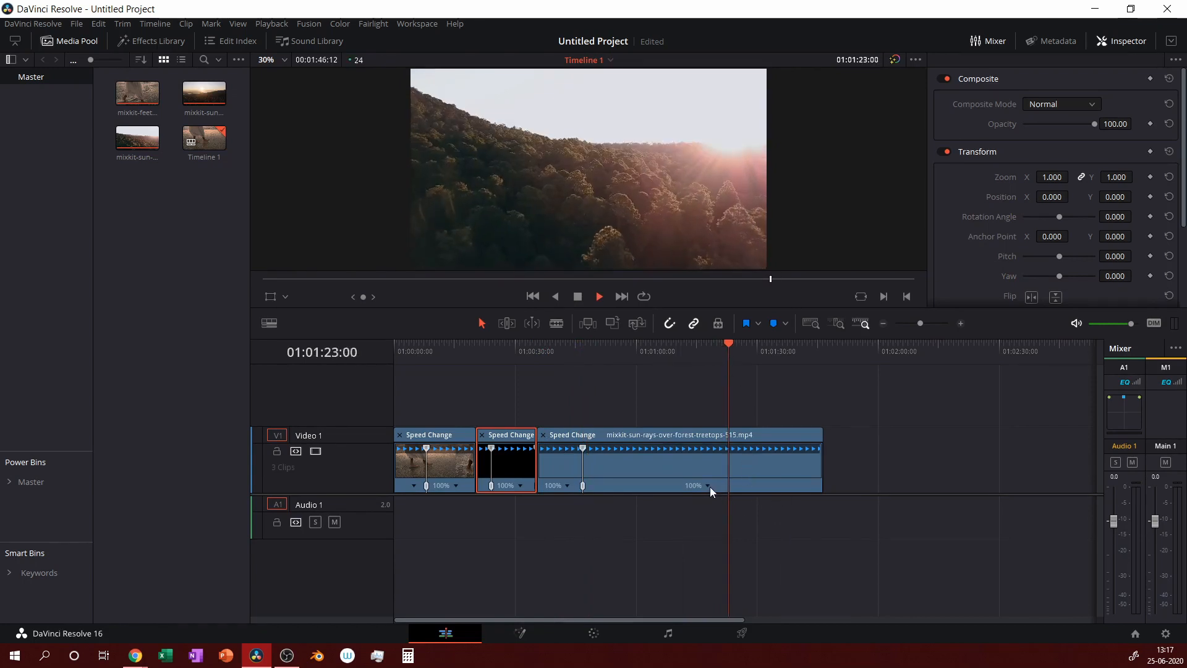
{"action": "left_click_drag", "start_coordinate": [759, 361], "coordinate": [773, 361]}
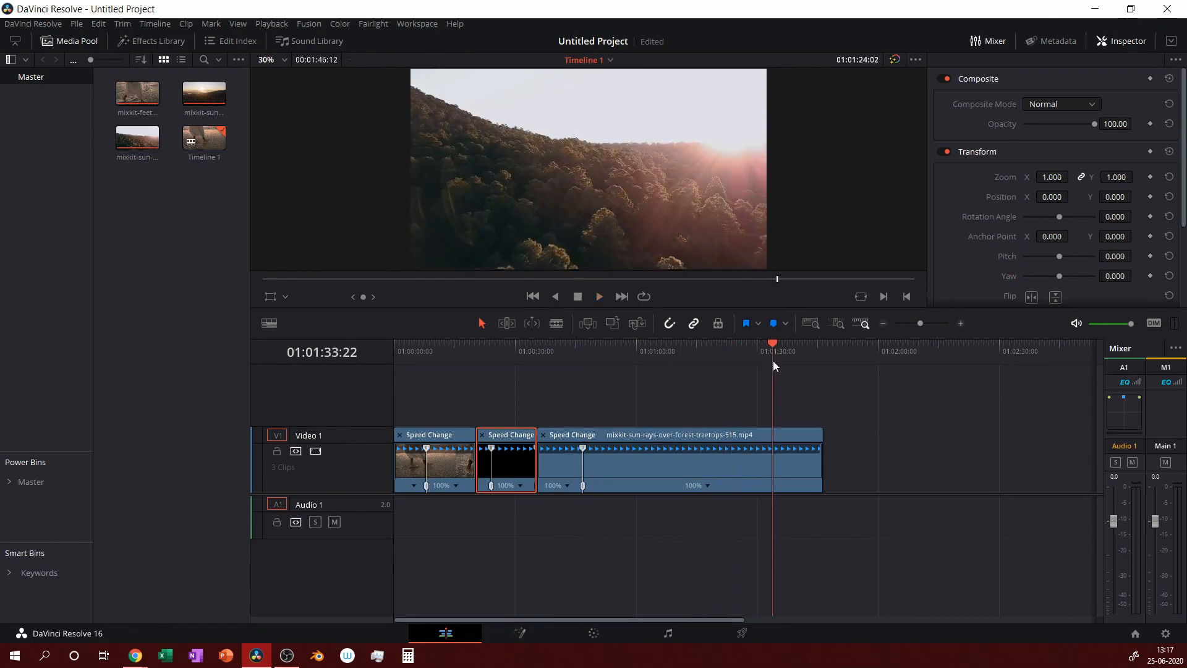
{"action": "left_click", "coordinate": [709, 486]}
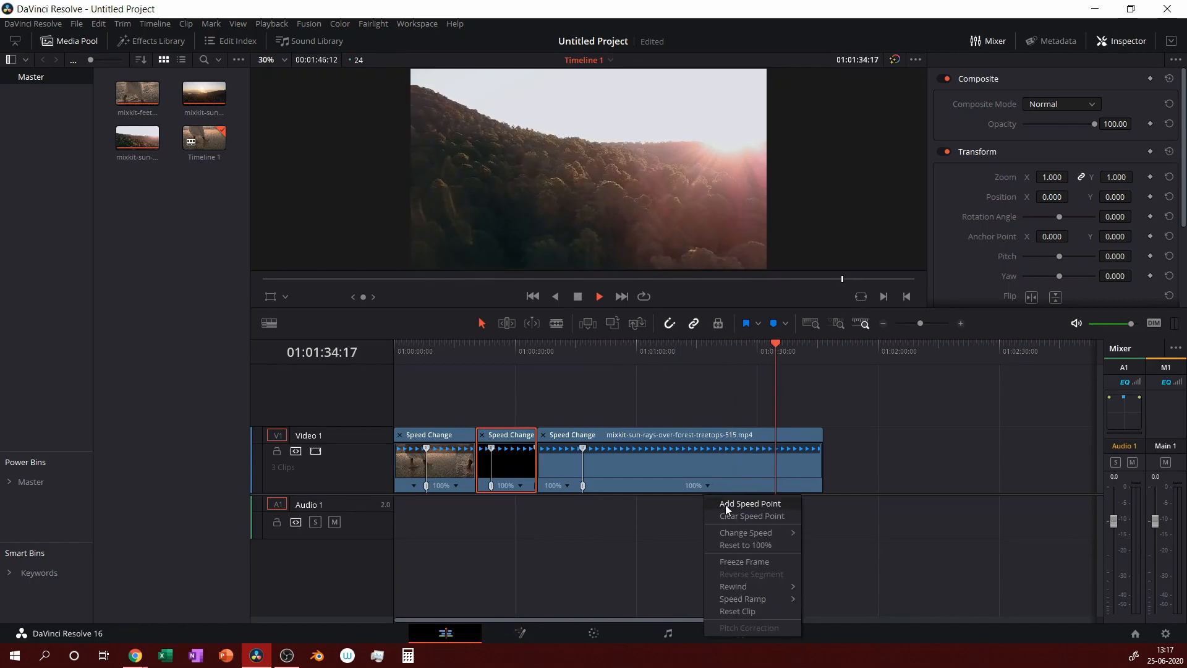
{"action": "left_click", "coordinate": [726, 504]}
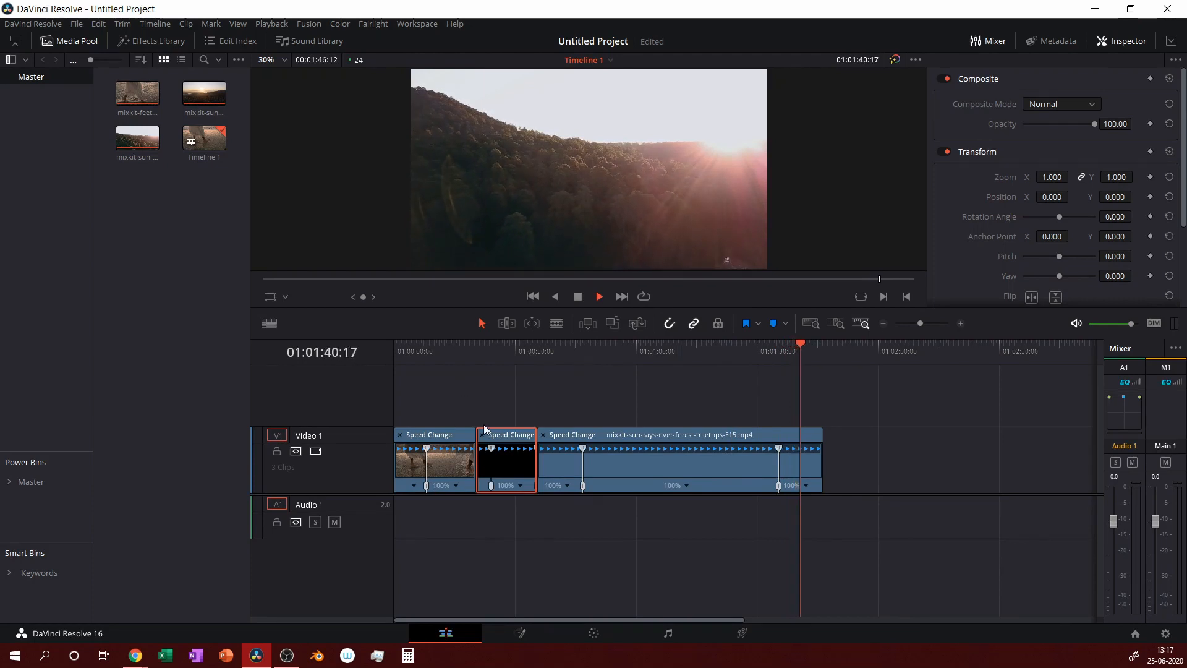
Add a speed point in the beach clip on the cut frame, then zoom into the timeline.
{"action": "left_click", "coordinate": [457, 348]}
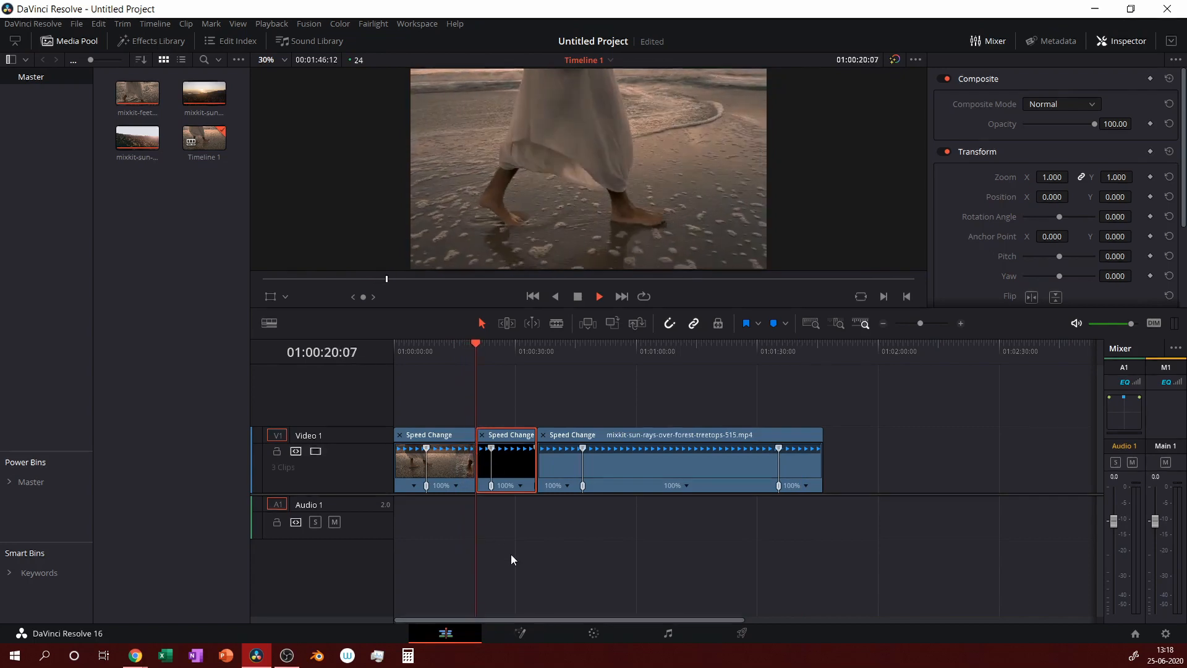
{"action": "key", "text": "space"}
{"action": "key", "text": "Left"}
{"action": "key", "text": "Left"}
{"action": "key", "text": "Left"}
{"action": "key", "text": "Left"}
{"action": "key", "text": "Left"}
{"action": "key", "text": "Left"}
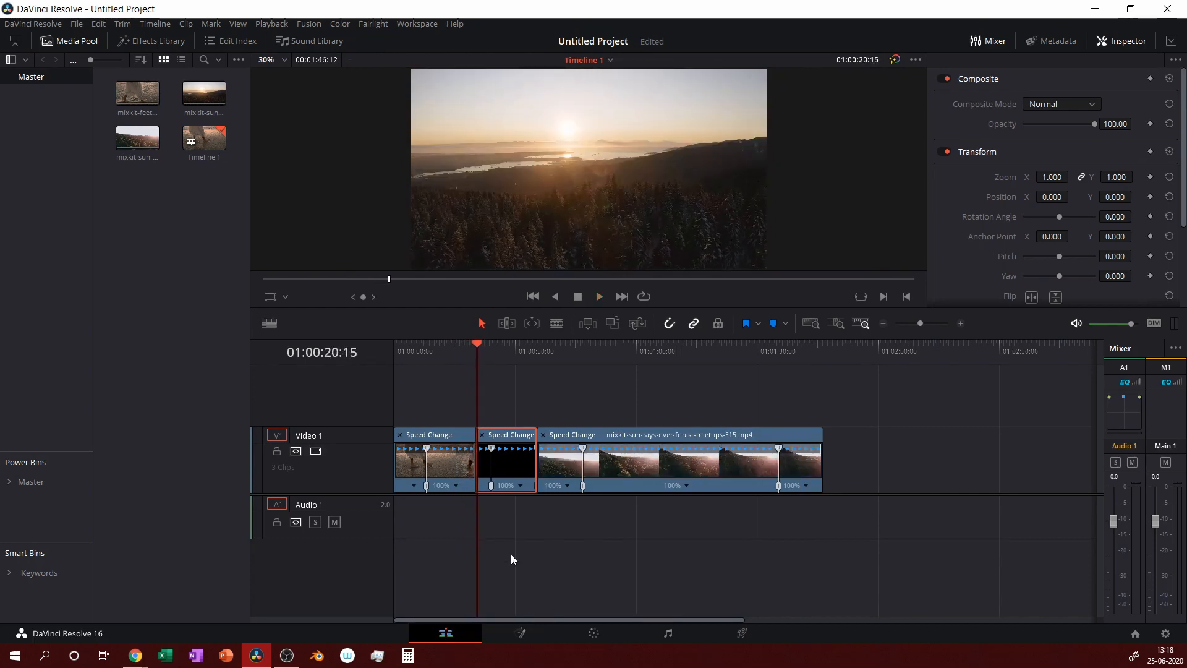
{"action": "key", "text": "Left"}
{"action": "key", "text": "Left"}
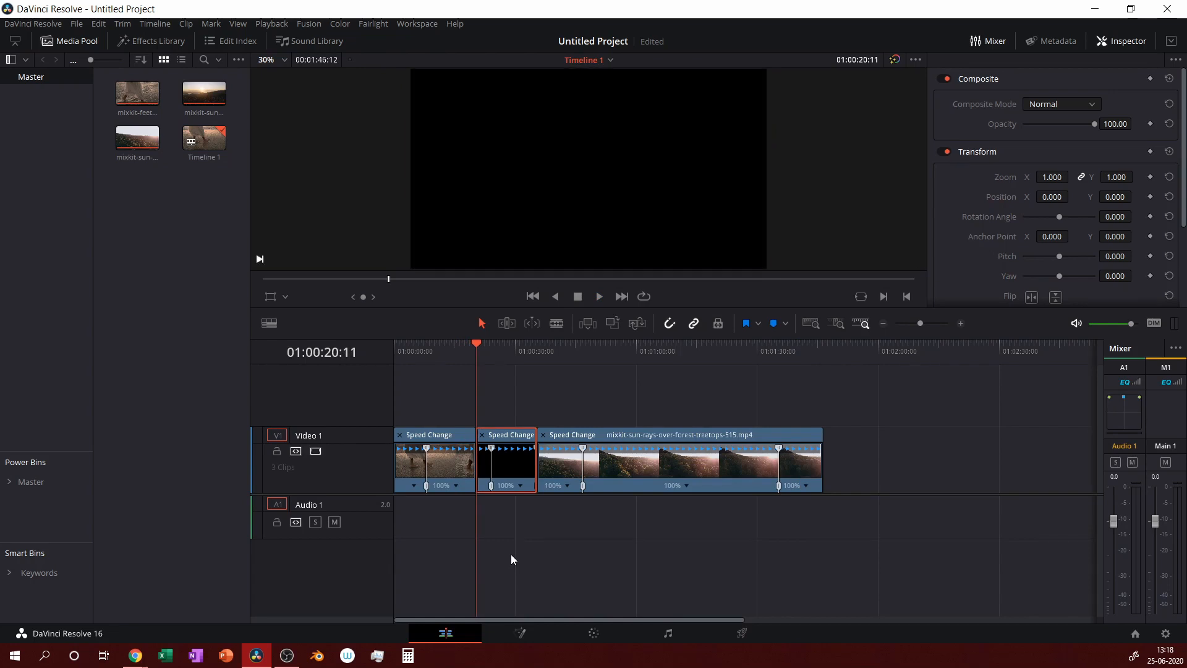
{"action": "key", "text": "Left"}
{"action": "key", "text": "Left"}
{"action": "key", "text": "Left"}
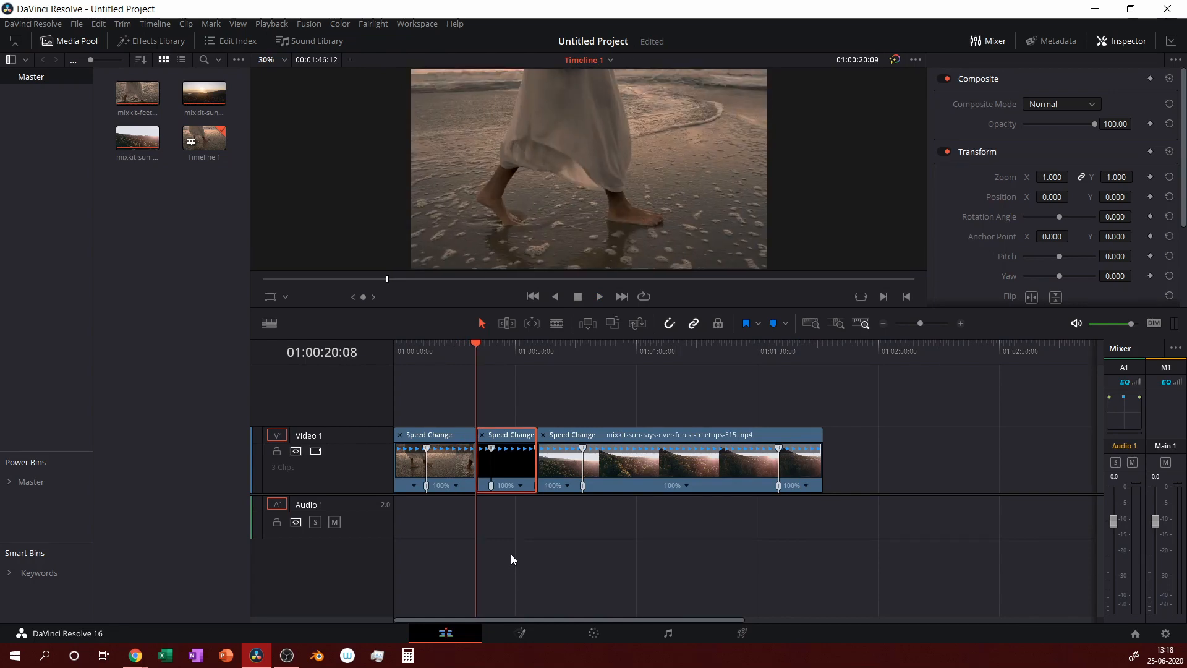
{"action": "key", "text": "Right"}
{"action": "key", "text": "Right"}
{"action": "key", "text": "Left"}
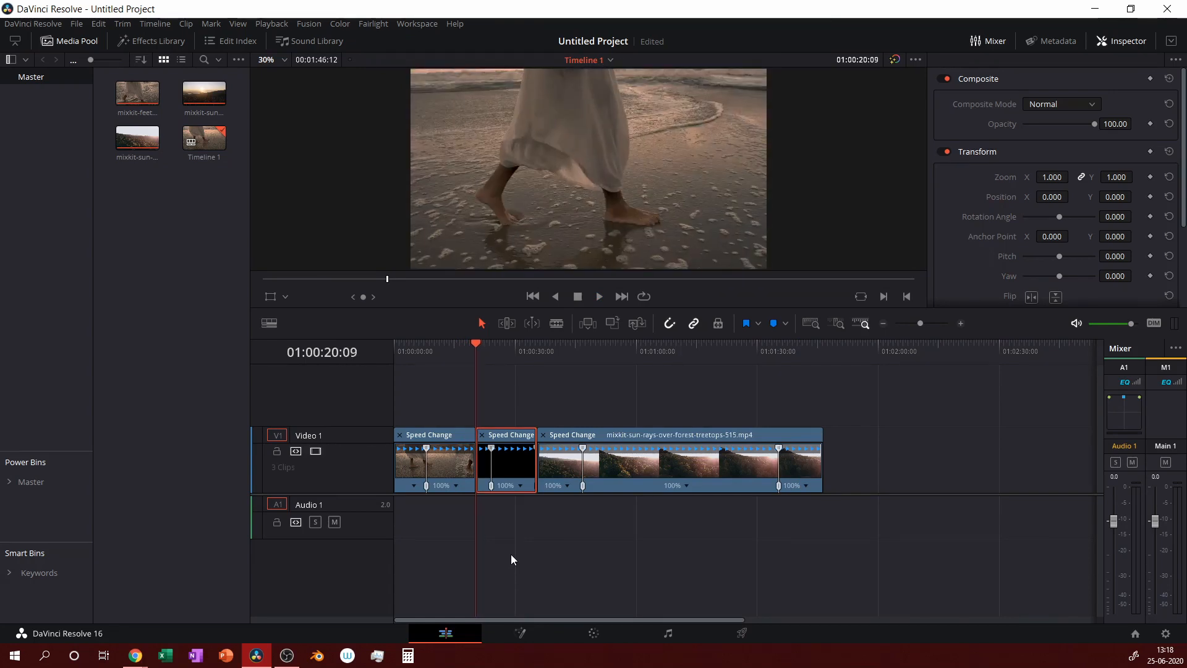
{"action": "left_click", "coordinate": [458, 485]}
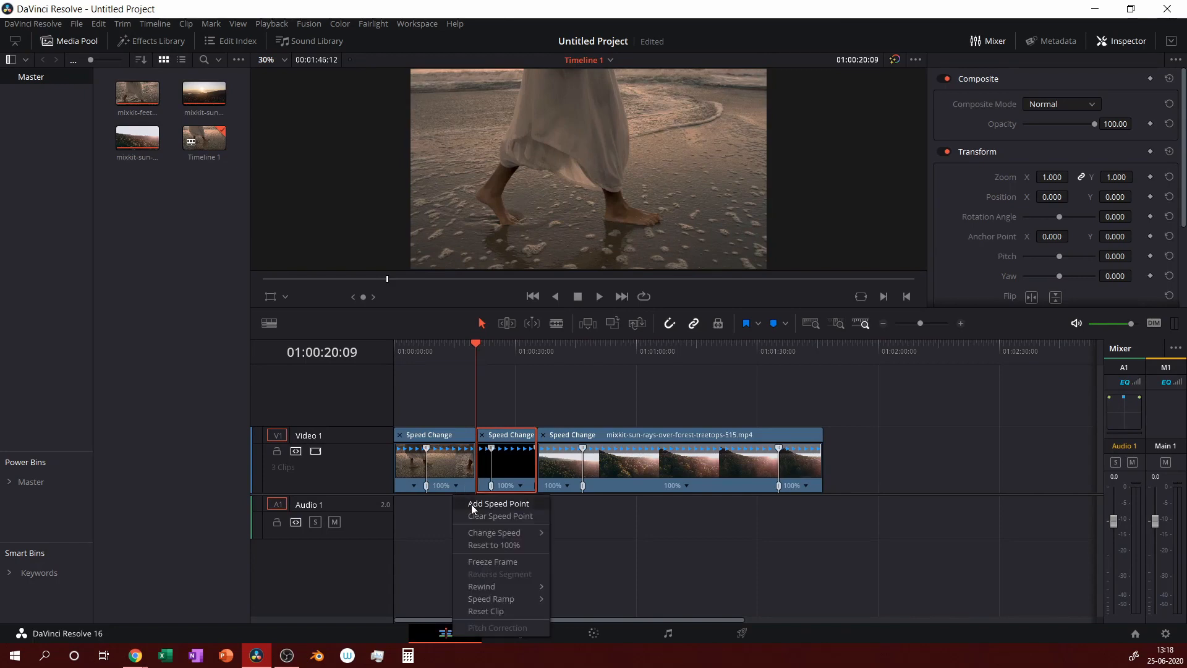
{"action": "left_click", "coordinate": [472, 505]}
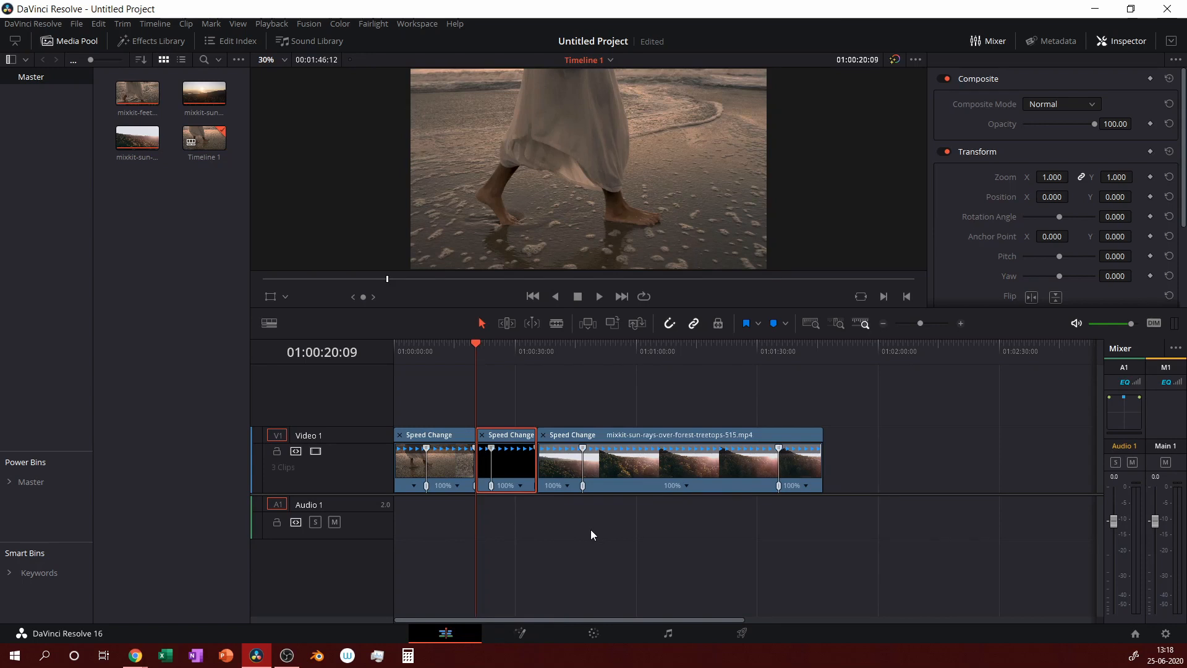
{"action": "left_click", "coordinate": [962, 323]}
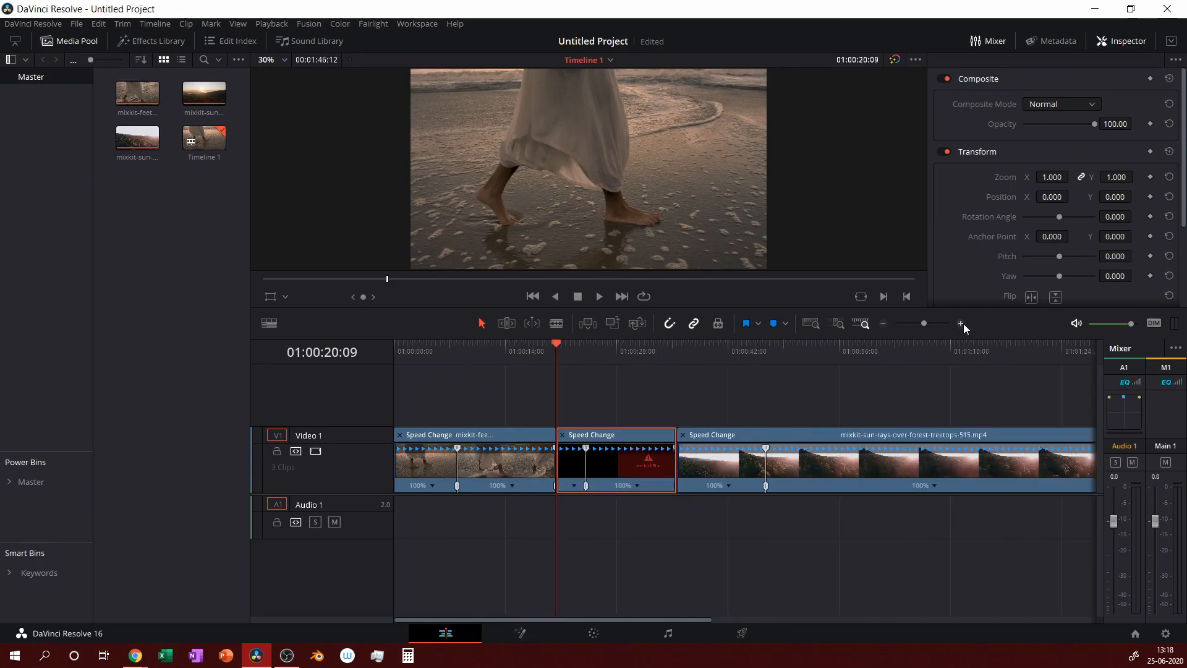
{"action": "left_click", "coordinate": [962, 323]}
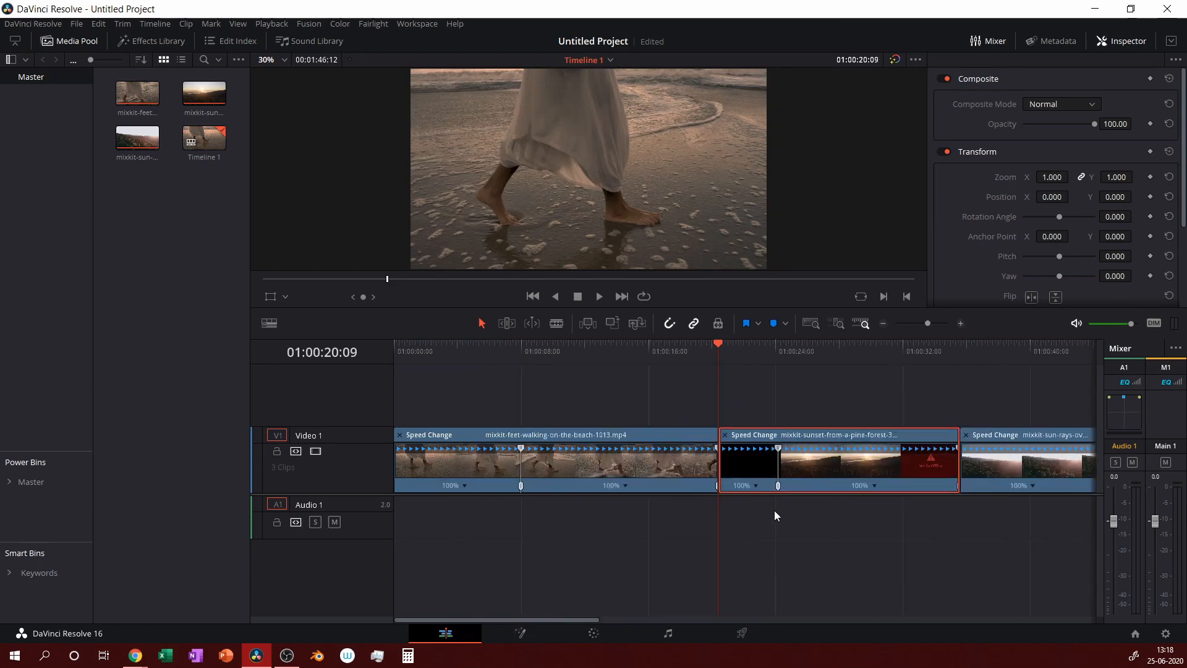
Set the beach clip's last part to 400% and butt the sunset clip against it.
{"action": "left_click", "coordinate": [626, 485]}
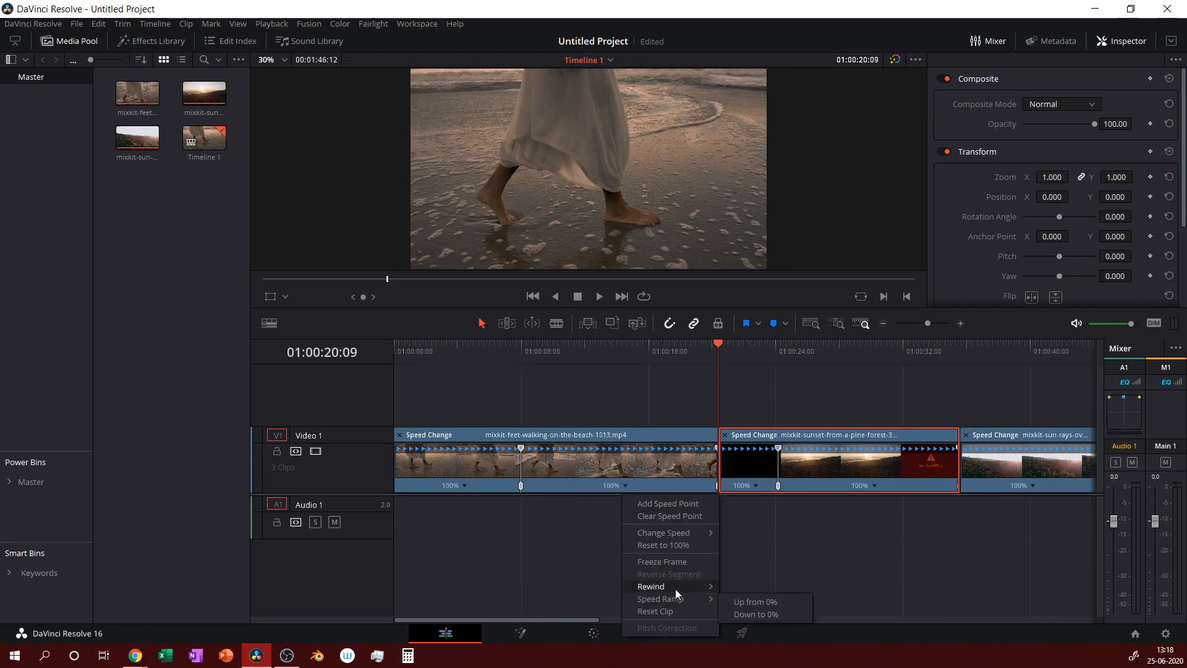
{"action": "mouse_move", "coordinate": [681, 532]}
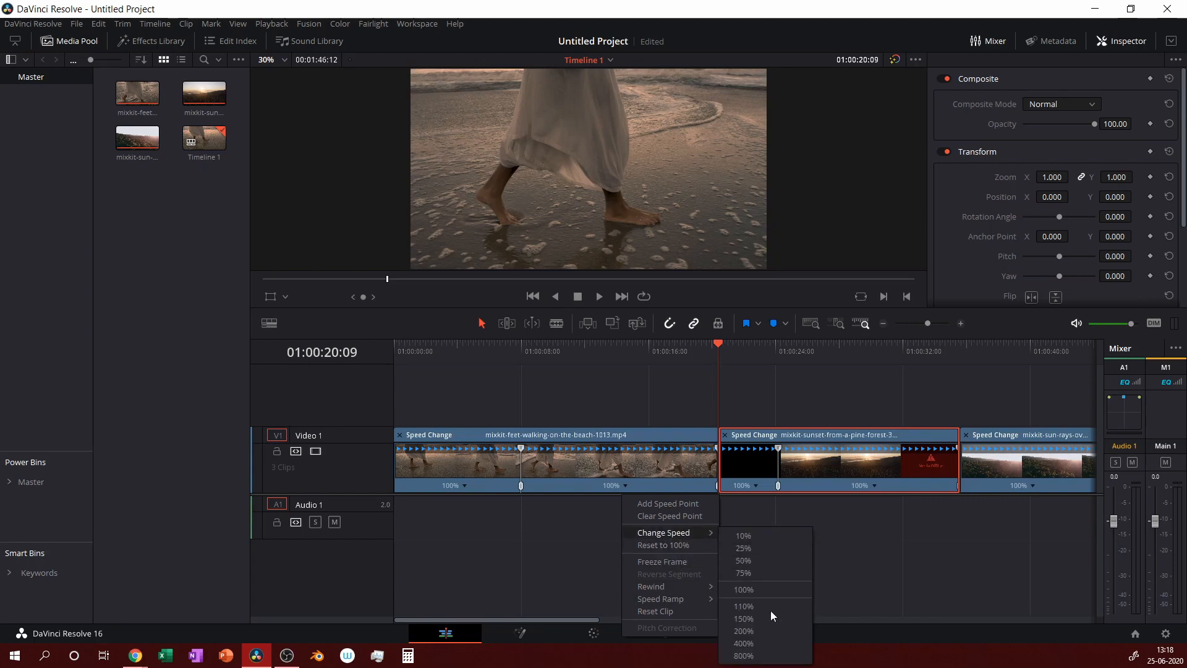
{"action": "left_click", "coordinate": [770, 643]}
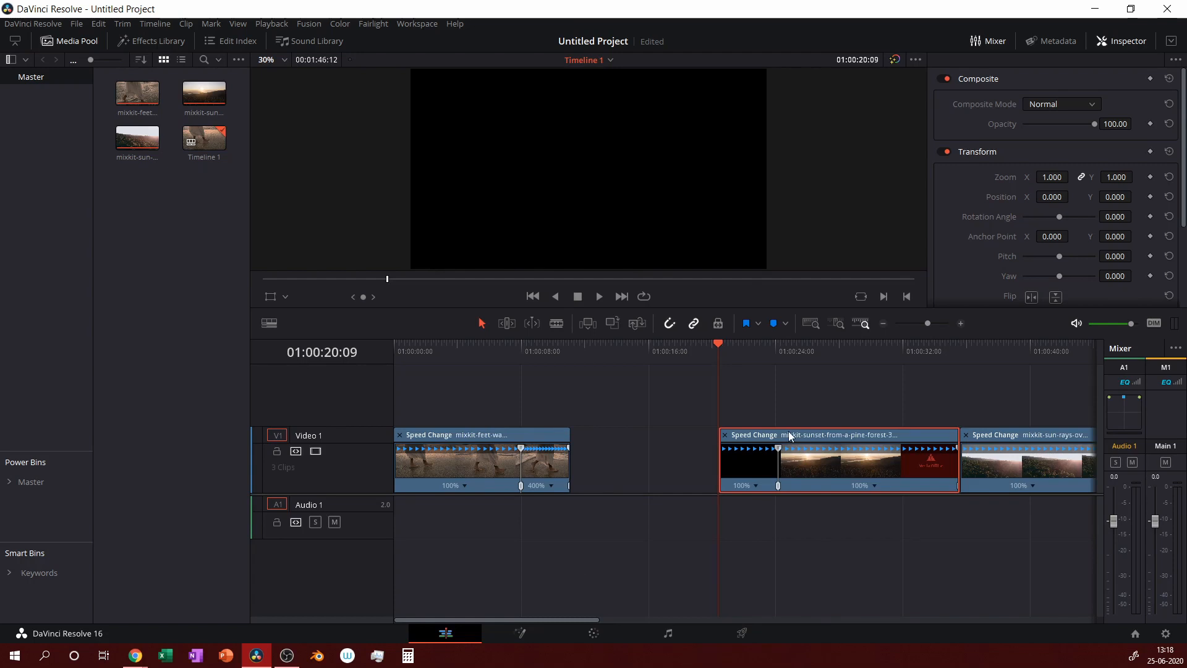
{"action": "left_click_drag", "start_coordinate": [782, 435], "coordinate": [651, 443]}
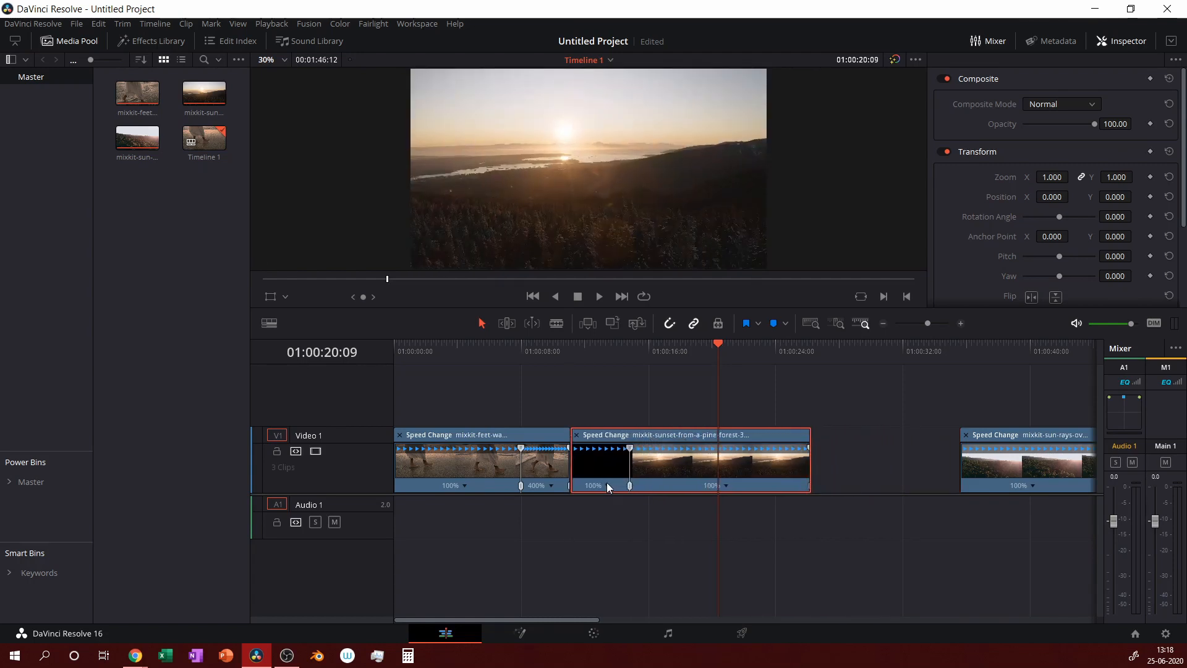
Set the sunset clip's opening part to 400% and butt the sun-rays clip against it.
{"action": "left_click", "coordinate": [607, 484]}
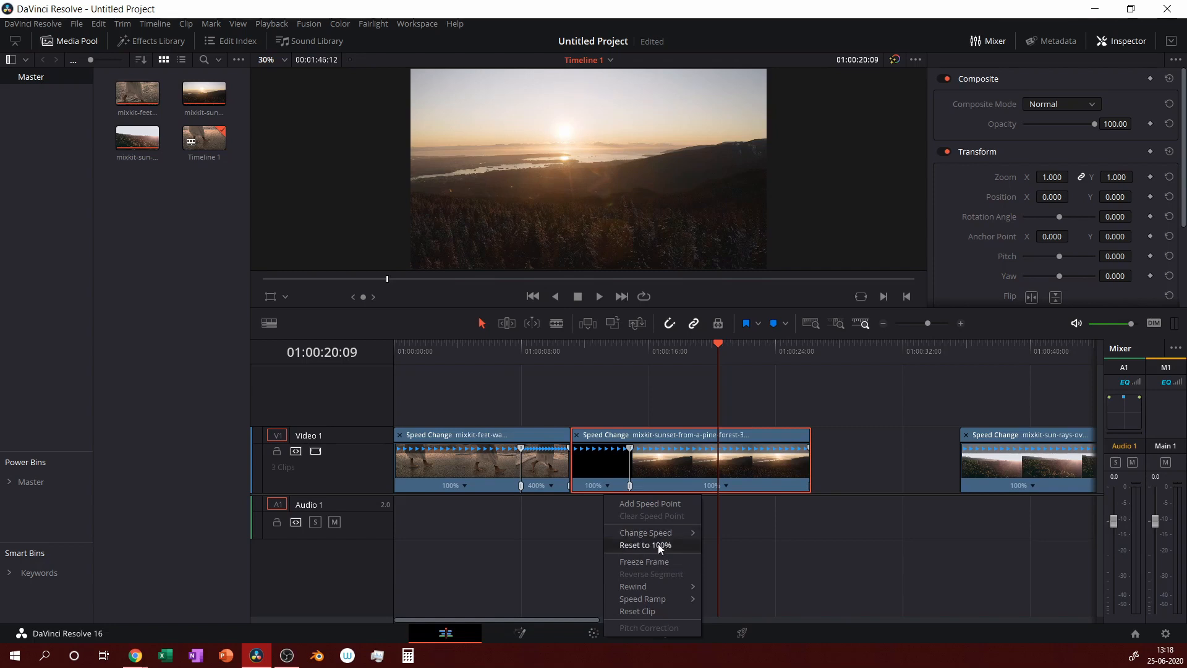
{"action": "mouse_move", "coordinate": [658, 533]}
{"action": "left_click", "coordinate": [729, 644]}
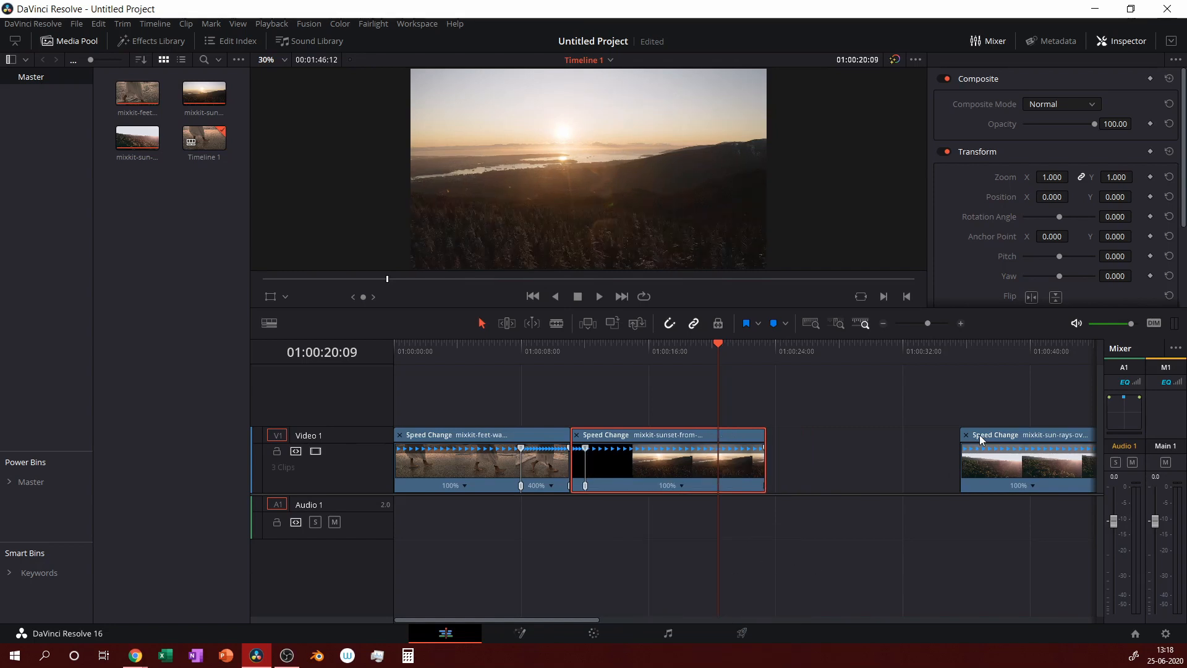
{"action": "left_click_drag", "start_coordinate": [979, 435], "coordinate": [790, 462]}
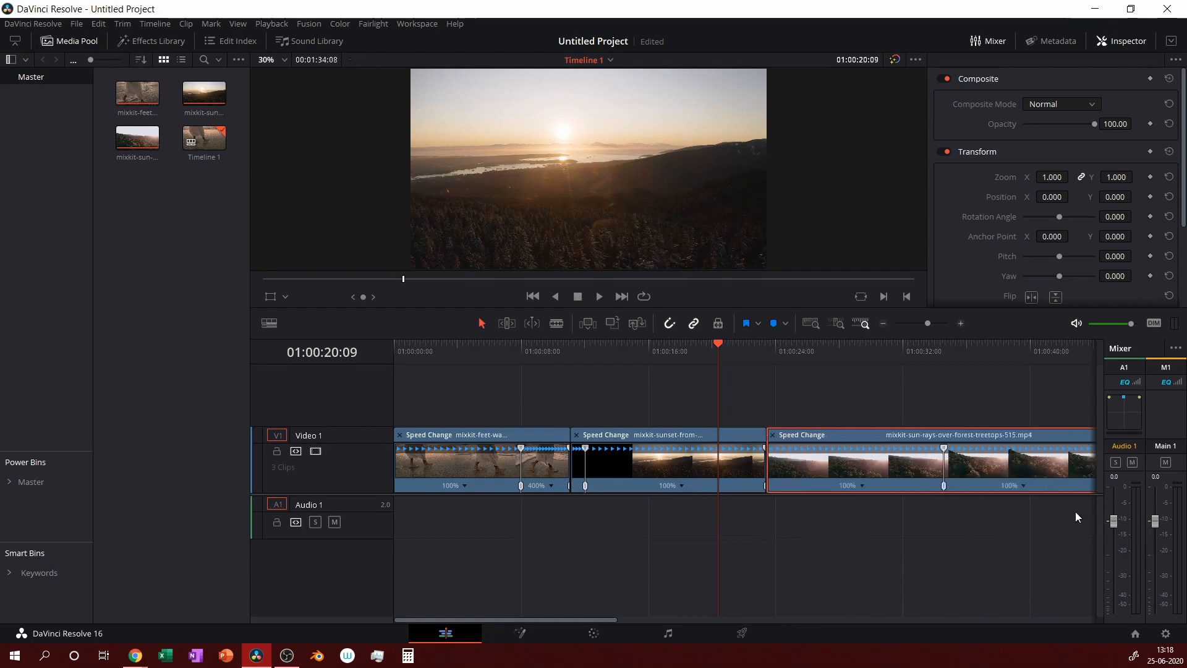
Set the middle part of the sun-rays clip to 400%.
{"action": "left_click", "coordinate": [1023, 486]}
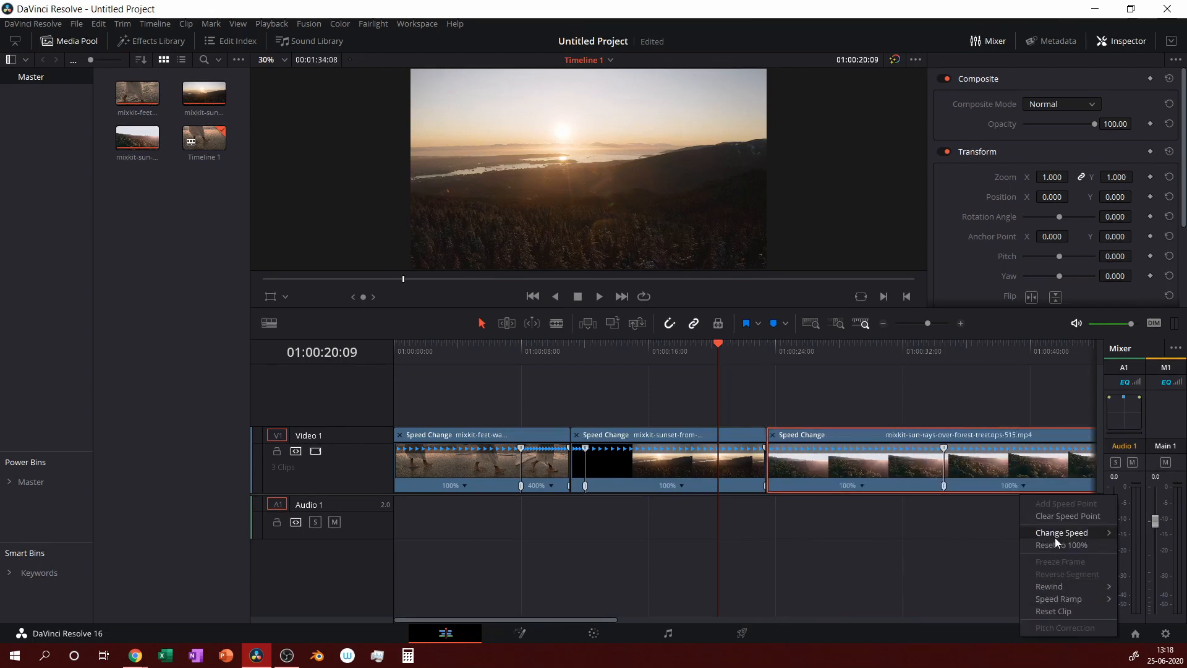
{"action": "mouse_move", "coordinate": [1055, 533]}
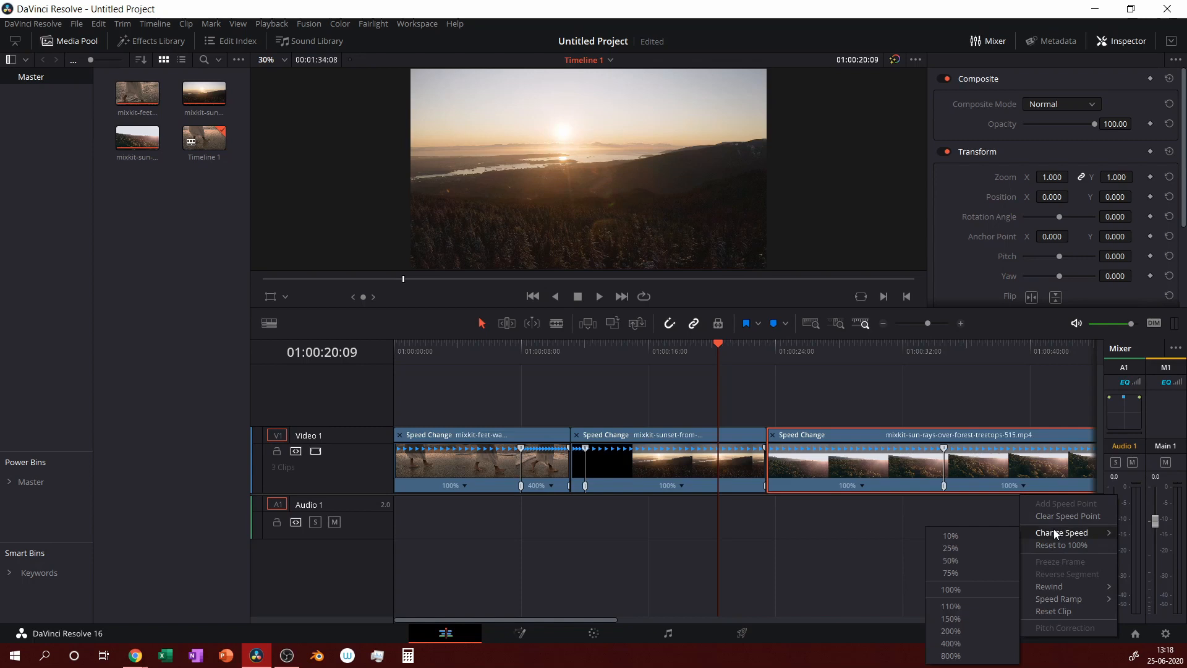
{"action": "left_click", "coordinate": [947, 644]}
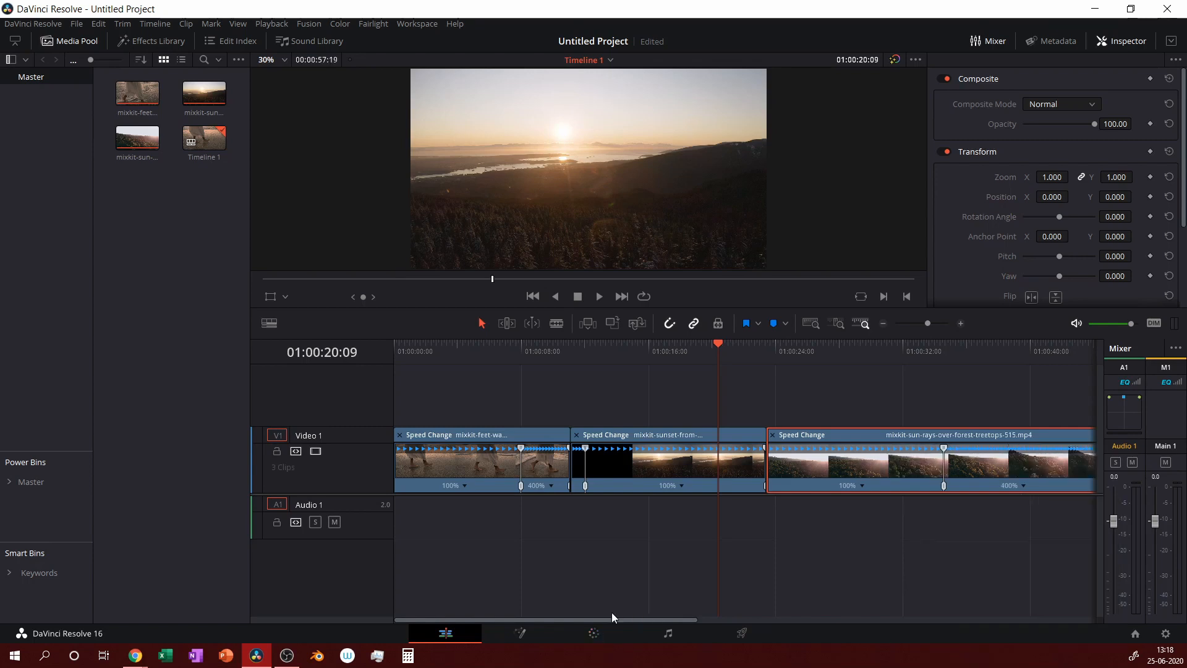
{"action": "mouse_move", "coordinate": [611, 617]}
{"action": "left_mouse_down"}
{"action": "mouse_move", "coordinate": [729, 617]}
{"action": "mouse_move", "coordinate": [591, 620]}
{"action": "left_mouse_up"}
Move the beach clip's speed point earlier, close the gaps around each clip, and zoom out.
{"action": "left_click_drag", "start_coordinate": [521, 486], "coordinate": [484, 487]}
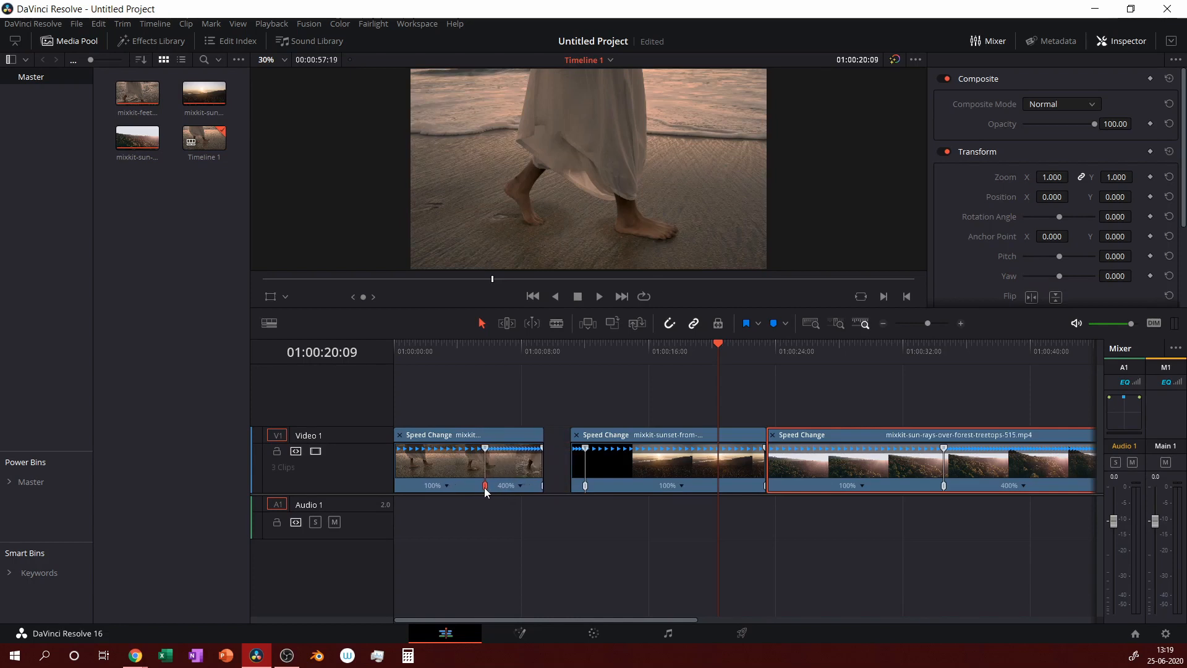
{"action": "left_click_drag", "start_coordinate": [656, 428], "coordinate": [630, 436]}
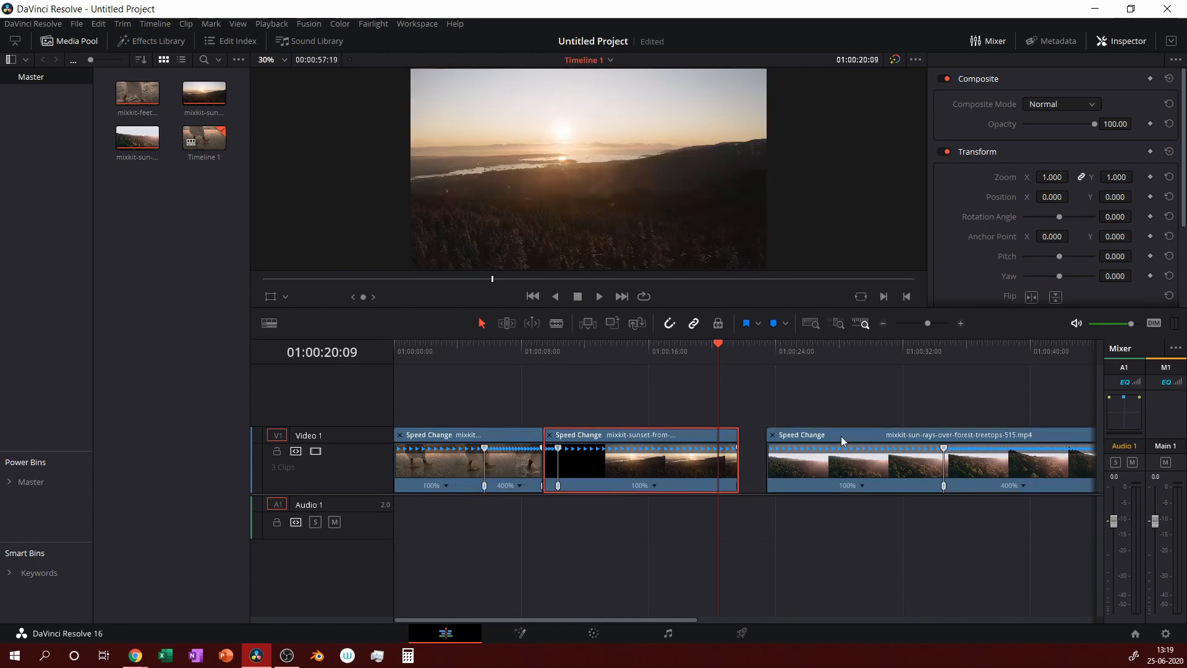
{"action": "left_click_drag", "start_coordinate": [862, 435], "coordinate": [833, 435]}
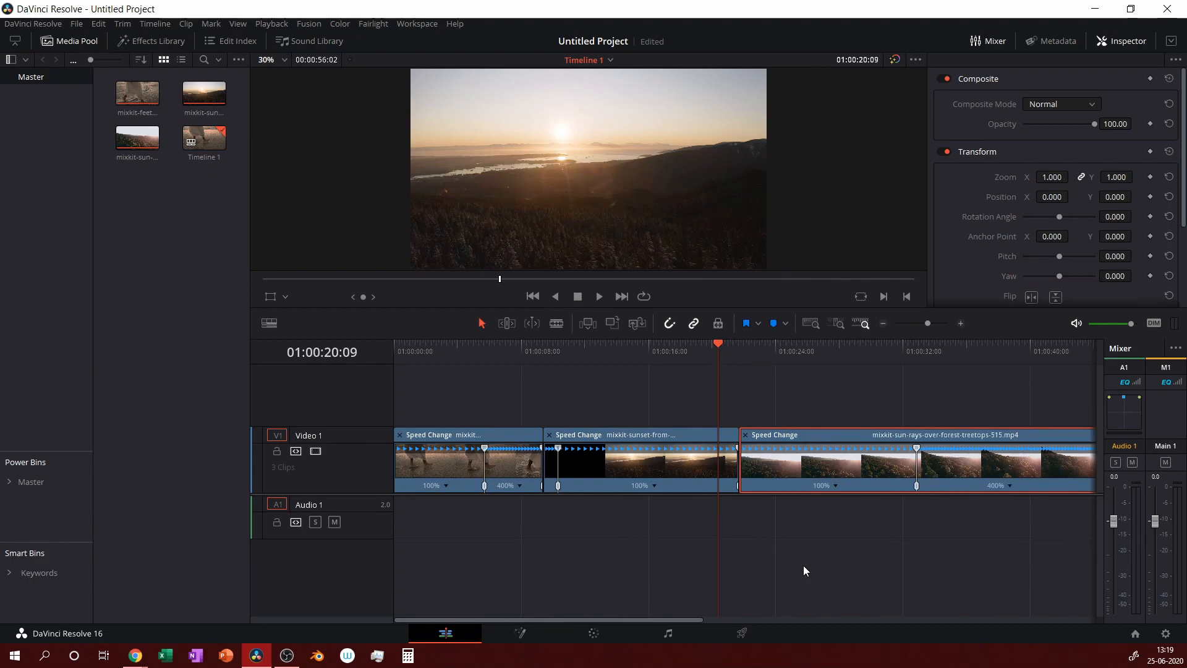
{"action": "key", "text": "ctrl+minus"}
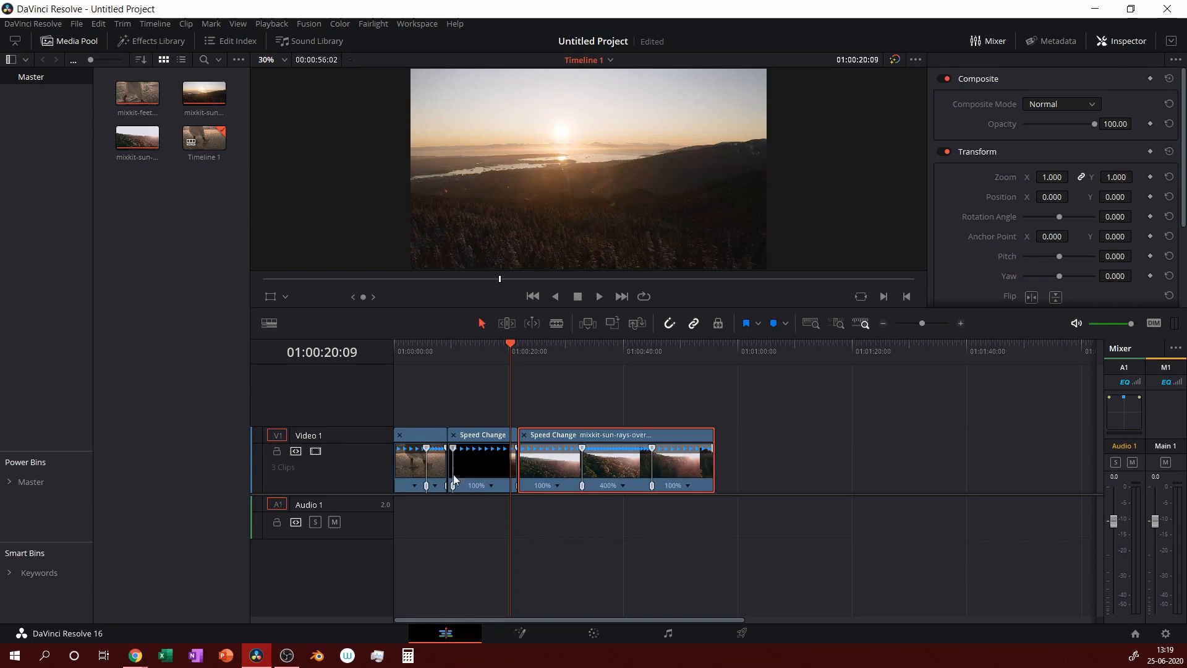
Show the Retime Curve under the beach-walking clip, zoom in, and return the playhead to the start.
{"action": "left_click", "coordinate": [411, 465]}
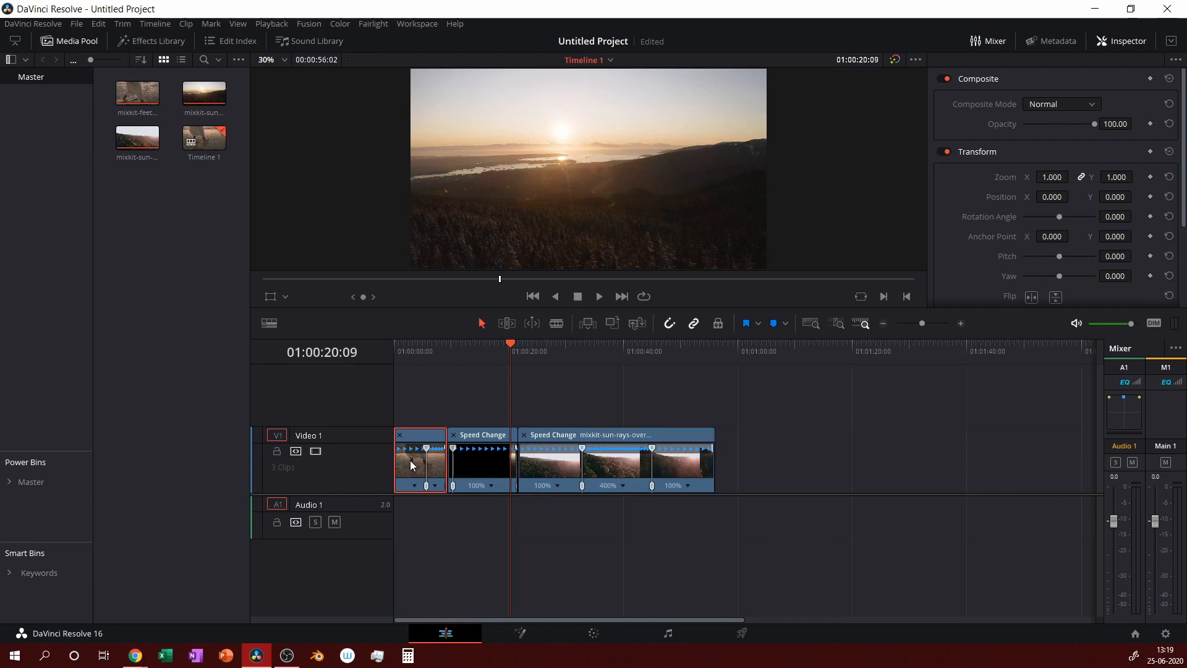
{"action": "right_click", "coordinate": [411, 465]}
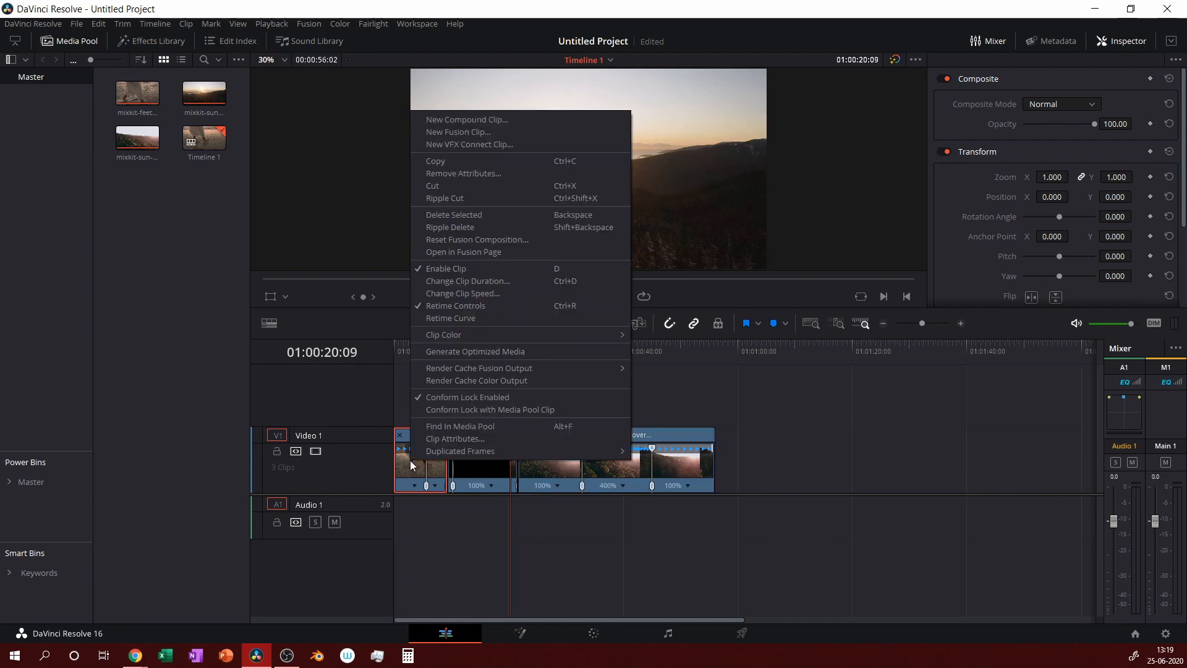
{"action": "left_click", "coordinate": [481, 319]}
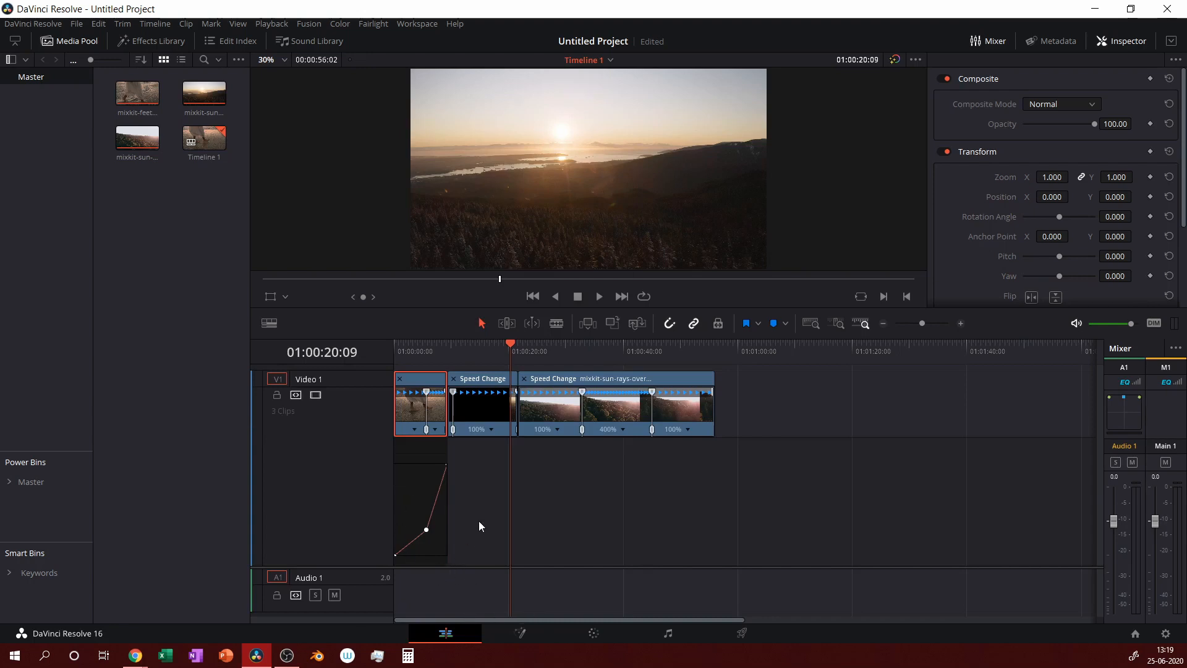
{"action": "scroll", "coordinate": [479, 520], "scroll_direction": "up", "scroll_amount": 3}
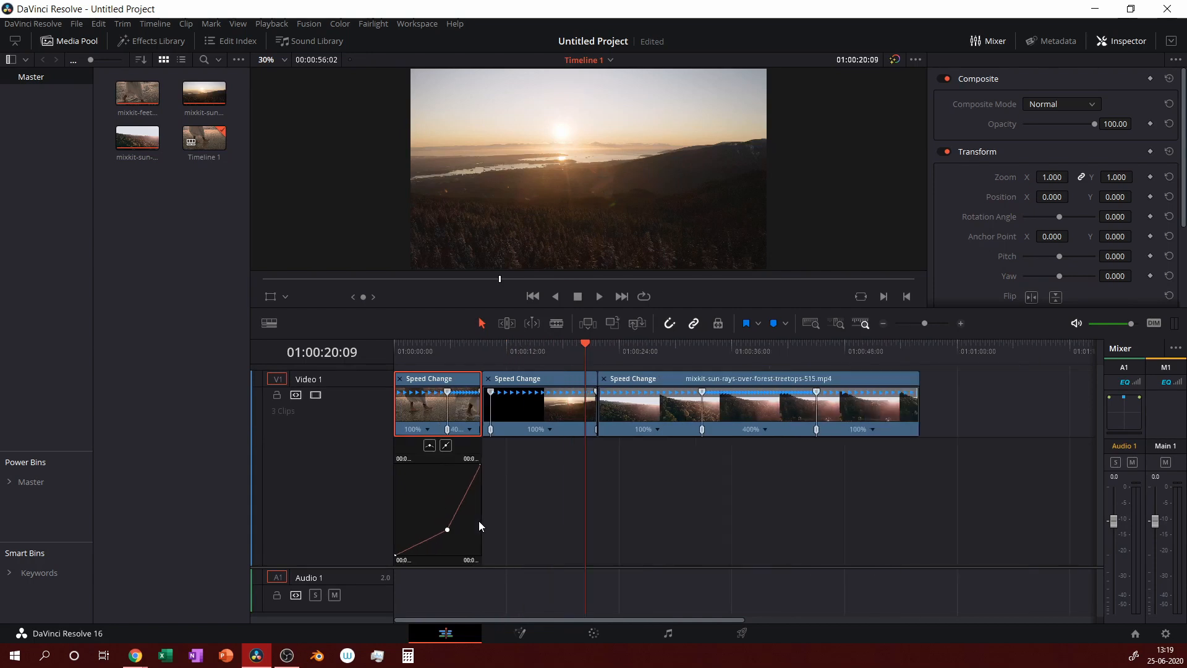
{"action": "scroll", "coordinate": [479, 521], "scroll_direction": "up", "scroll_amount": 3}
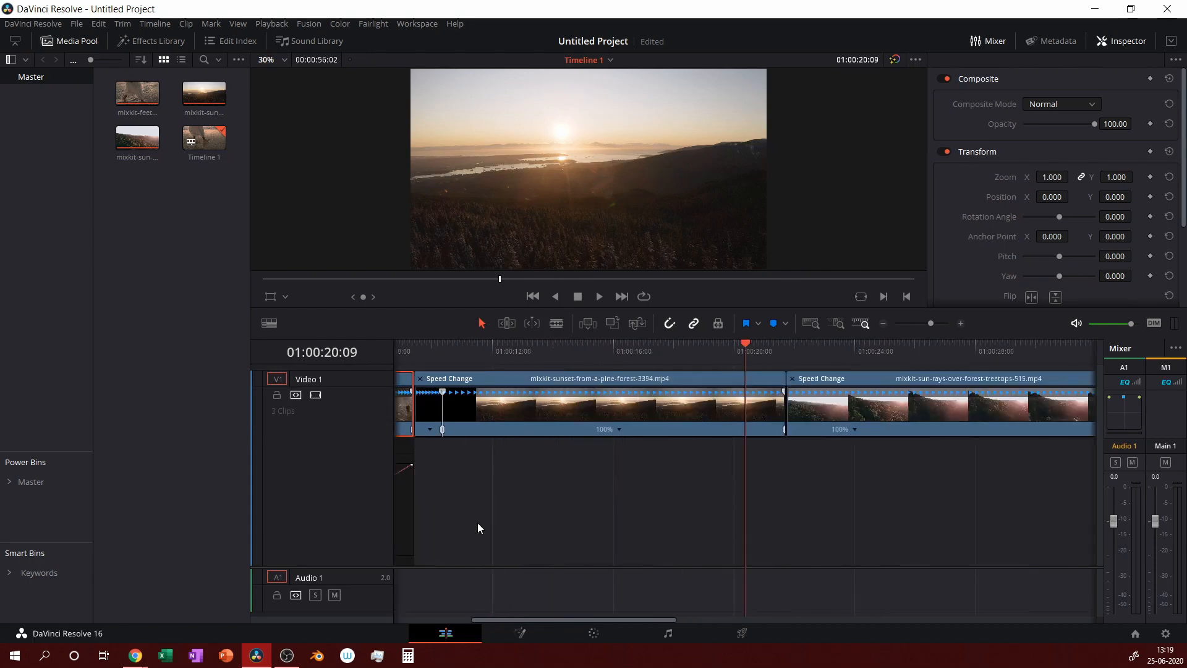
{"action": "scroll", "coordinate": [478, 522], "scroll_direction": "up", "scroll_amount": 3}
{"action": "left_click_drag", "start_coordinate": [632, 621], "coordinate": [466, 621]}
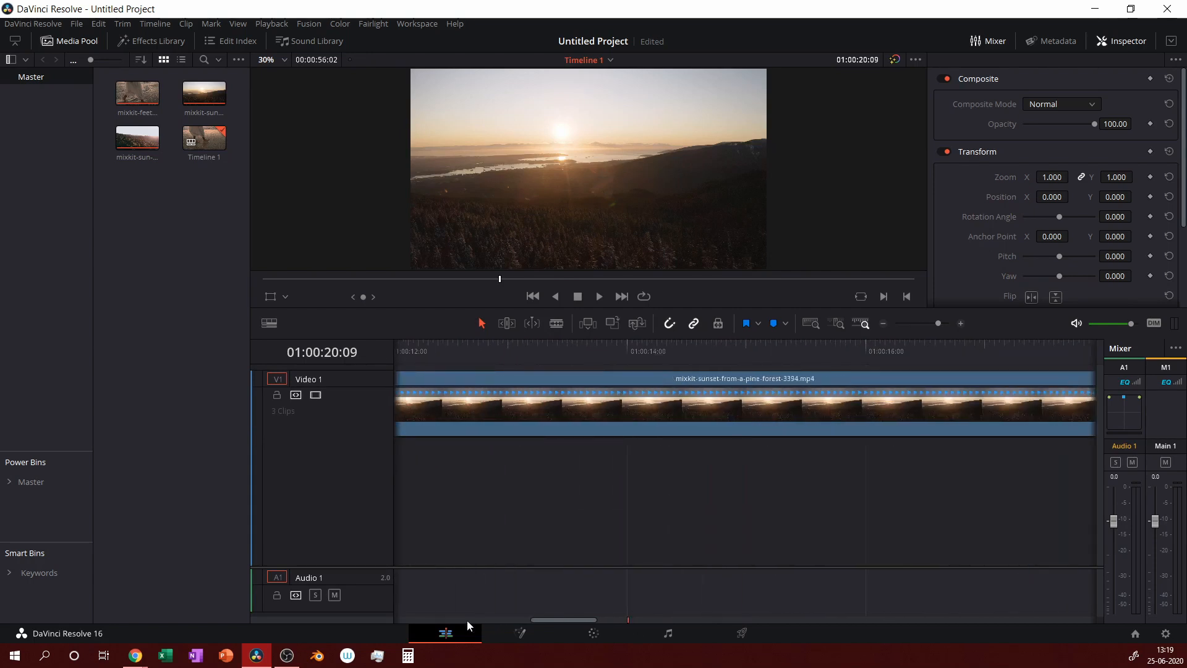
{"action": "left_click", "coordinate": [466, 621]}
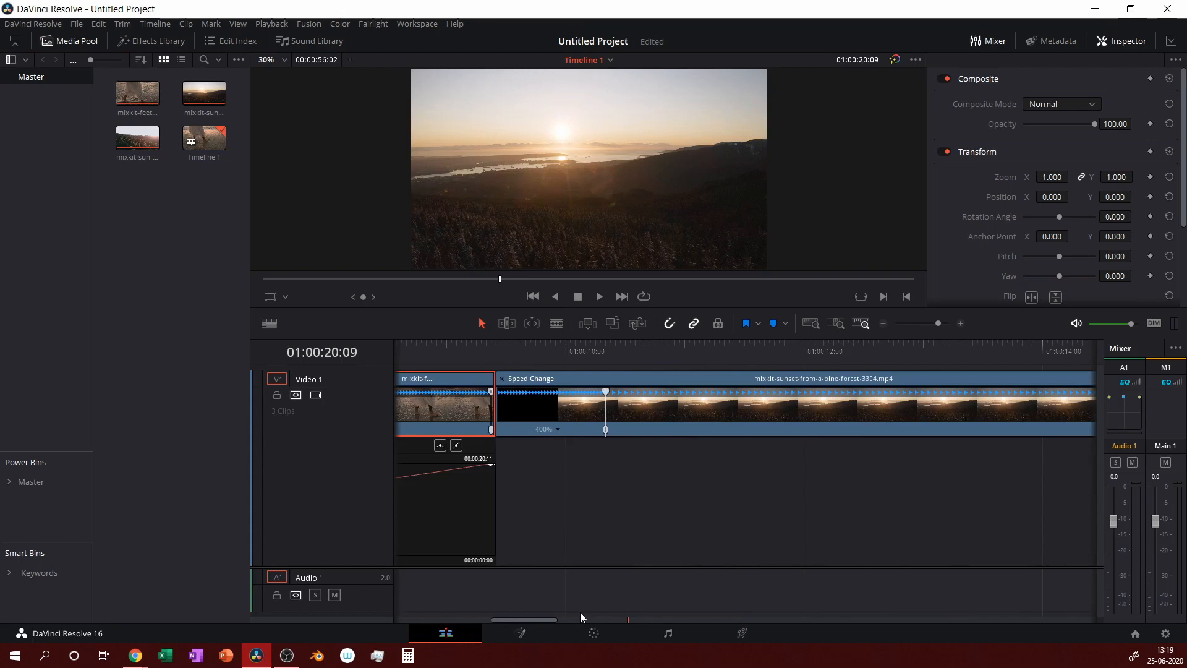
{"action": "key", "text": "Home"}
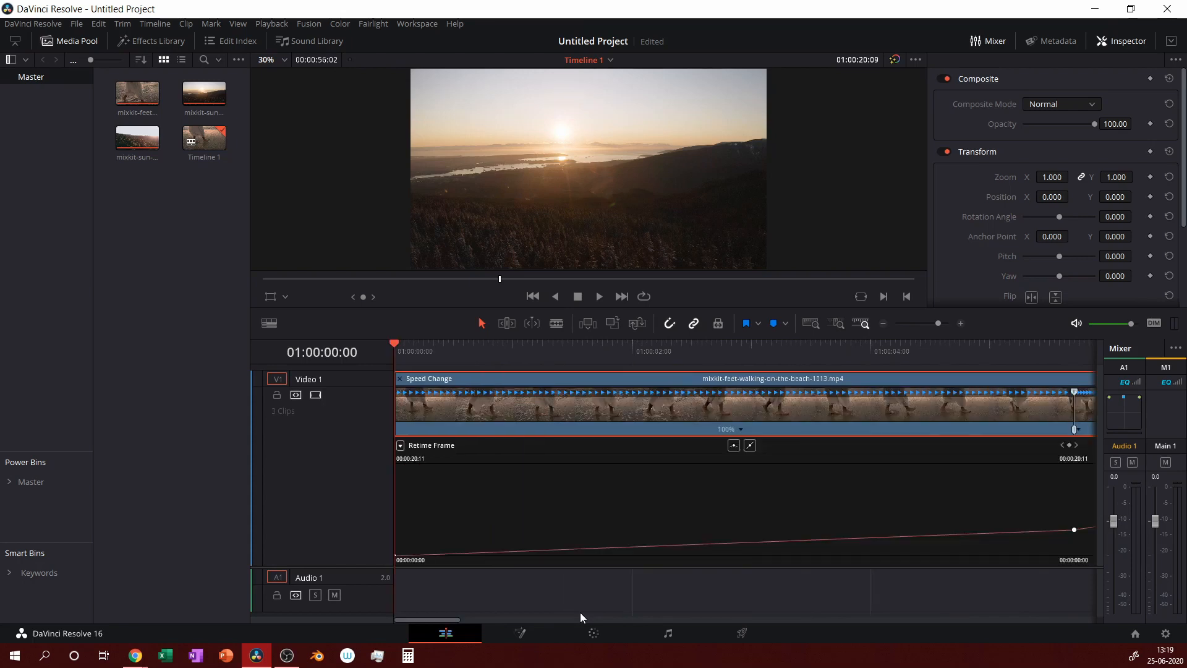
Switch the beach clip's curve editor from Retime Frame to Retime Speed and select the speed curve.
{"action": "left_click", "coordinate": [401, 446]}
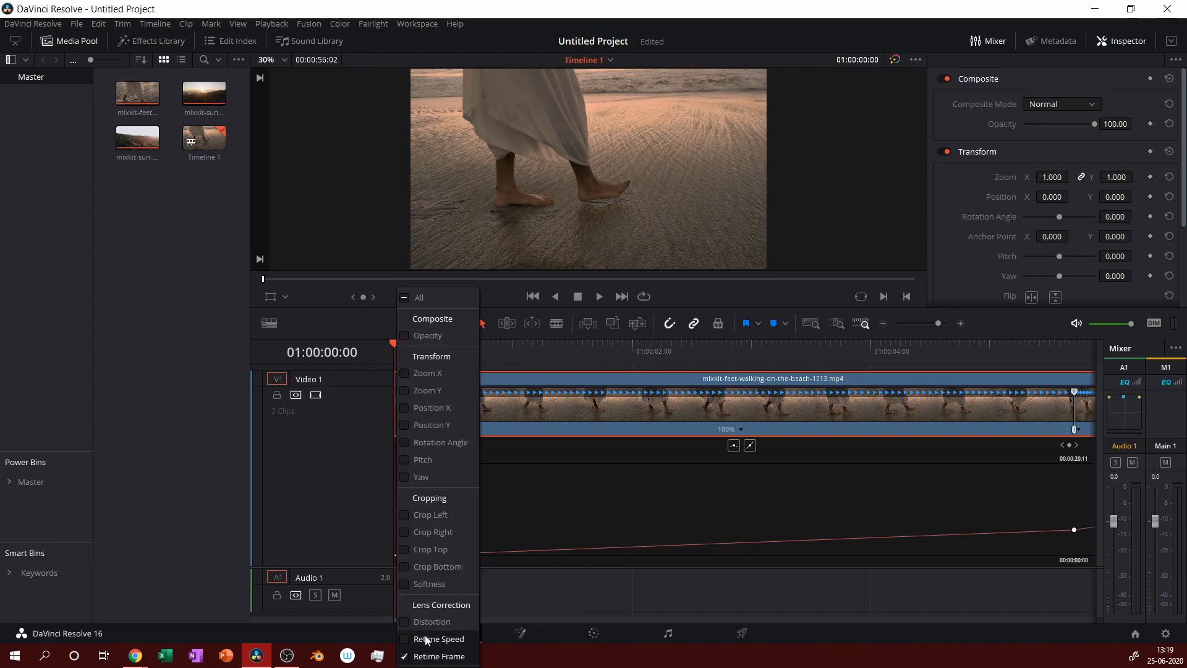
{"action": "left_click", "coordinate": [405, 640]}
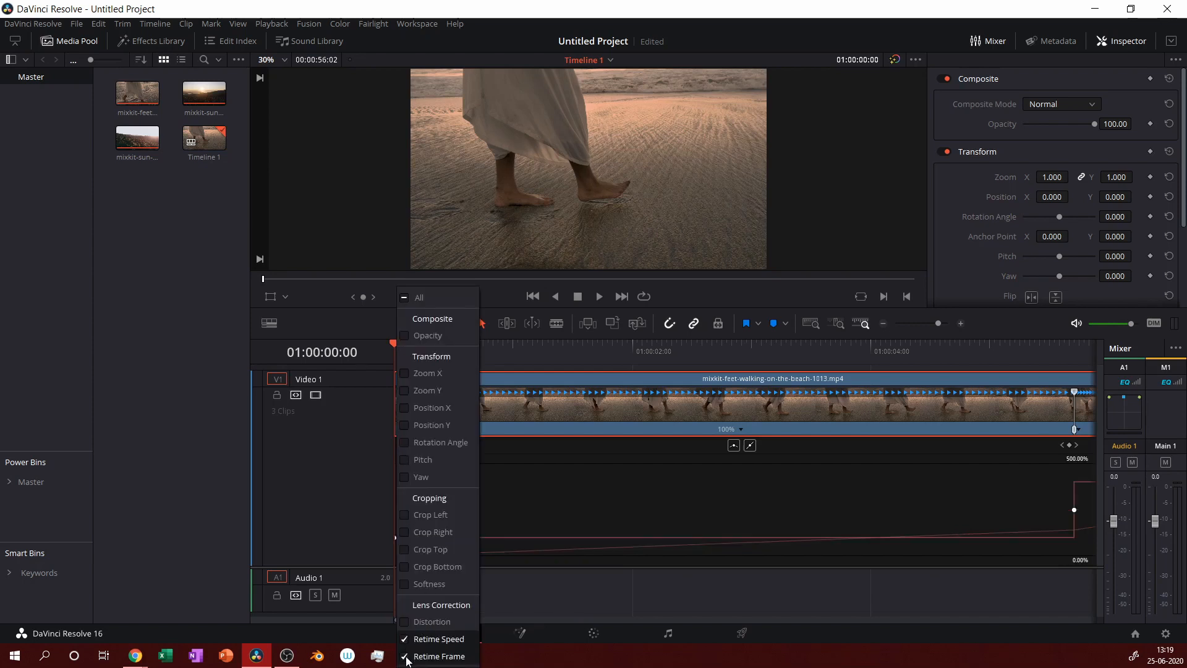
{"action": "left_click", "coordinate": [407, 657]}
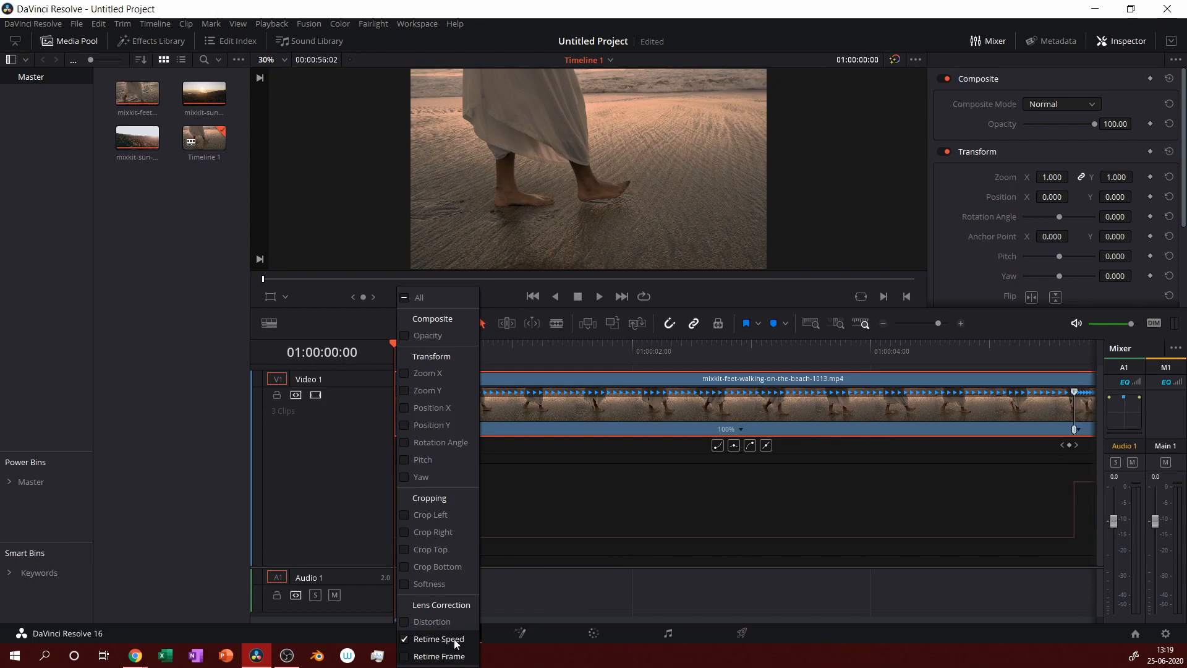
{"action": "left_click", "coordinate": [548, 596]}
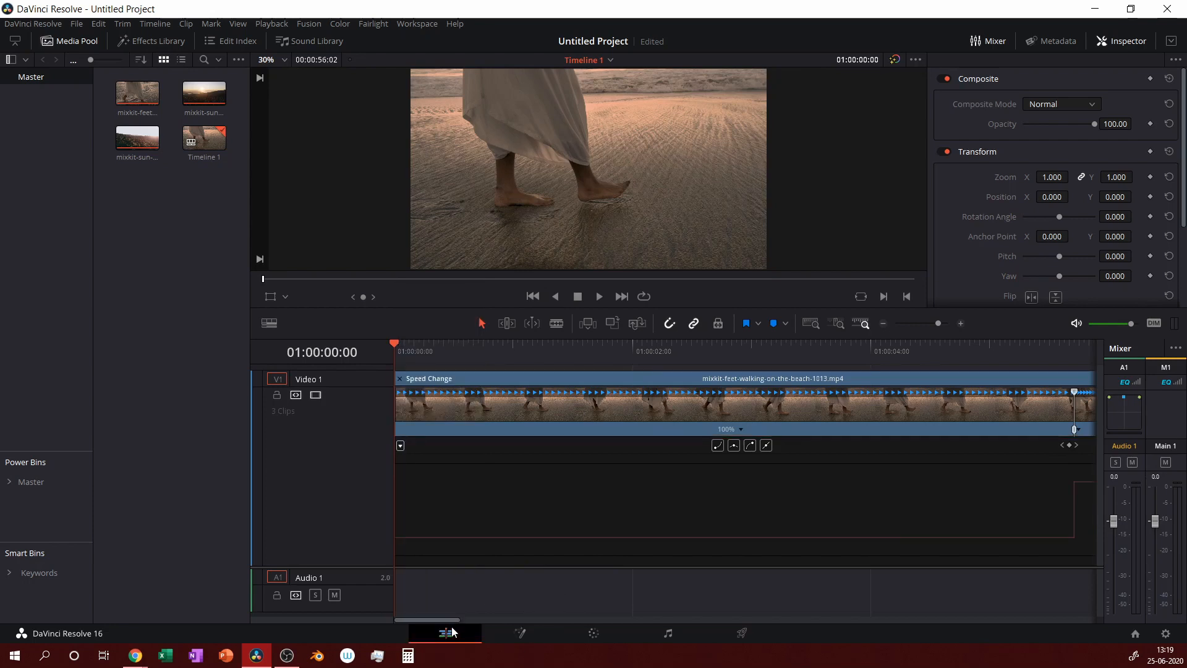
{"action": "left_click_drag", "start_coordinate": [455, 620], "coordinate": [507, 630]}
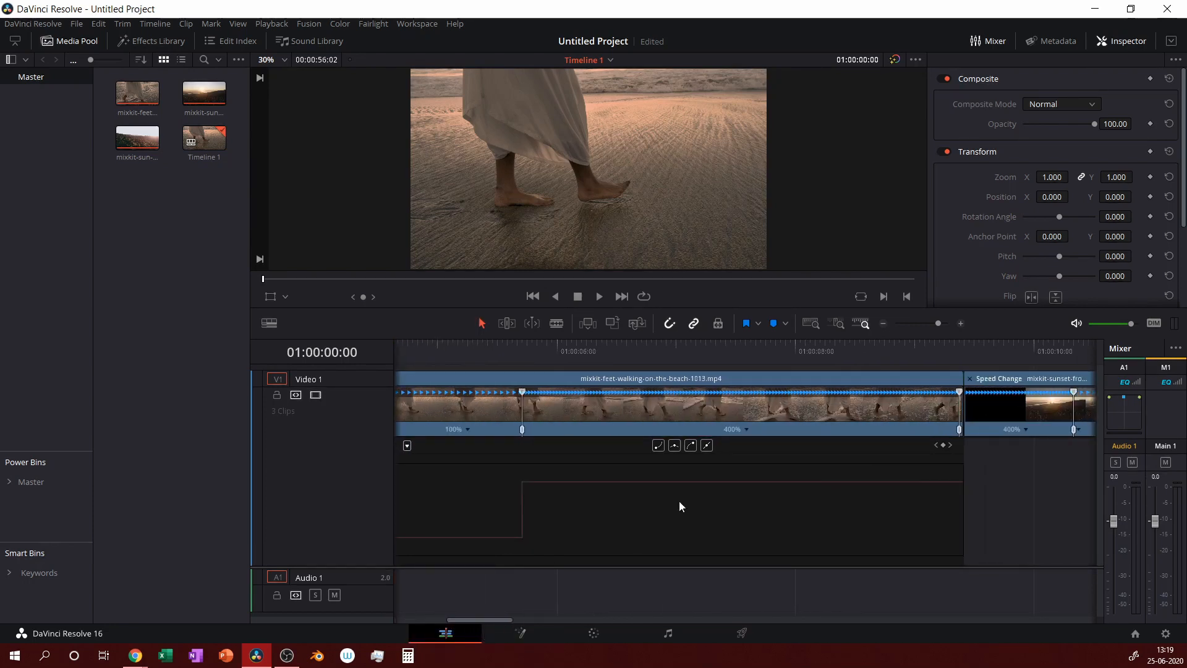
{"action": "left_click", "coordinate": [604, 517]}
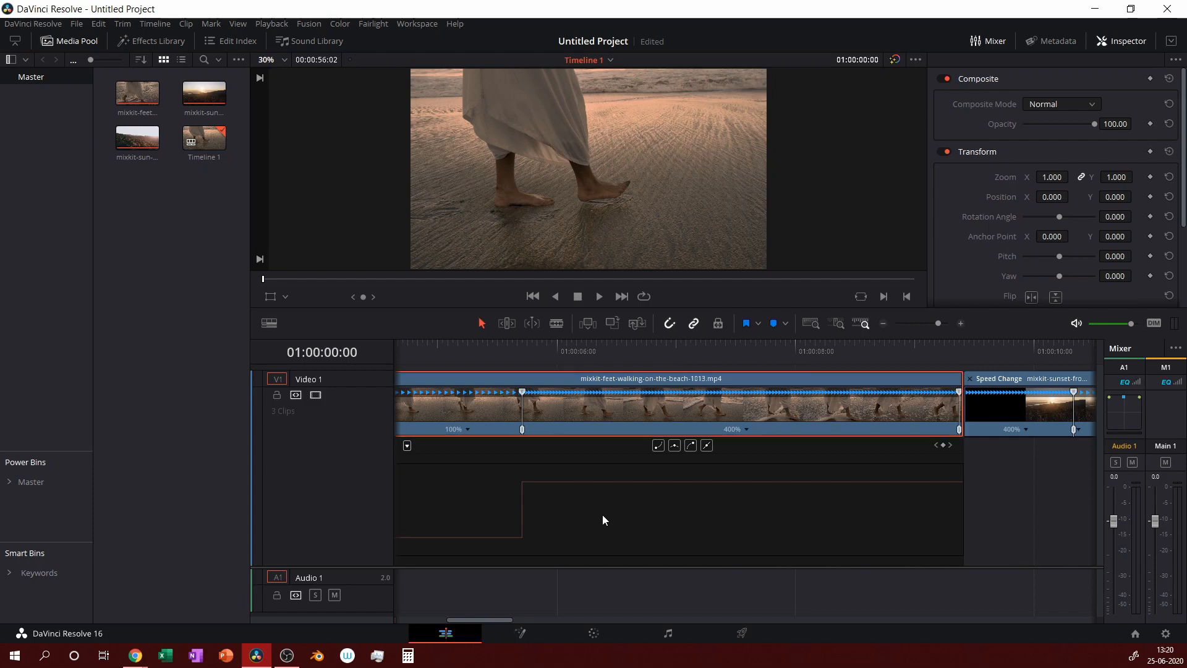
{"action": "left_click", "coordinate": [522, 507]}
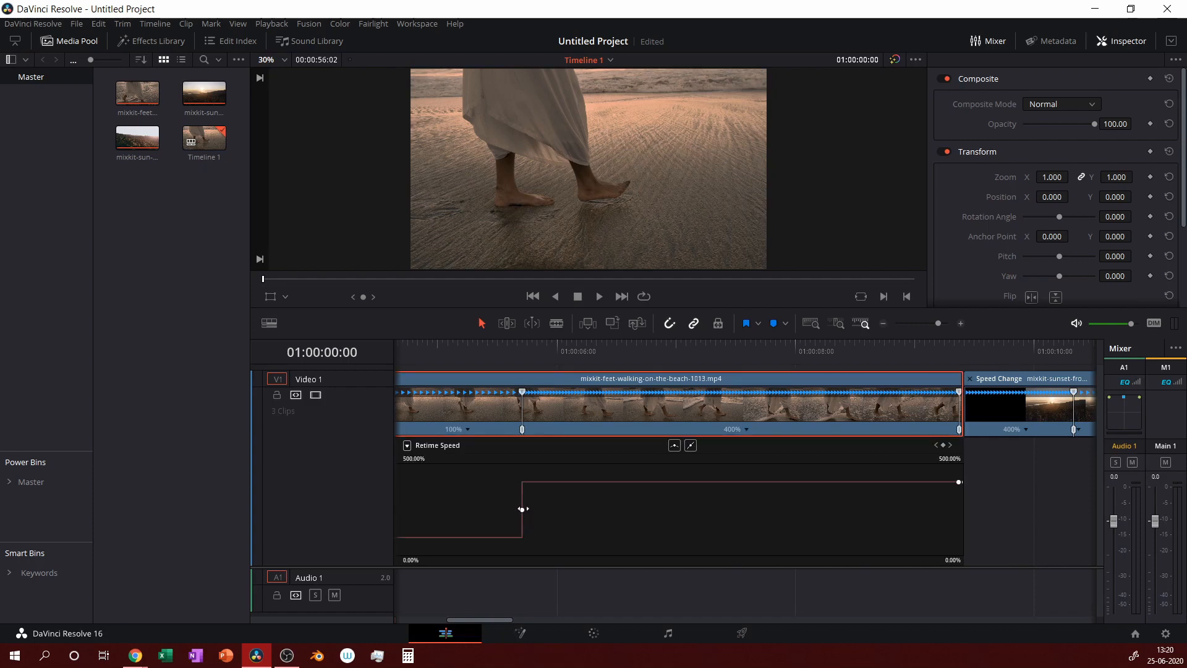
Apply Smooth ease to the beach clip's 100%-to-400% speed keyframe and shorten its Bezier handle.
{"action": "left_click", "coordinate": [522, 511]}
{"action": "left_click", "coordinate": [675, 445]}
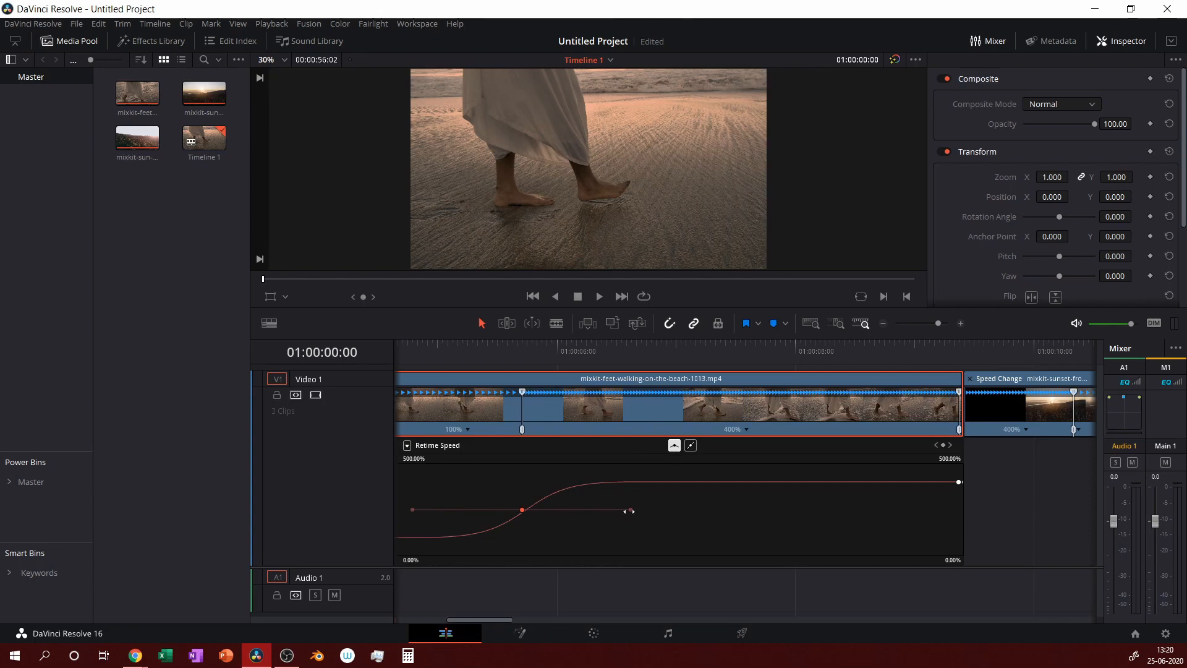
{"action": "left_click_drag", "start_coordinate": [631, 509], "coordinate": [594, 536]}
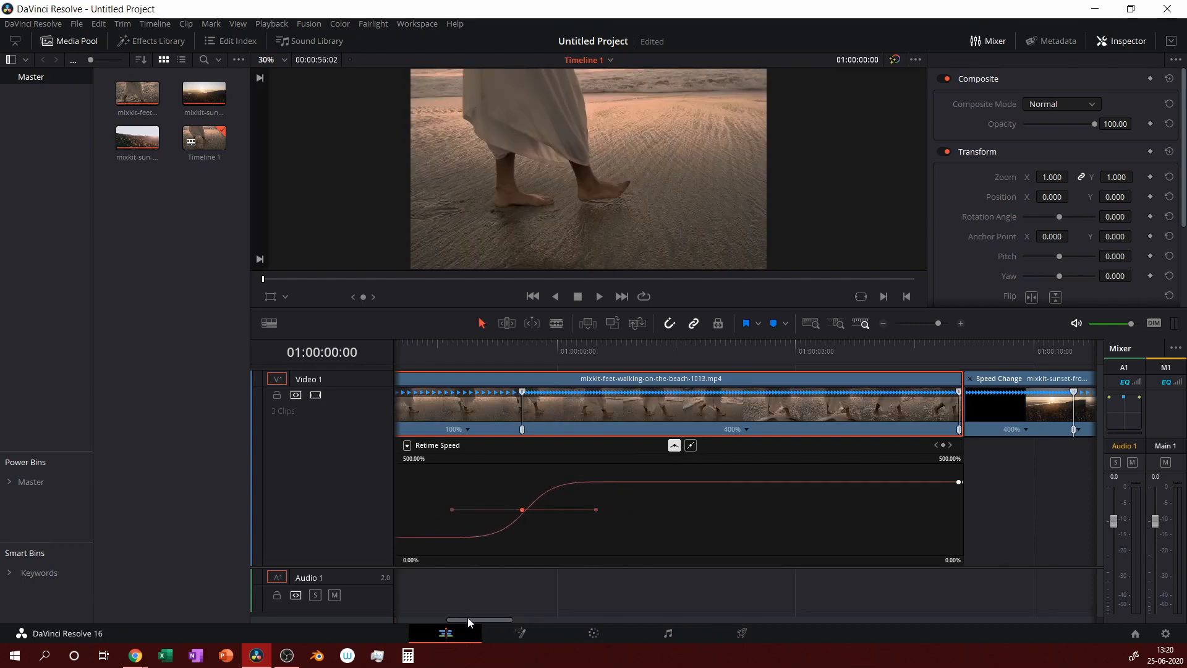
{"action": "left_click_drag", "start_coordinate": [470, 619], "coordinate": [495, 618]}
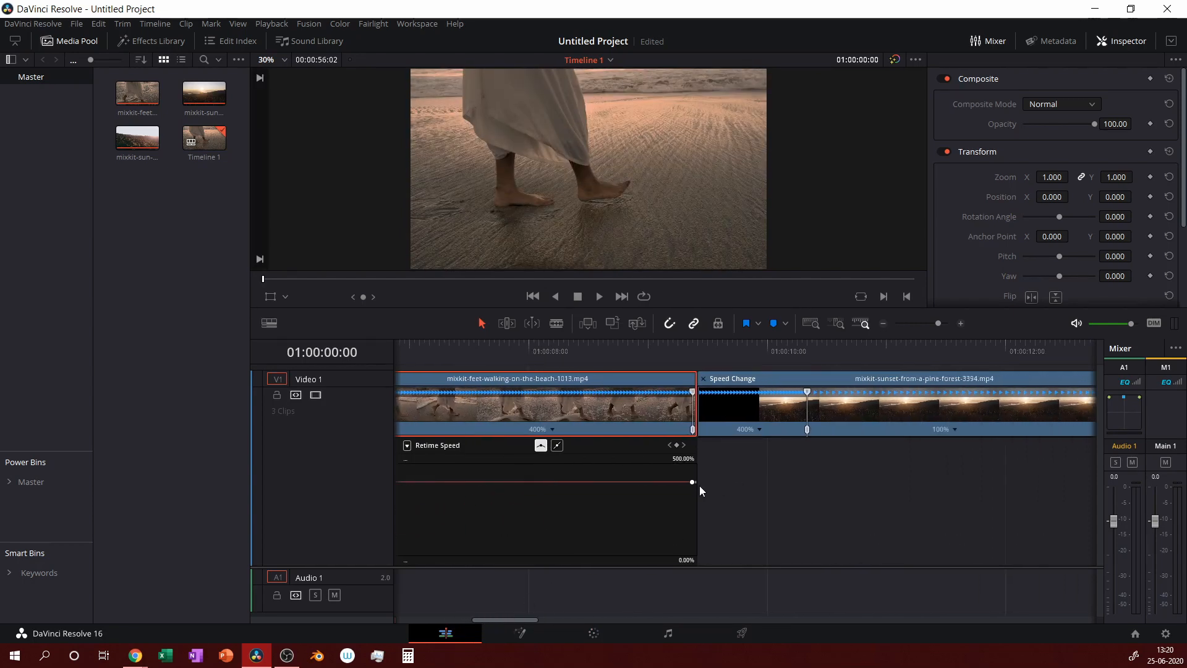
Extend the beach clip's end slightly and snap the sunset clip flush against it.
{"action": "left_click", "coordinate": [696, 433]}
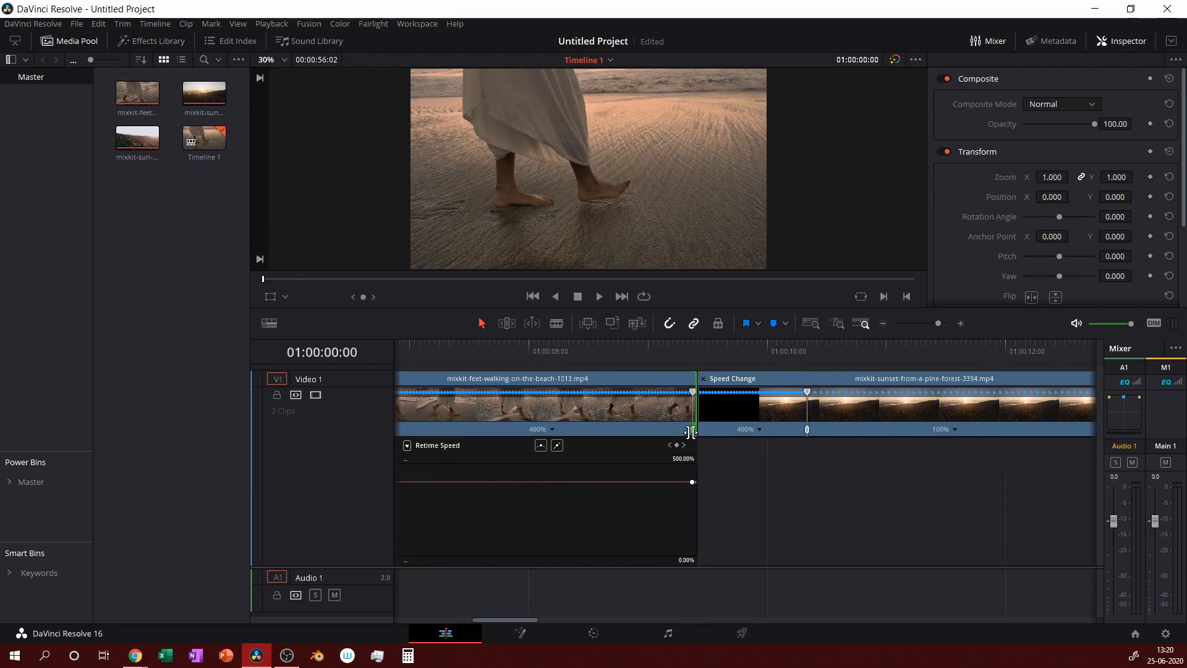
{"action": "mouse_move", "coordinate": [724, 396]}
{"action": "left_mouse_down"}
{"action": "mouse_move", "coordinate": [750, 396]}
{"action": "mouse_move", "coordinate": [714, 409]}
{"action": "left_mouse_up"}
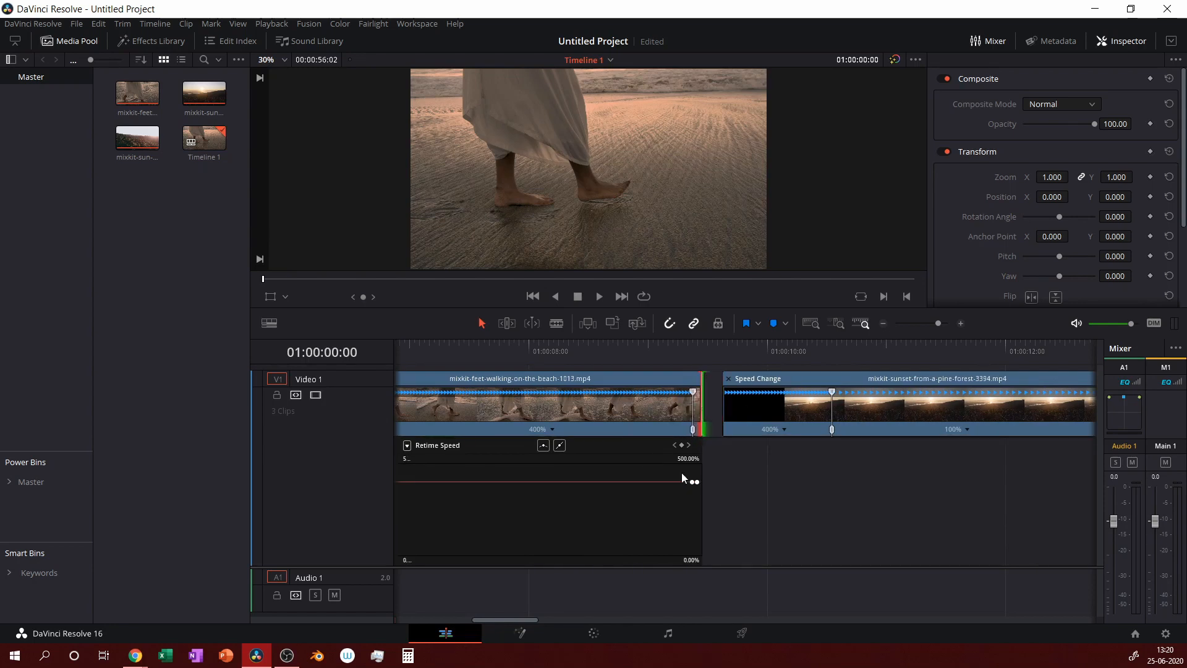
{"action": "left_click", "coordinate": [677, 423]}
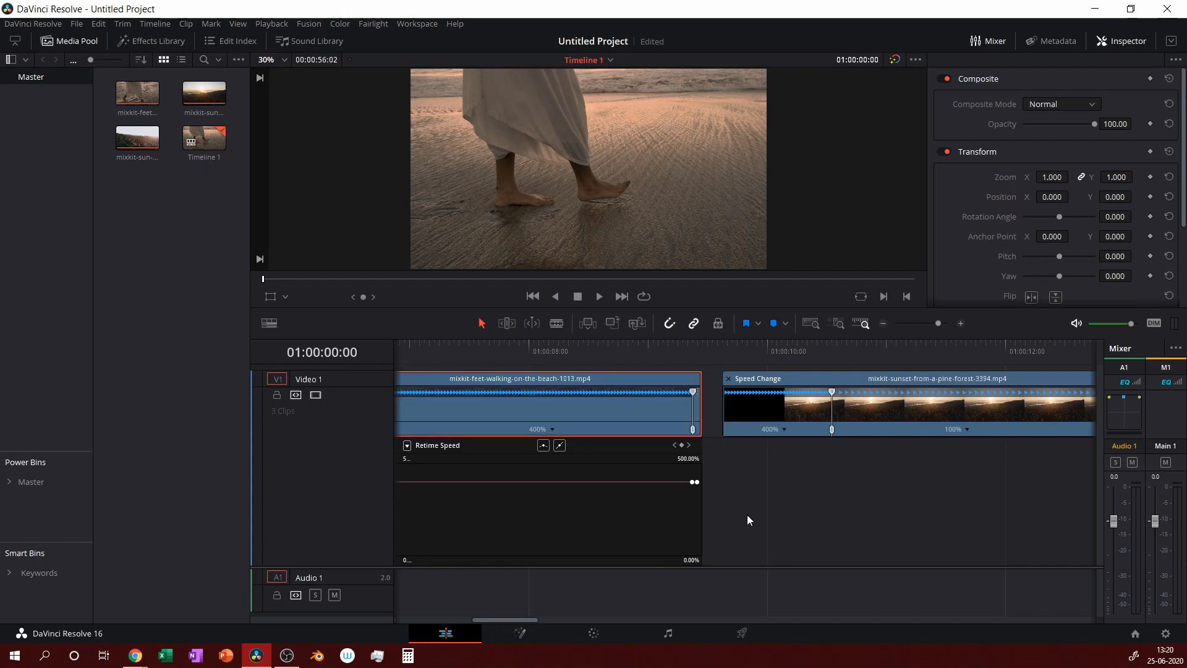
{"action": "left_click", "coordinate": [741, 380]}
{"action": "left_click_drag", "start_coordinate": [741, 380], "coordinate": [721, 379]}
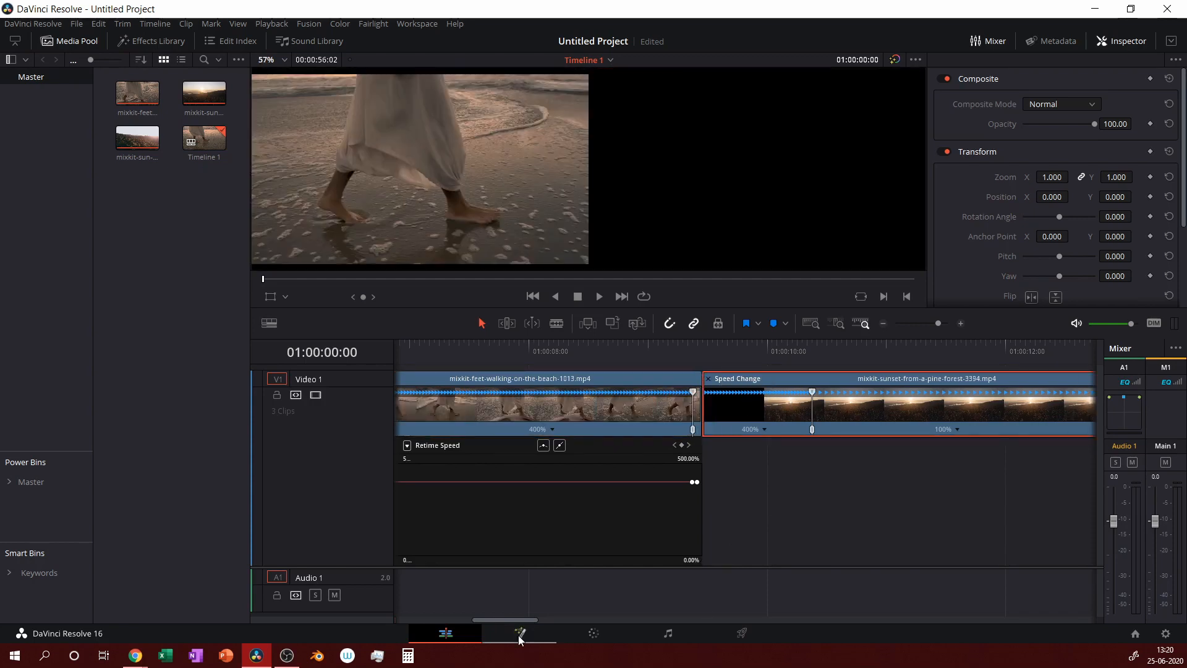
{"action": "left_click_drag", "start_coordinate": [526, 621], "coordinate": [546, 617]}
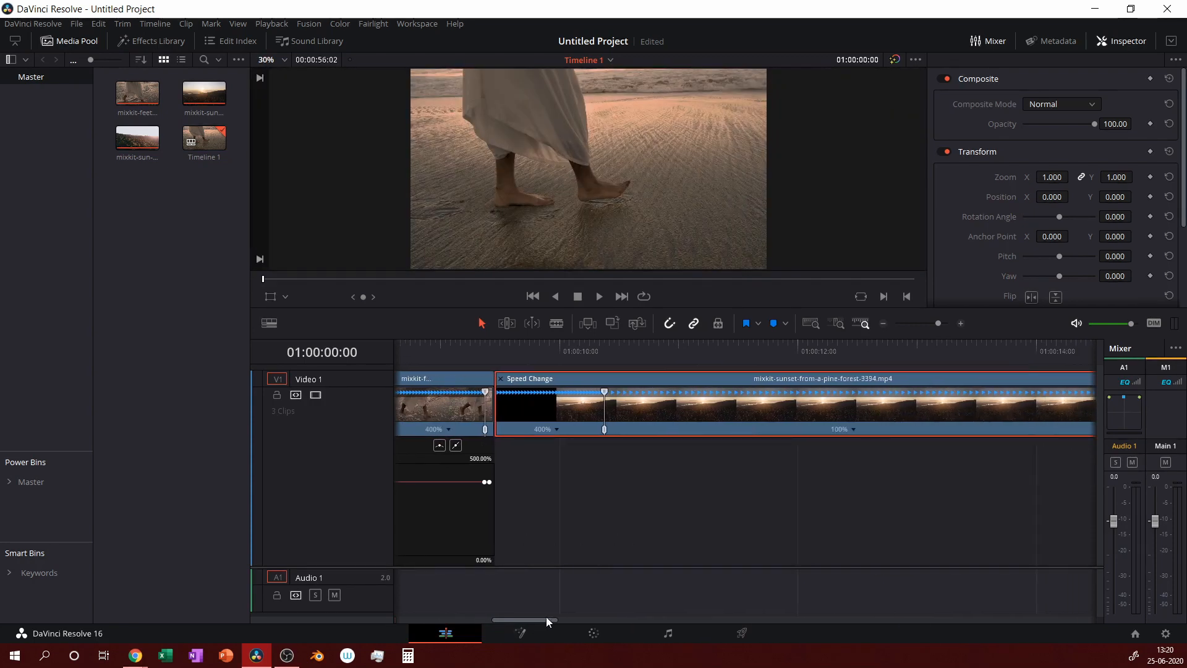
Show the sunset clip's retime curve as Retime Speed instead of frames.
{"action": "right_click", "coordinate": [647, 407]}
{"action": "left_click", "coordinate": [699, 262]}
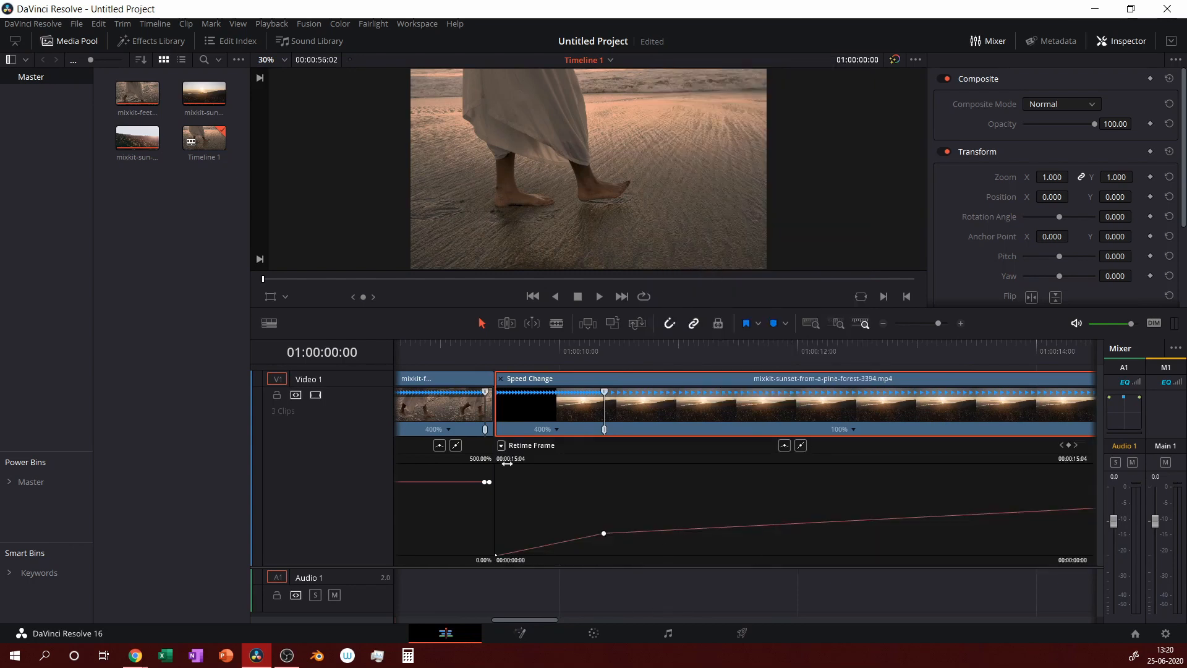
{"action": "left_click", "coordinate": [501, 445]}
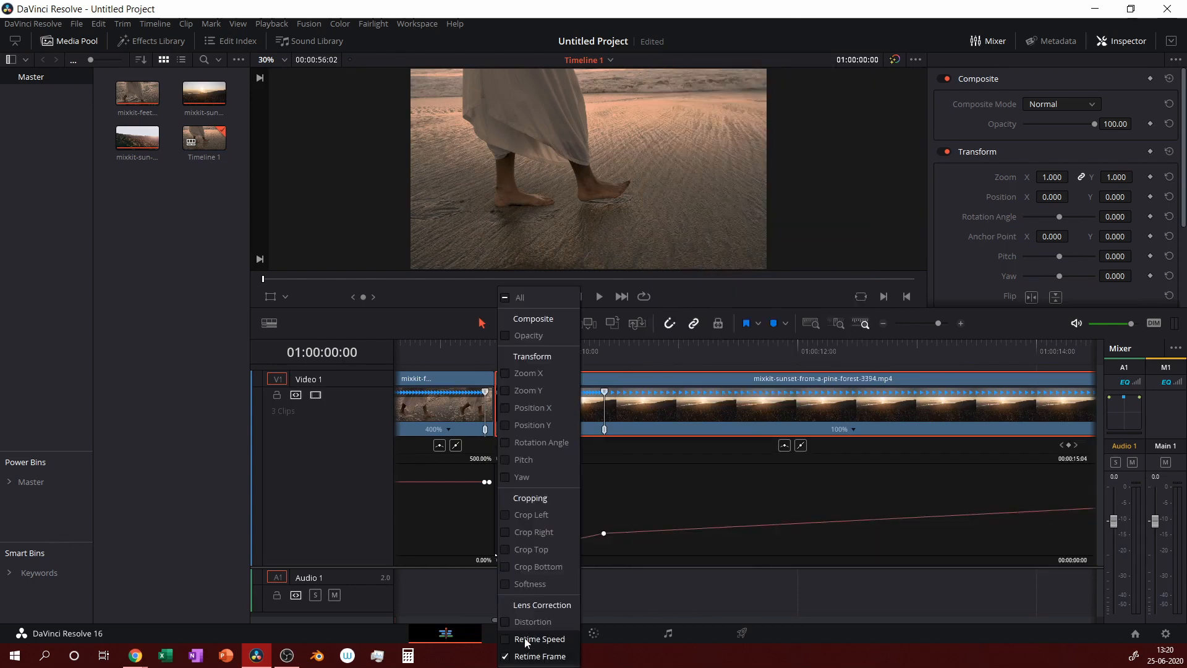
{"action": "left_click", "coordinate": [513, 640]}
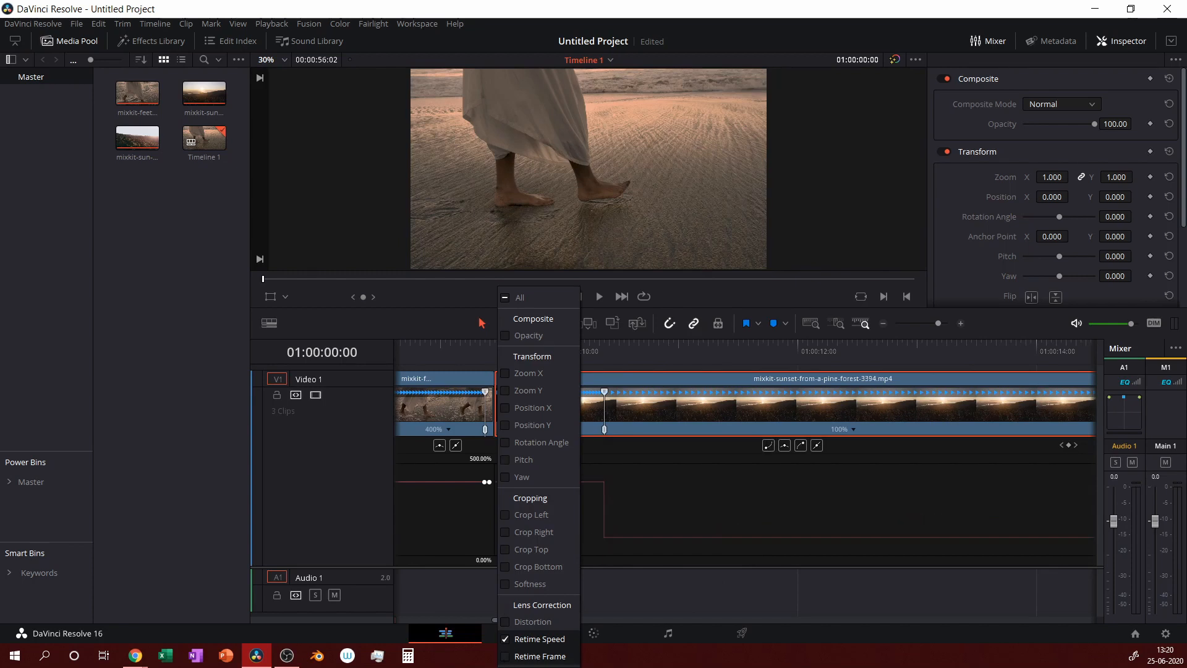
{"action": "left_click", "coordinate": [661, 565]}
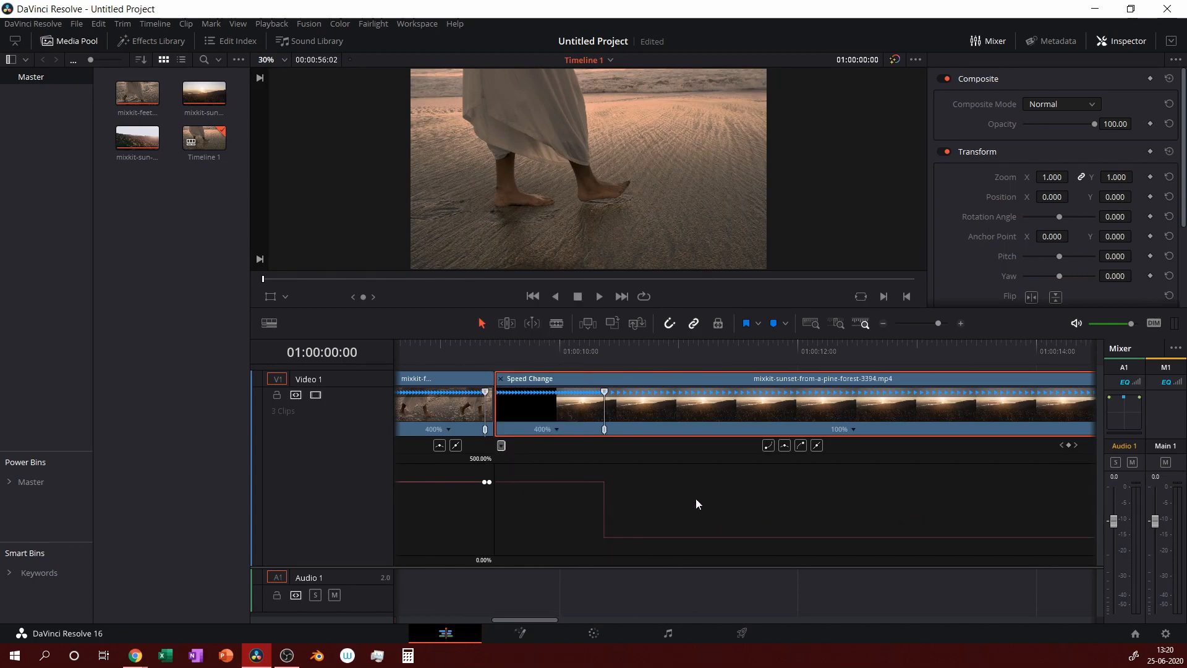
Smooth the sunset clip's 400% speed keyframe and widen its ease handle.
{"action": "left_click", "coordinate": [601, 510]}
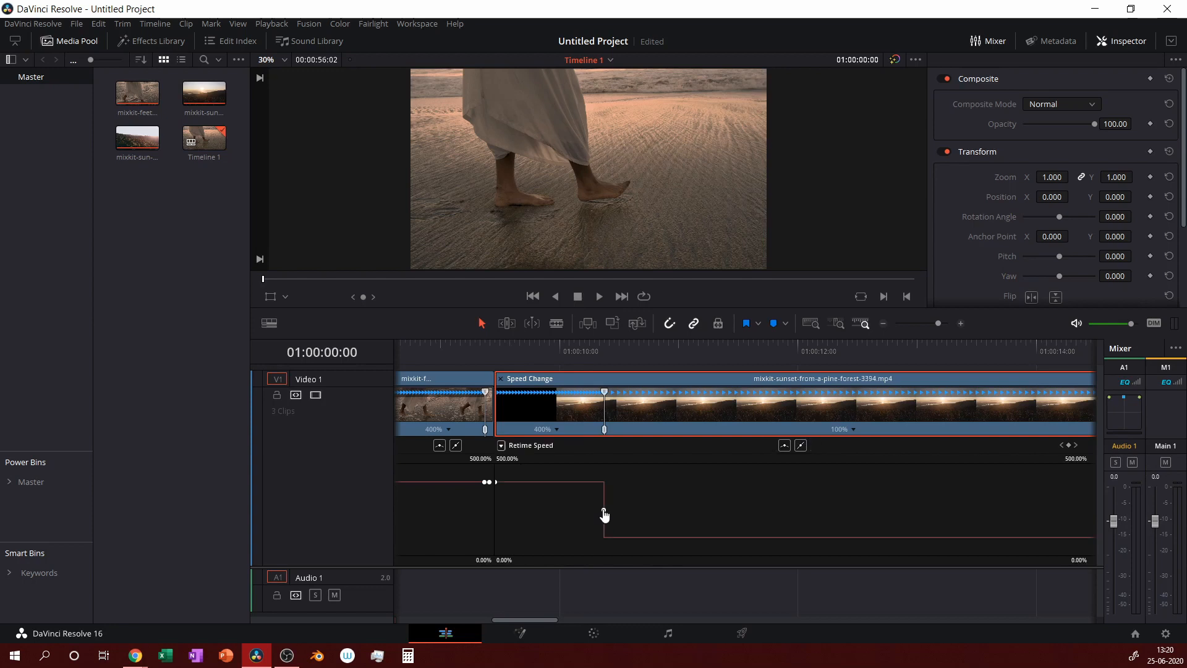
{"action": "left_click", "coordinate": [784, 446]}
{"action": "left_click_drag", "start_coordinate": [628, 509], "coordinate": [687, 504]}
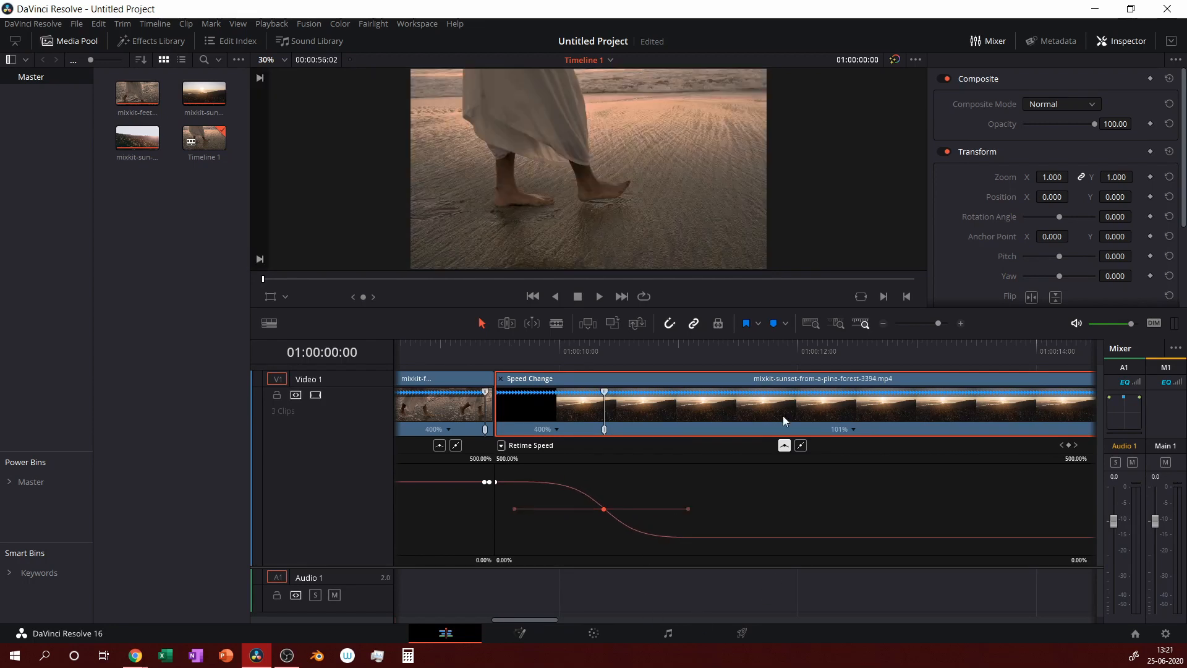
Trim the sun-rays clip's start earlier and slide it flush against the sunset clip.
{"action": "left_click", "coordinate": [883, 322]}
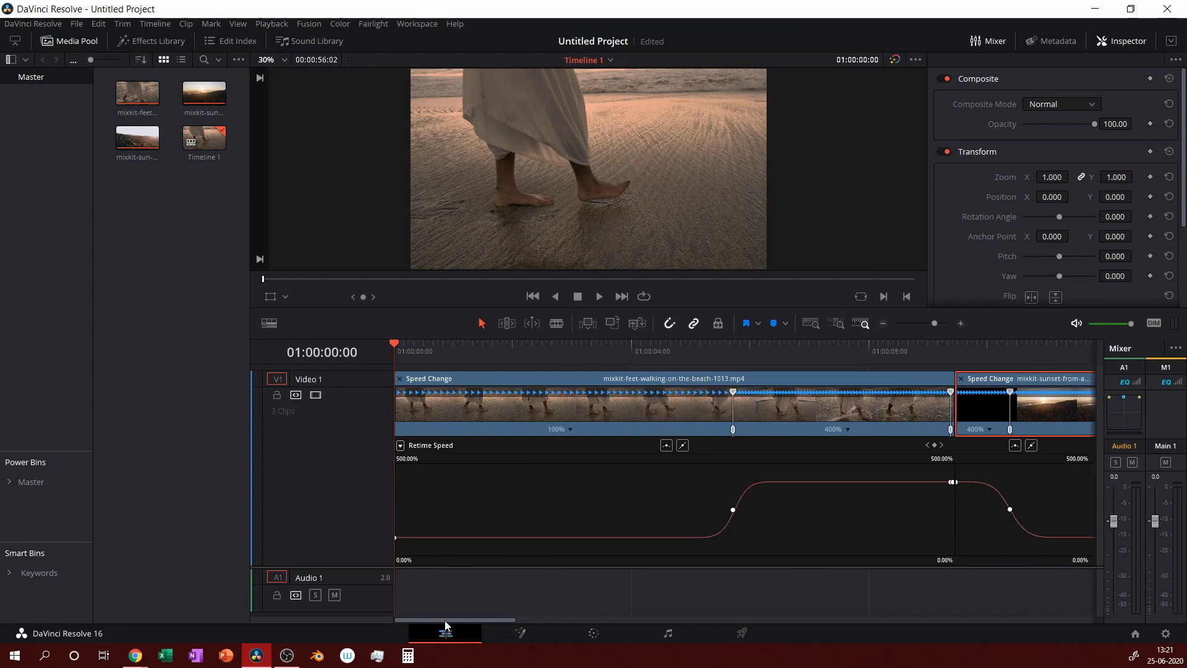
{"action": "left_click_drag", "start_coordinate": [485, 622], "coordinate": [672, 622]}
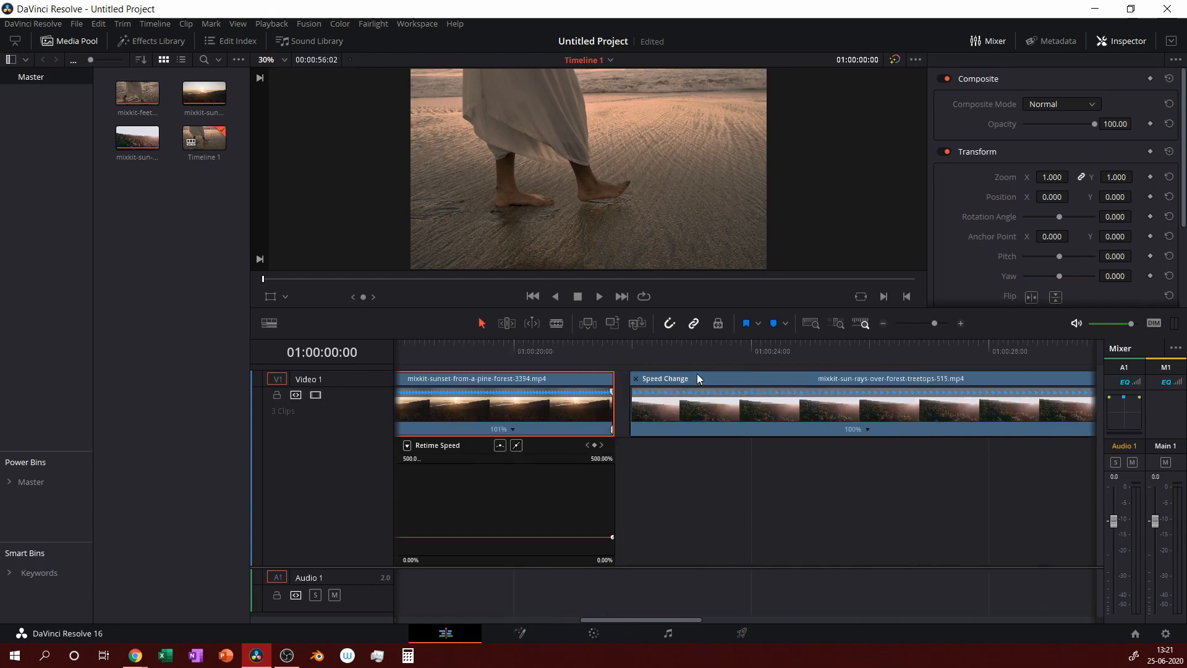
{"action": "left_click_drag", "start_coordinate": [696, 375], "coordinate": [719, 378]}
{"action": "mouse_move", "coordinate": [646, 415]}
{"action": "left_mouse_down"}
{"action": "mouse_move", "coordinate": [617, 404]}
{"action": "mouse_move", "coordinate": [631, 405]}
{"action": "left_mouse_up"}
{"action": "left_click_drag", "start_coordinate": [684, 376], "coordinate": [669, 378]}
Display the sun-rays clip's Retime Speed curve with Retime Frame turned off.
{"action": "right_click", "coordinate": [742, 397]}
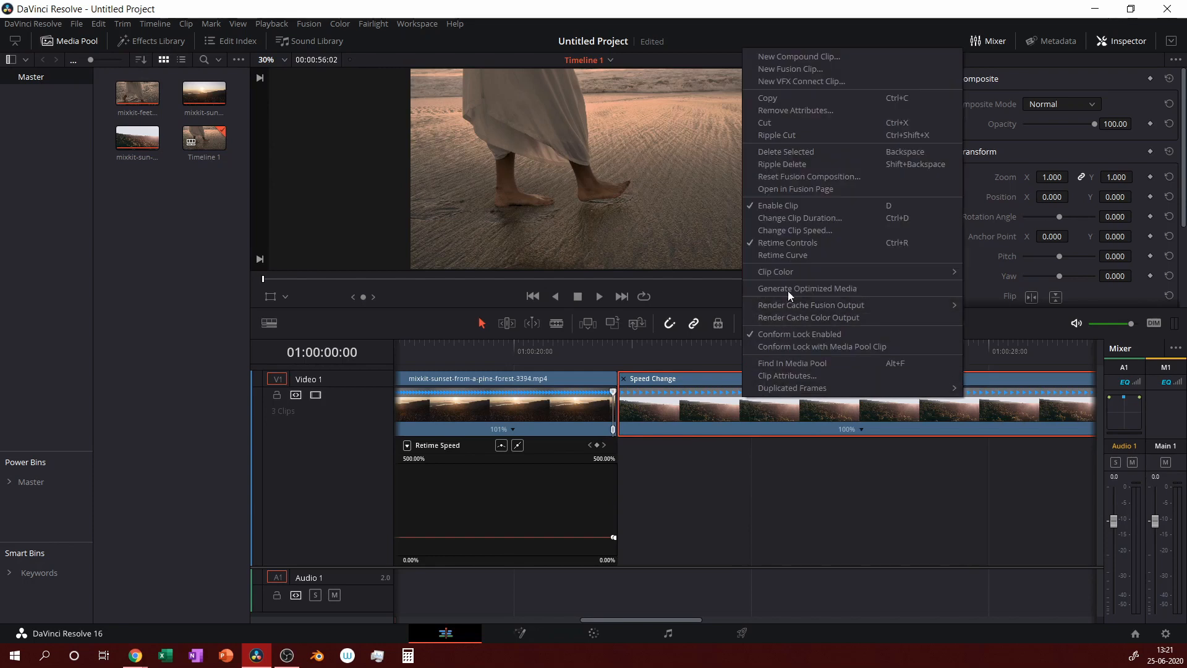
{"action": "left_click", "coordinate": [792, 256]}
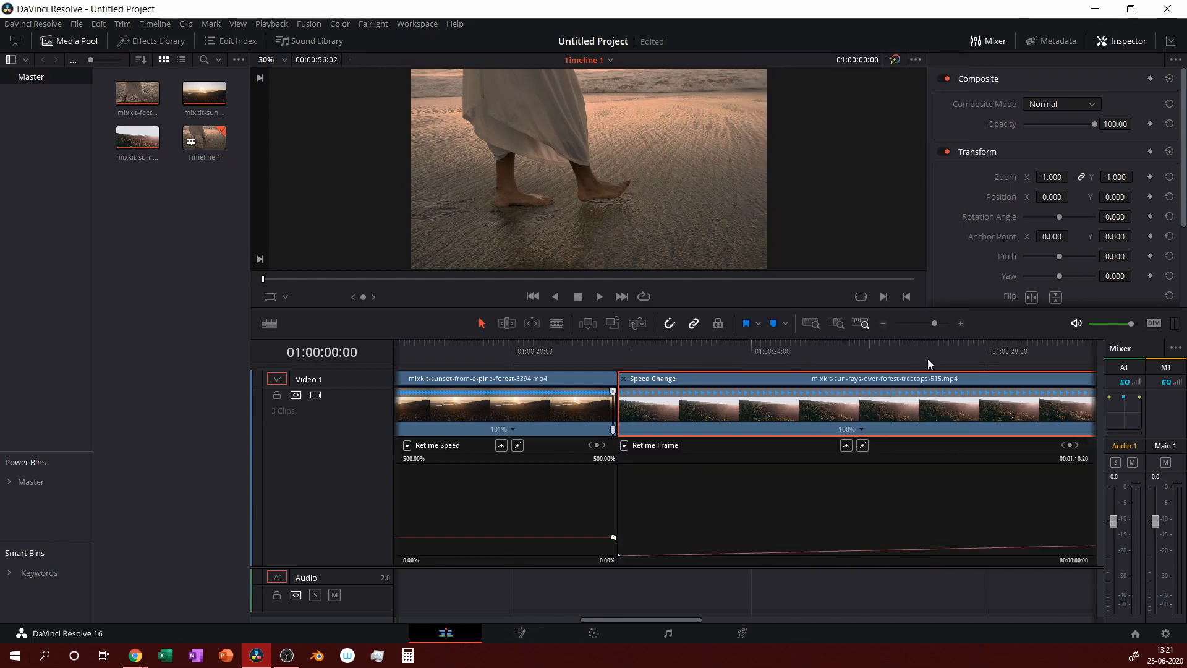
{"action": "left_click", "coordinate": [624, 446]}
{"action": "left_click", "coordinate": [630, 639]}
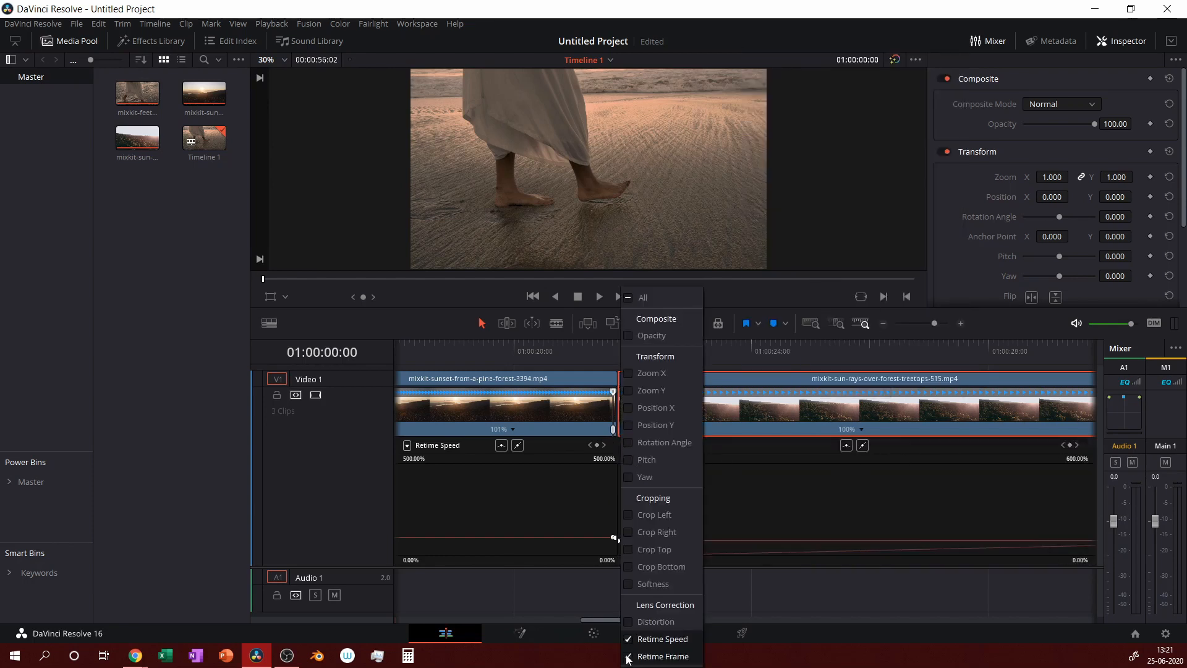
{"action": "left_click", "coordinate": [627, 656]}
{"action": "left_click", "coordinate": [818, 600]}
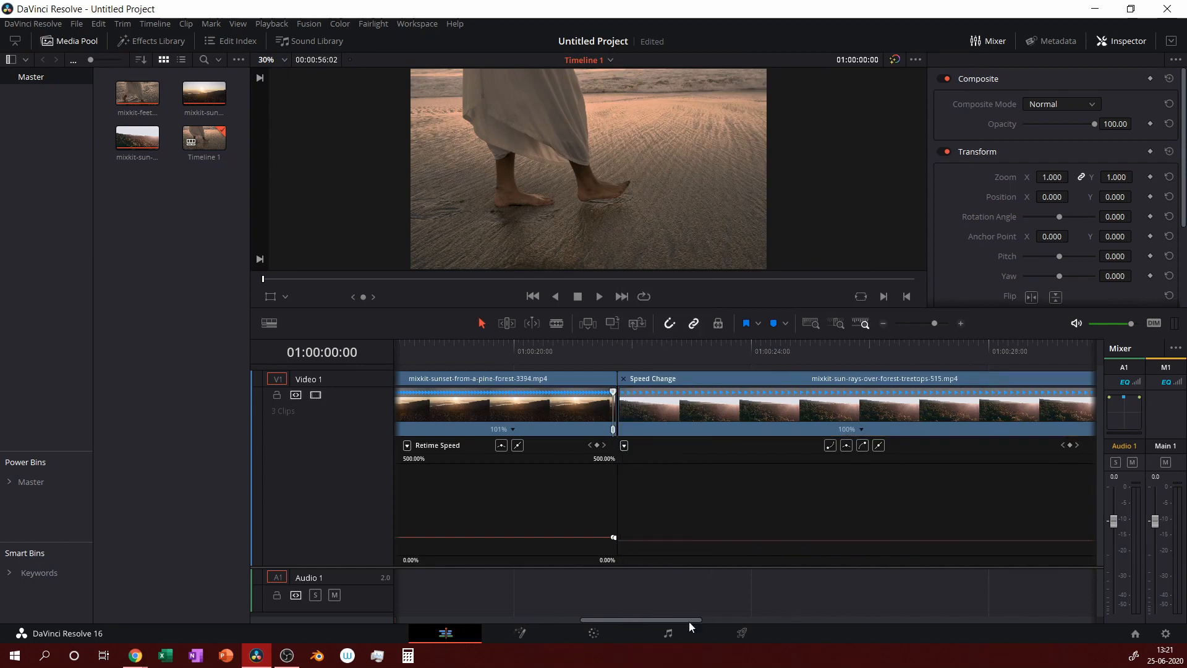
{"action": "left_click_drag", "start_coordinate": [658, 619], "coordinate": [696, 620]}
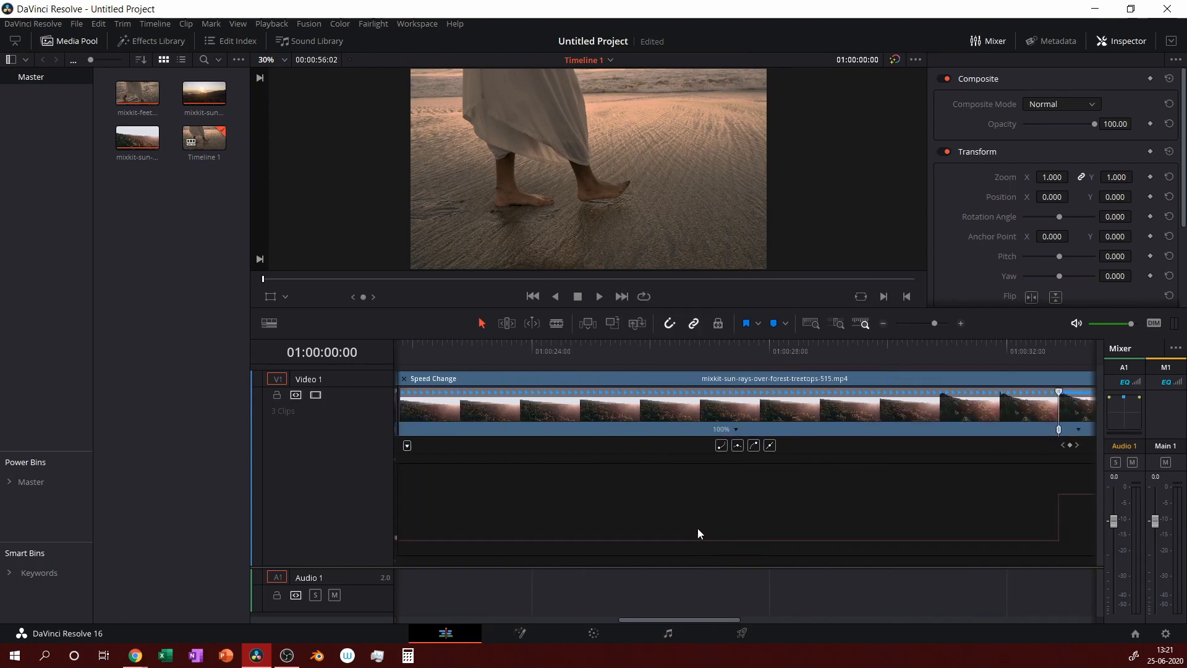
{"action": "left_click", "coordinate": [695, 521]}
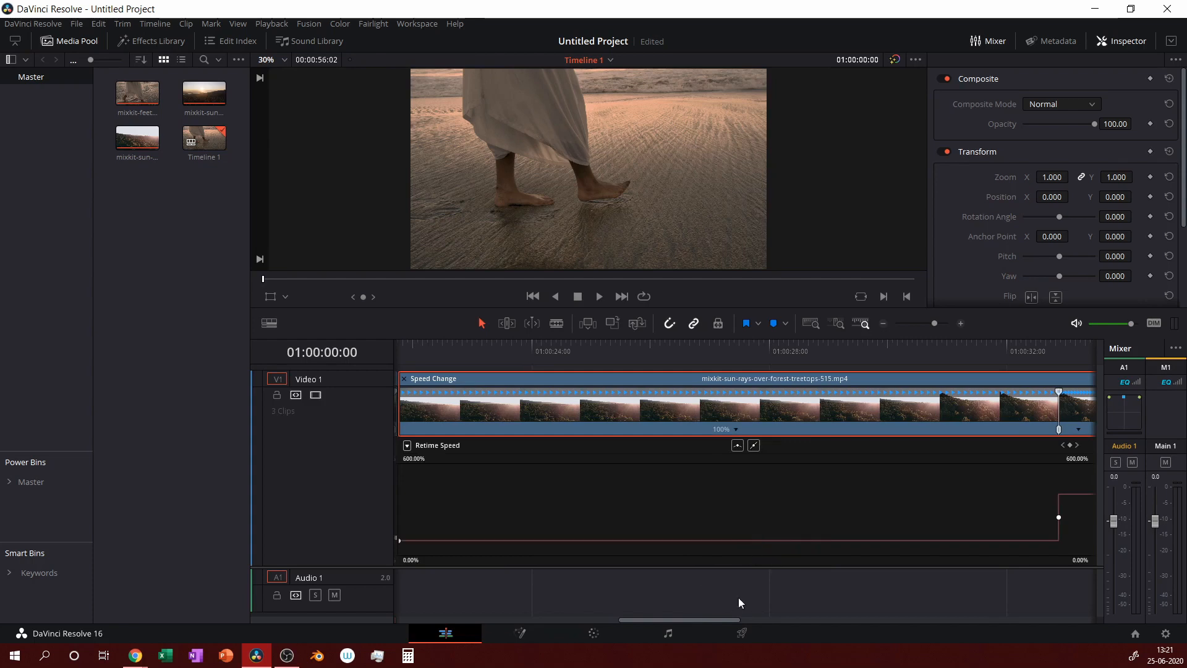
{"action": "left_click_drag", "start_coordinate": [731, 622], "coordinate": [806, 614]}
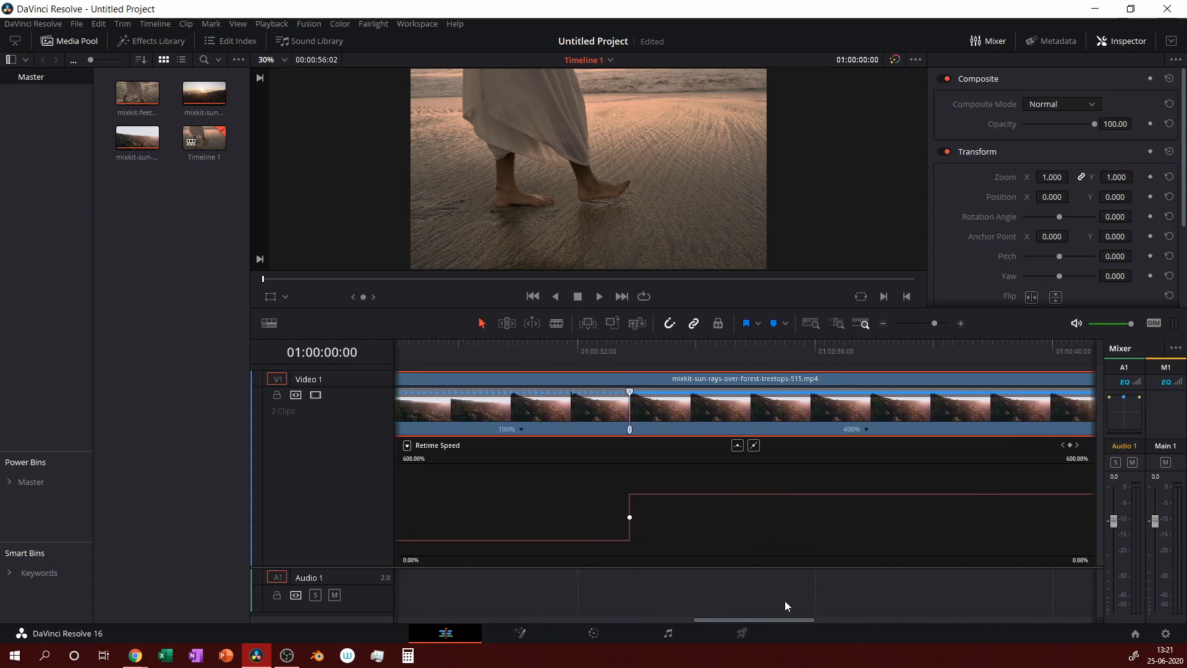
Ease the sun-rays clip's jump from 100% to 400% into a smooth ramp.
{"action": "left_click", "coordinate": [629, 517]}
{"action": "left_click", "coordinate": [737, 445]}
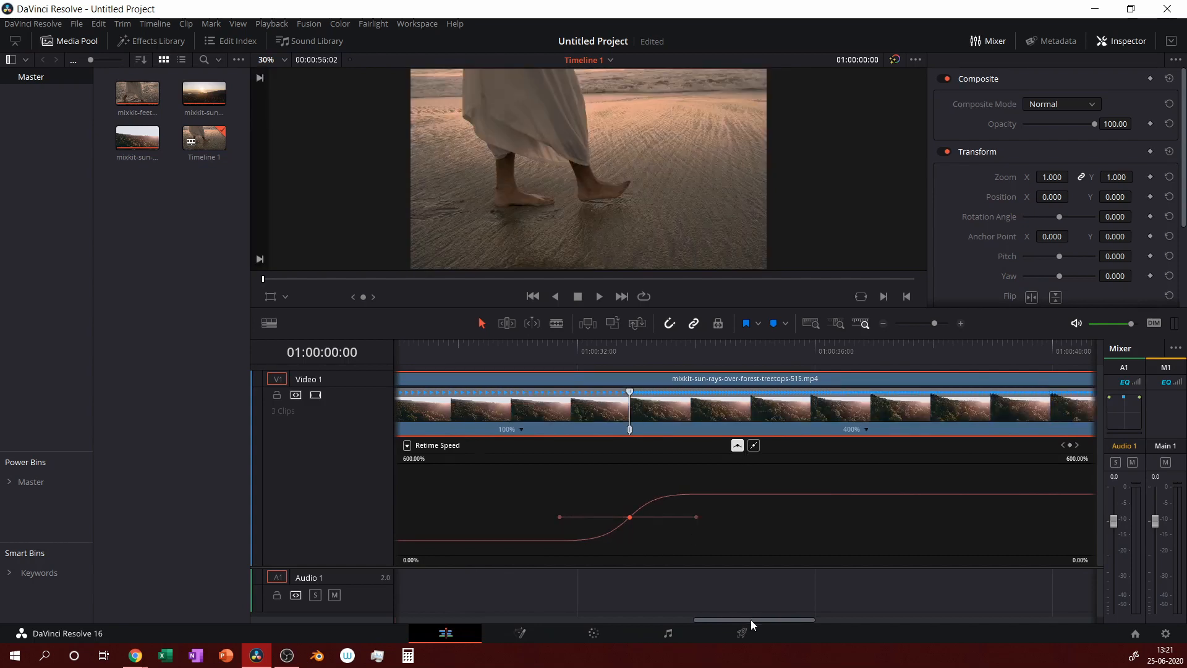
{"action": "left_click_drag", "start_coordinate": [751, 620], "coordinate": [890, 615]}
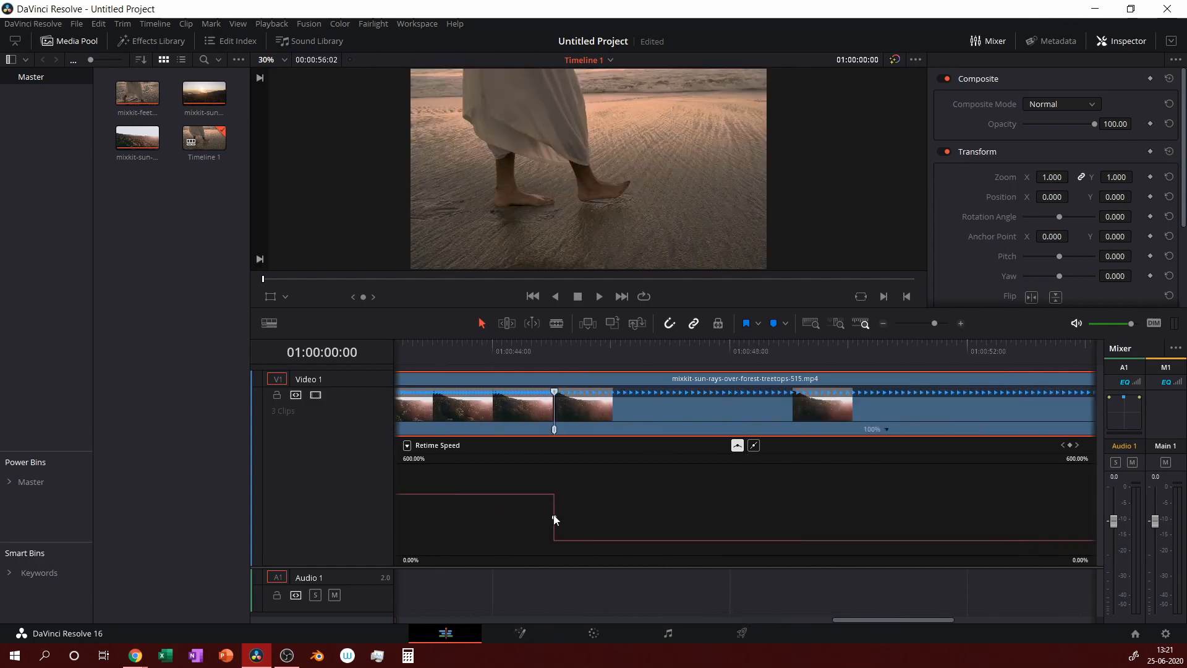
Smooth the sun-rays clip's drop back to 100% and widen its easing.
{"action": "left_click", "coordinate": [554, 518]}
{"action": "left_click", "coordinate": [735, 445]}
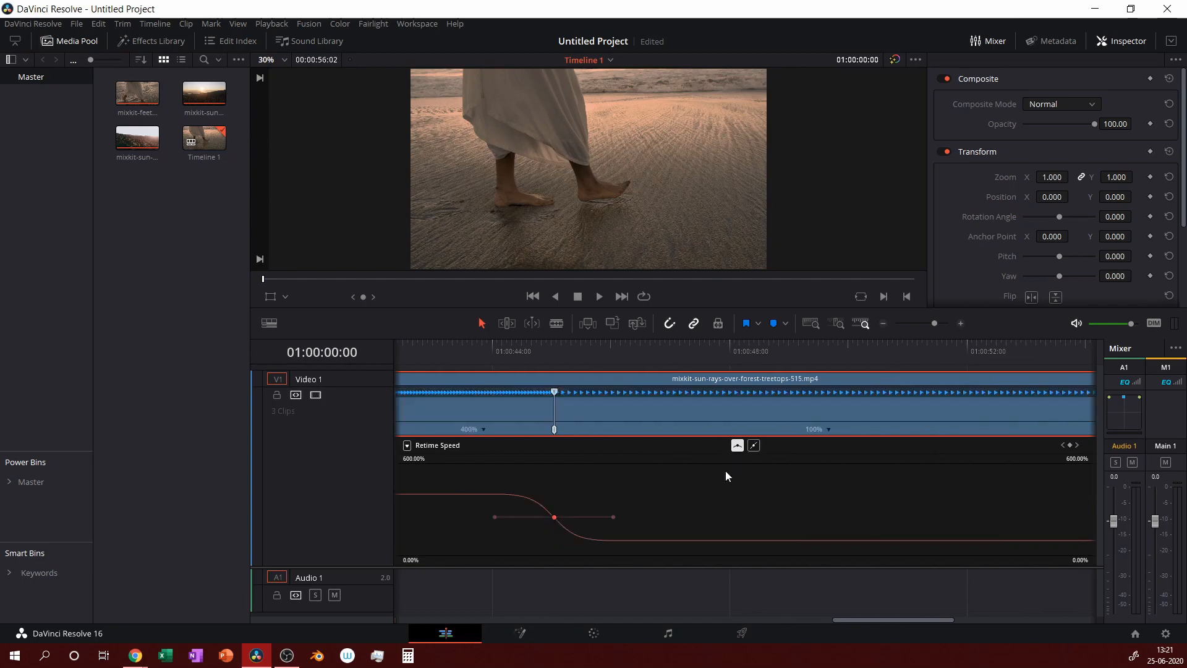
{"action": "left_click_drag", "start_coordinate": [616, 517], "coordinate": [628, 516]}
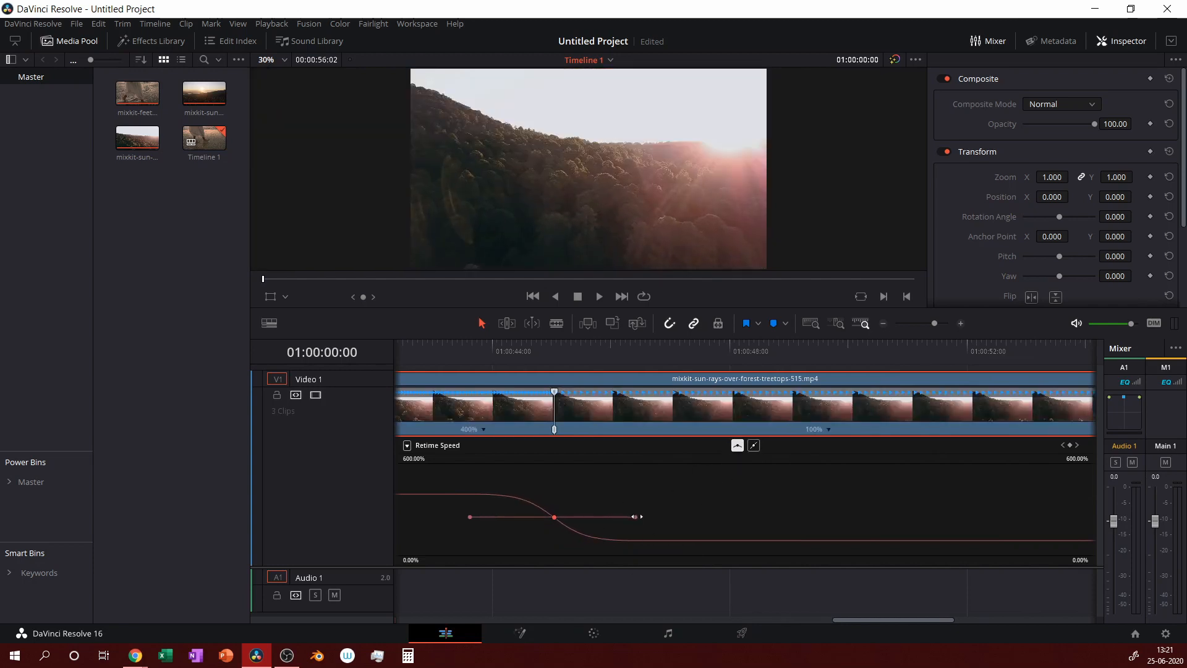
{"action": "left_click", "coordinate": [883, 323]}
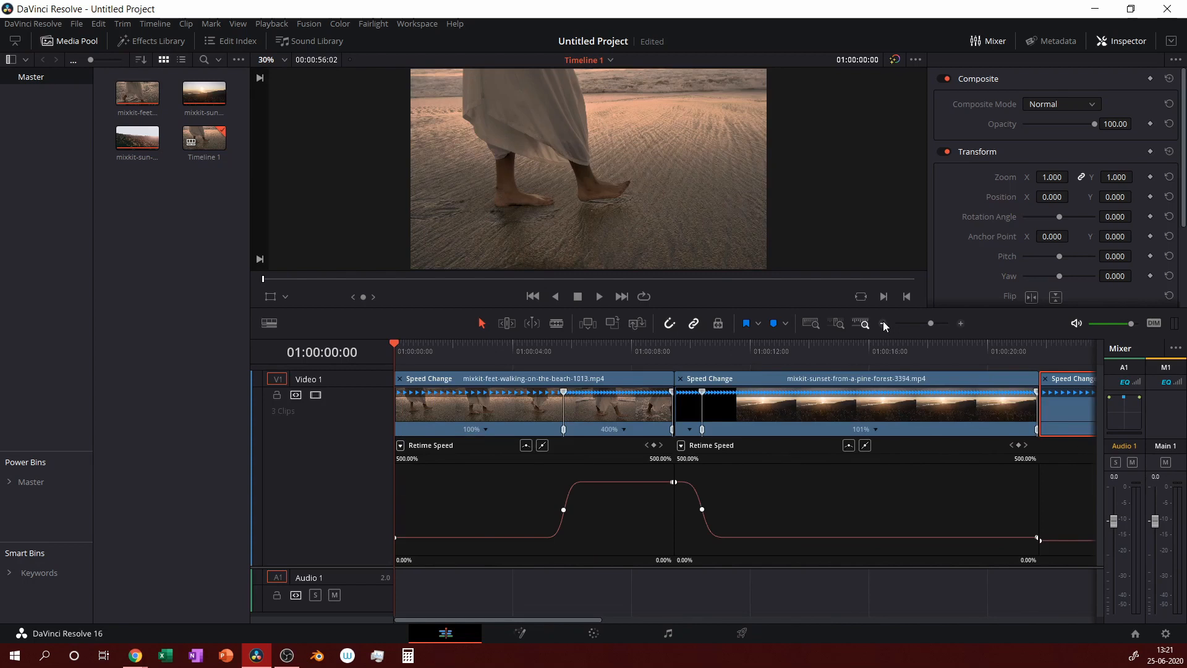
Drag out the bezier handles on the sun-rays clip's ramp-up and ramp-down keyframes.
{"action": "left_click", "coordinate": [883, 321]}
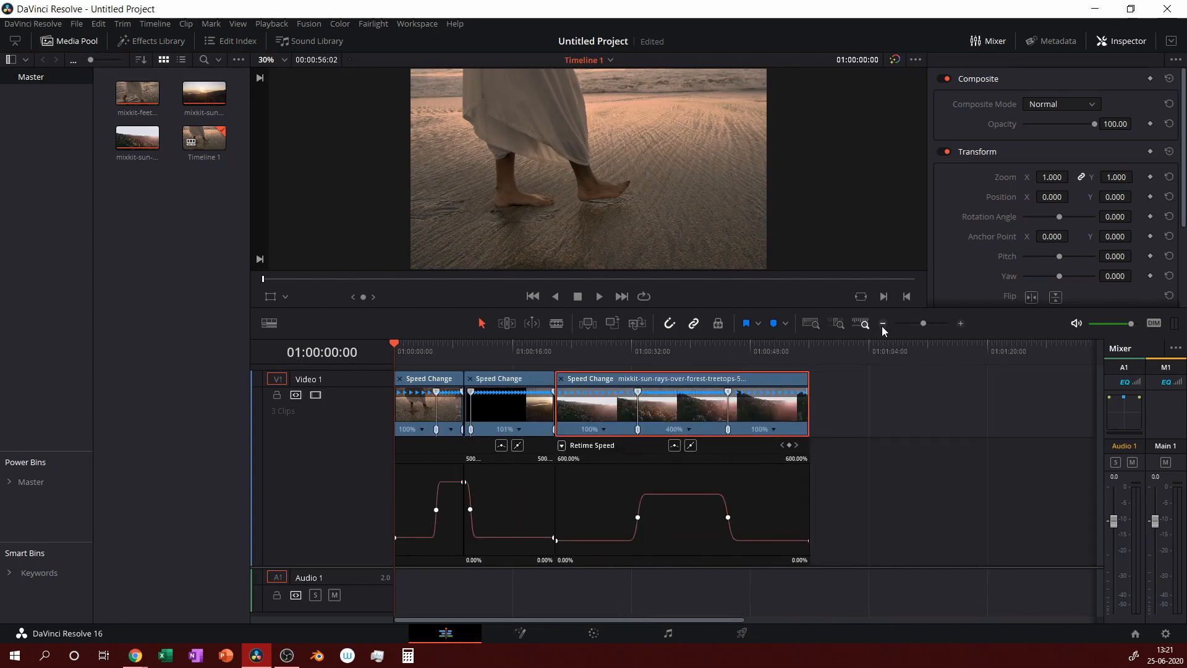
{"action": "left_click", "coordinate": [637, 516]}
{"action": "left_click_drag", "start_coordinate": [626, 517], "coordinate": [620, 516]}
{"action": "left_click", "coordinate": [728, 516]}
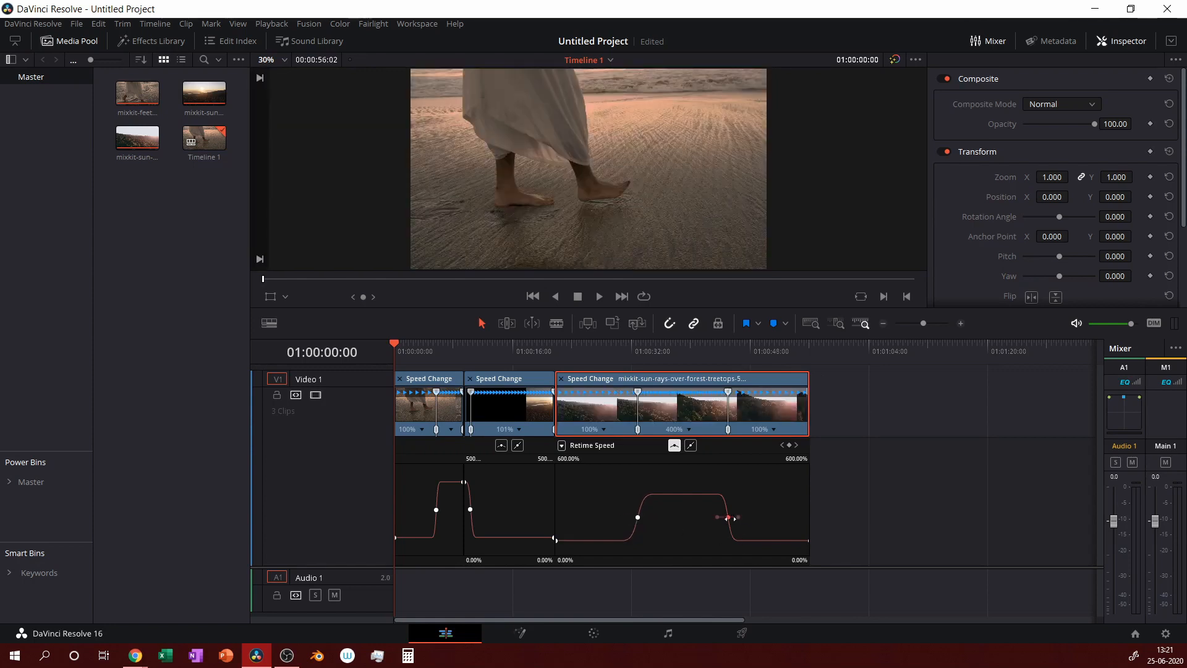
{"action": "left_click_drag", "start_coordinate": [738, 516], "coordinate": [753, 516]}
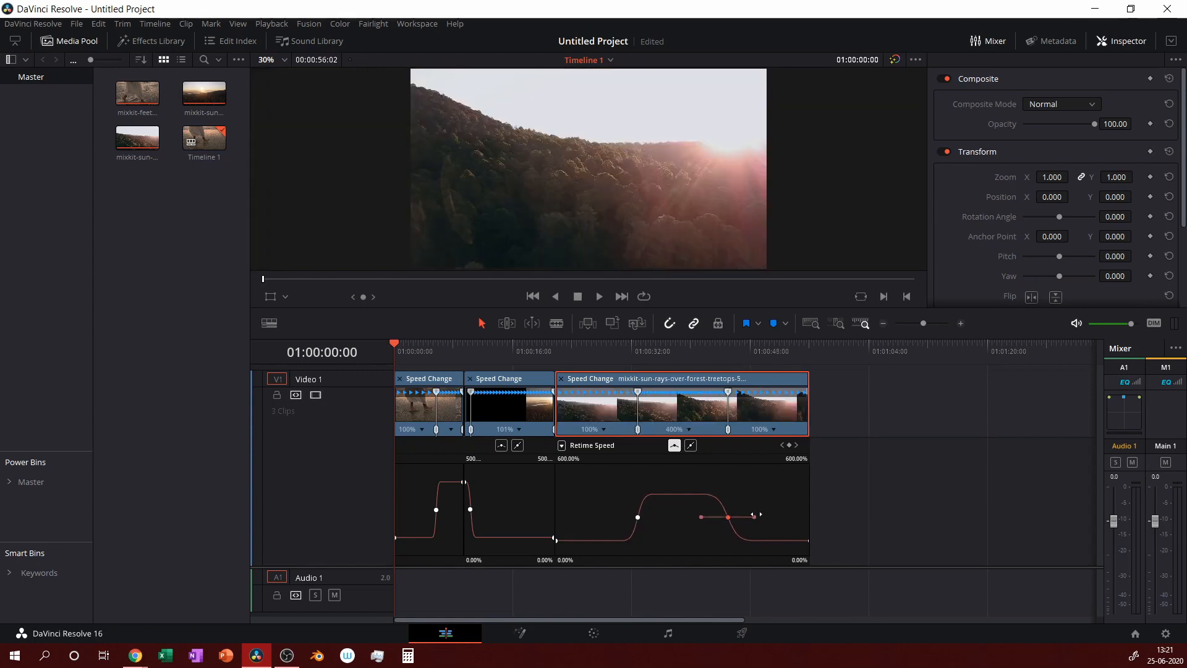
{"action": "left_click", "coordinate": [638, 517]}
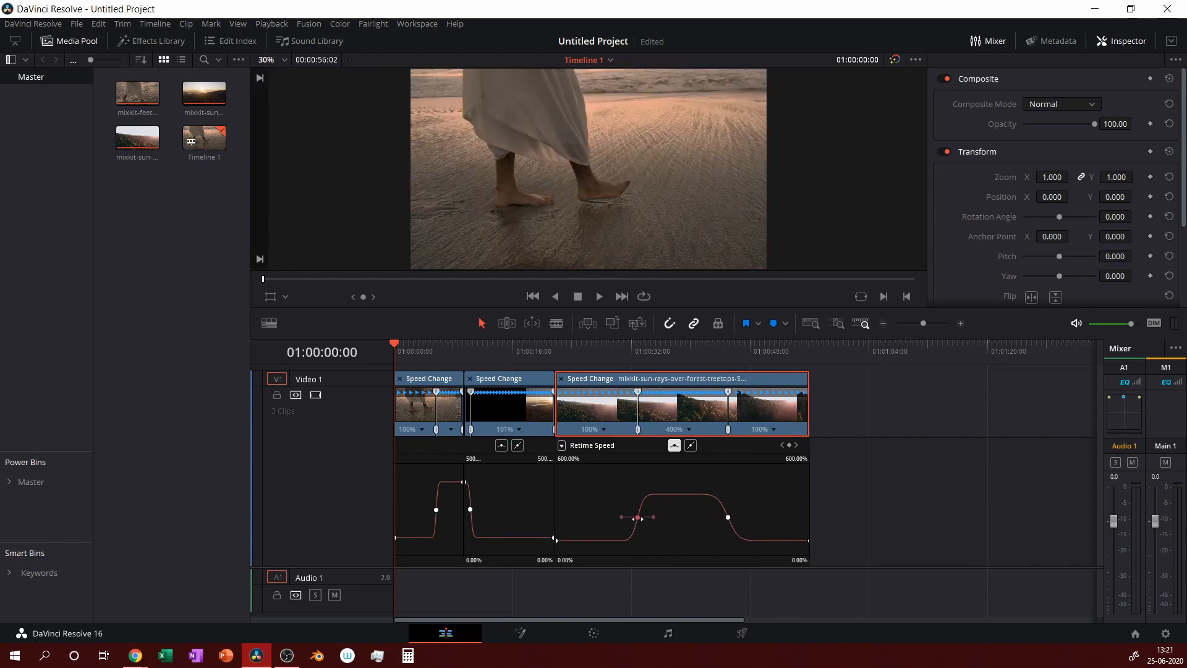
{"action": "left_click_drag", "start_coordinate": [621, 516], "coordinate": [612, 516]}
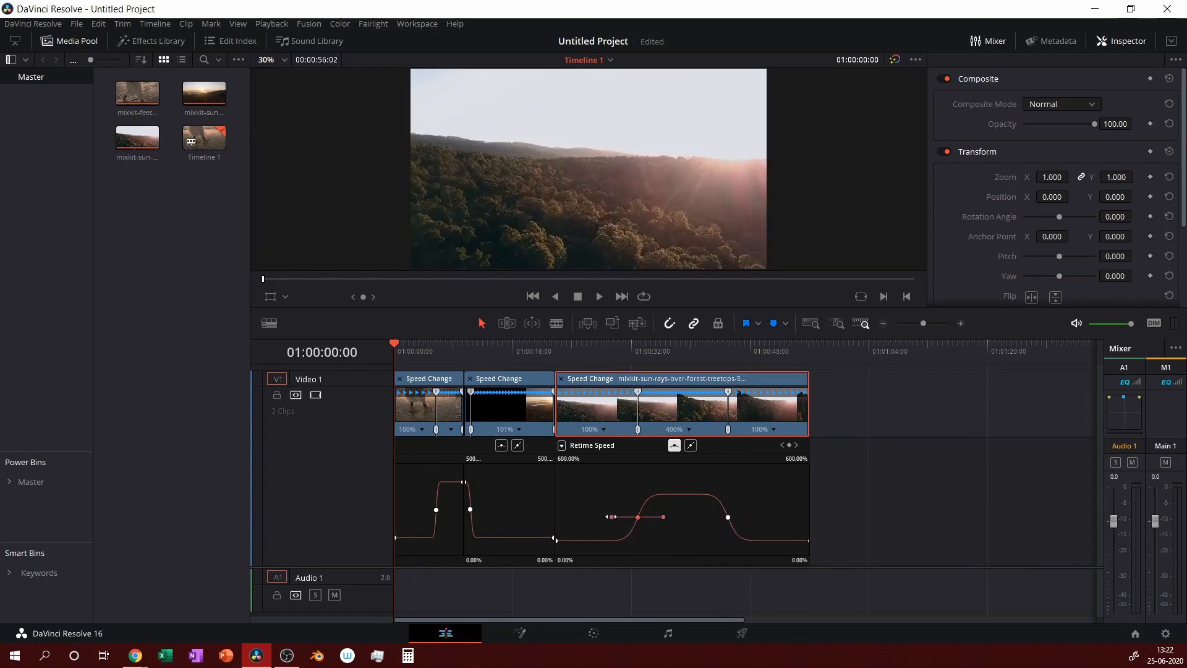
Nudge the beach clip's speed-keyframe handle inward to tighten its ramp.
{"action": "left_click", "coordinate": [470, 508]}
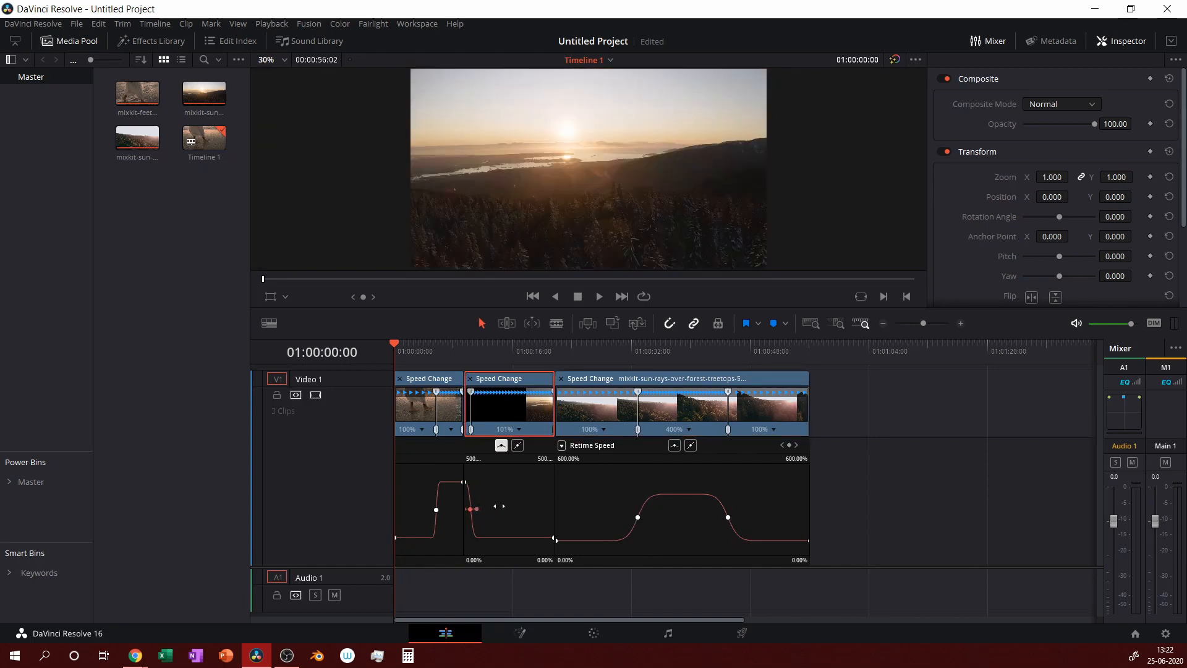
{"action": "left_click", "coordinate": [437, 510]}
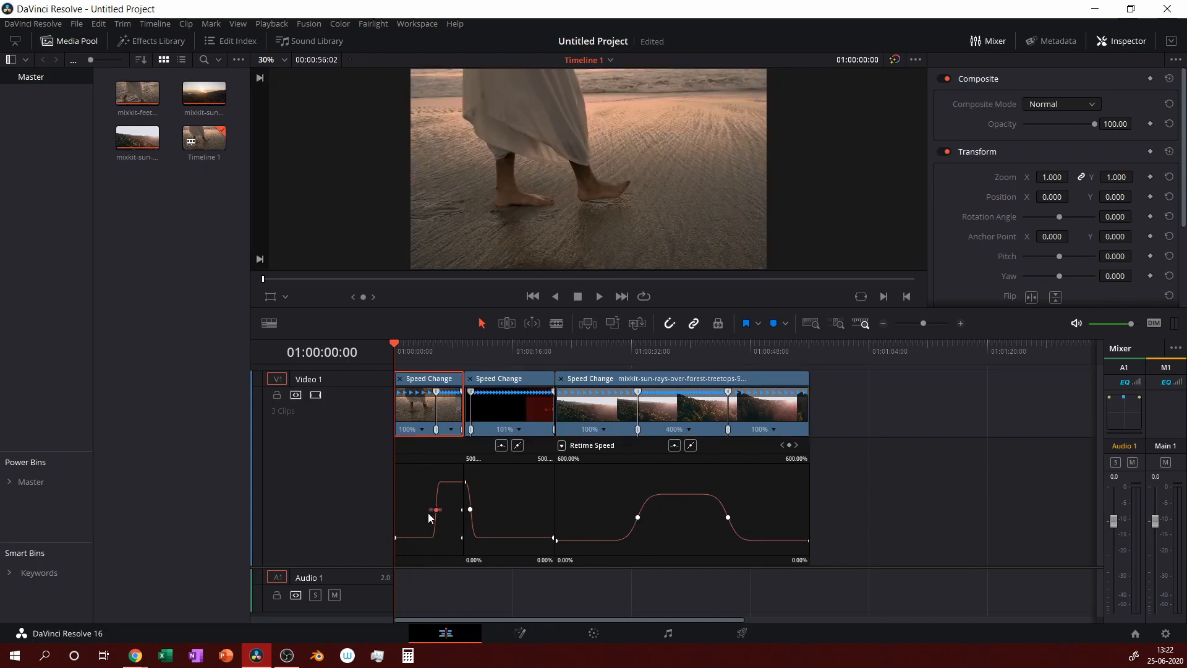
{"action": "left_click_drag", "start_coordinate": [426, 508], "coordinate": [428, 509]}
Uncheck Retime Curve on the sun-rays, sunset and beach clips.
{"action": "right_click", "coordinate": [774, 412]}
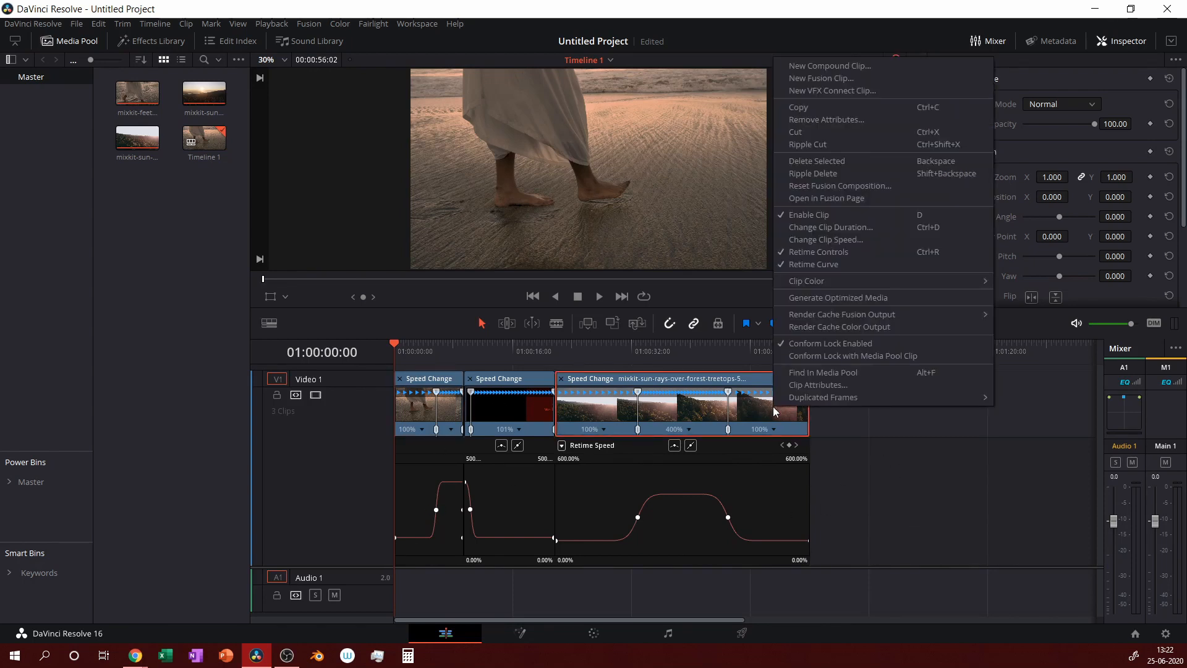
{"action": "left_click", "coordinate": [811, 264]}
{"action": "right_click", "coordinate": [507, 405]}
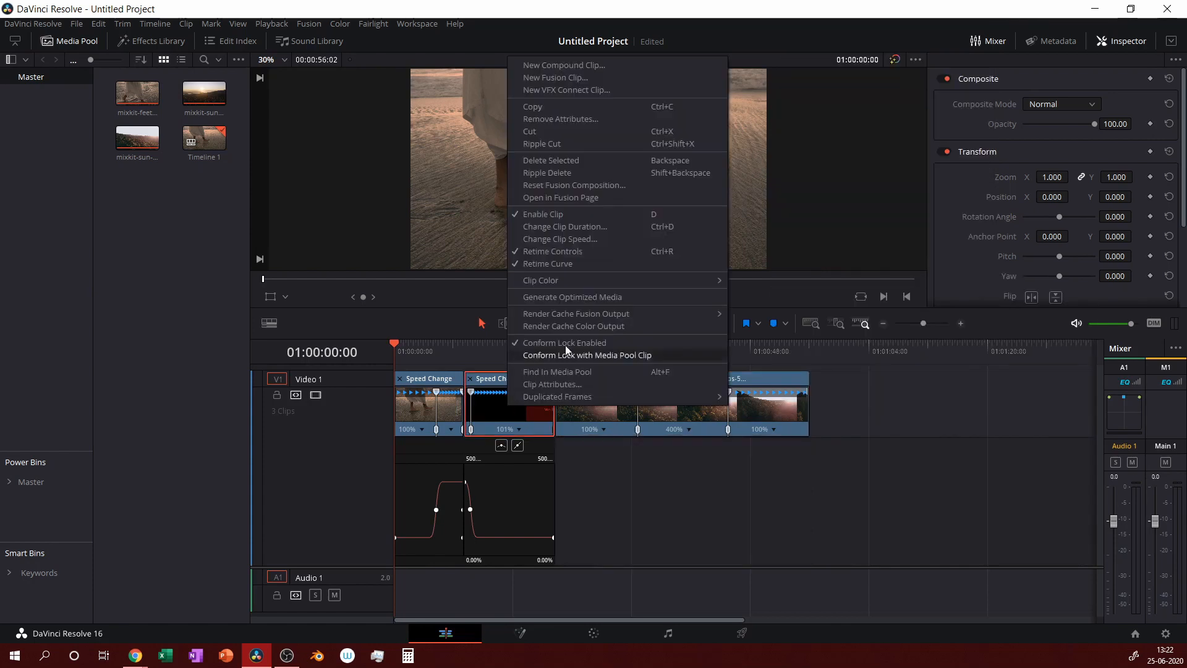
{"action": "left_click", "coordinate": [569, 263]}
{"action": "right_click", "coordinate": [411, 411]}
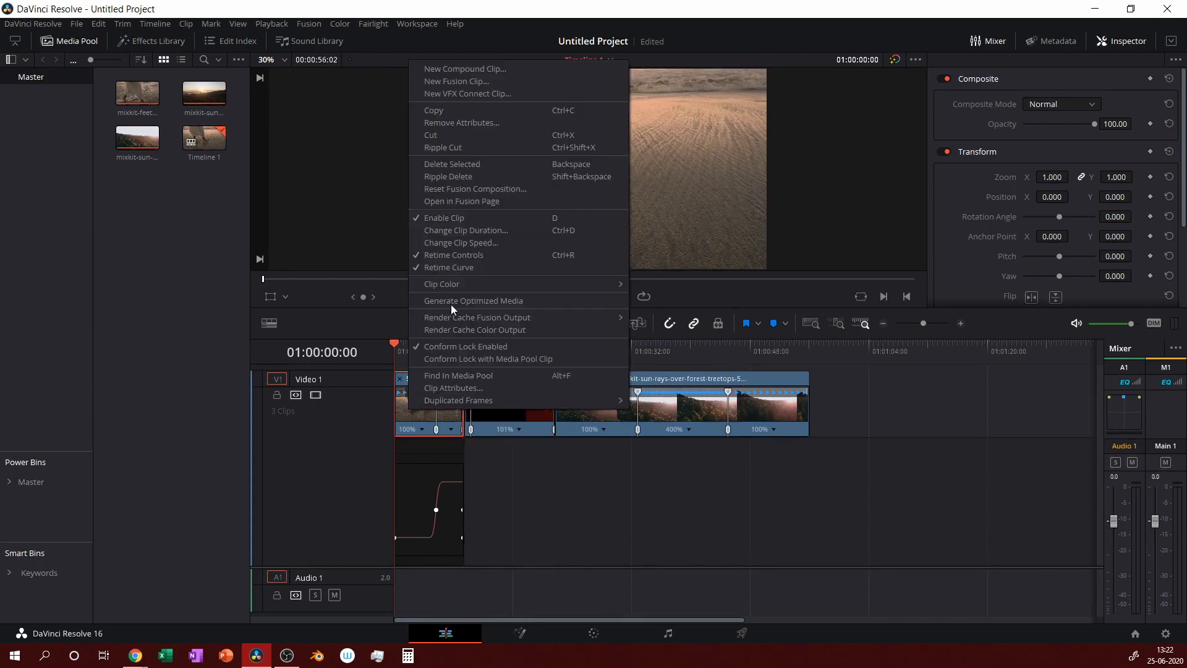
{"action": "left_click", "coordinate": [455, 269]}
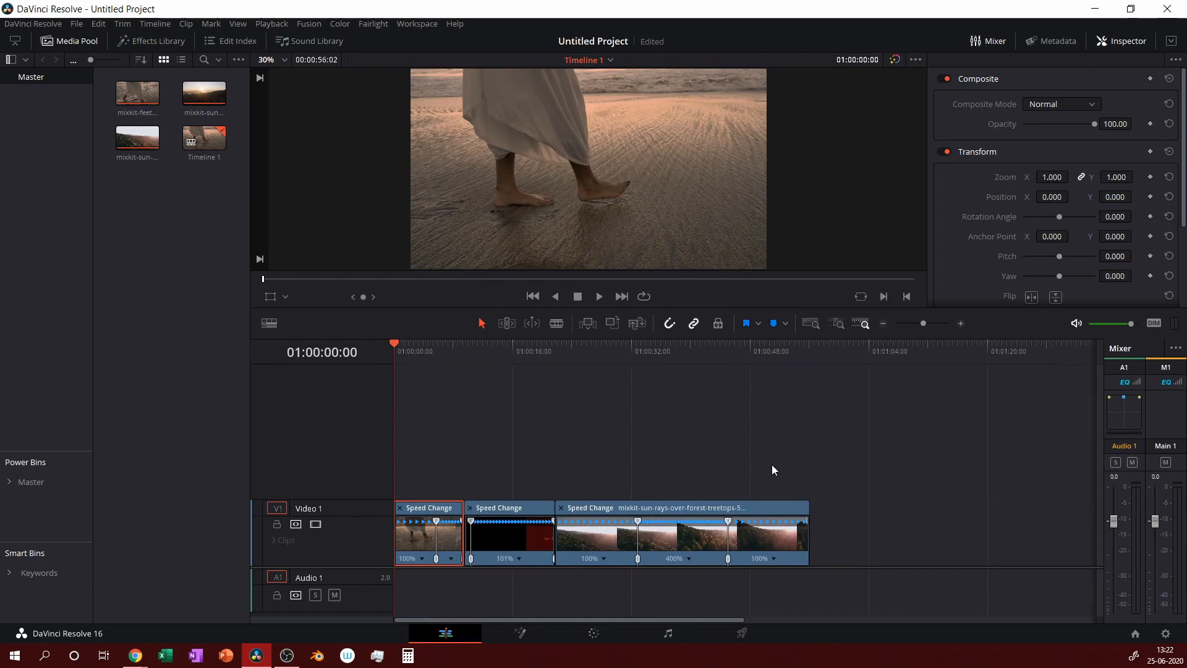
Play back the timeline, then zoom in on the end of the pine-forest sunset clip.
{"action": "key", "text": "space"}
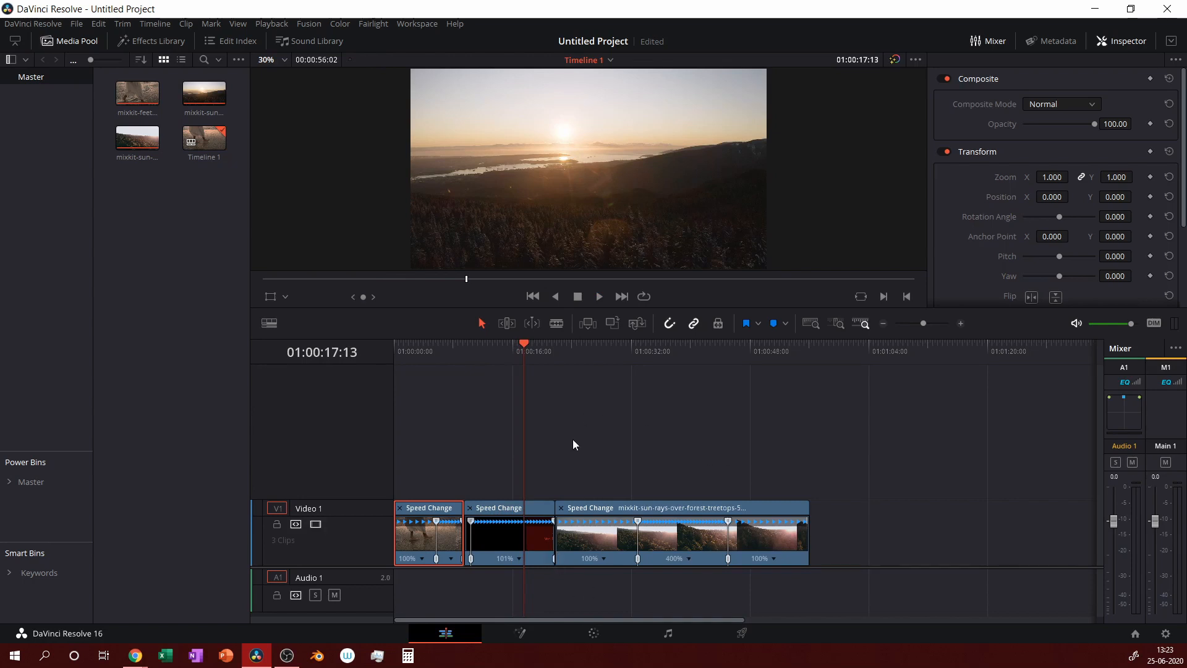
{"action": "scroll", "coordinate": [570, 444], "scroll_direction": "up", "scroll_amount": 4}
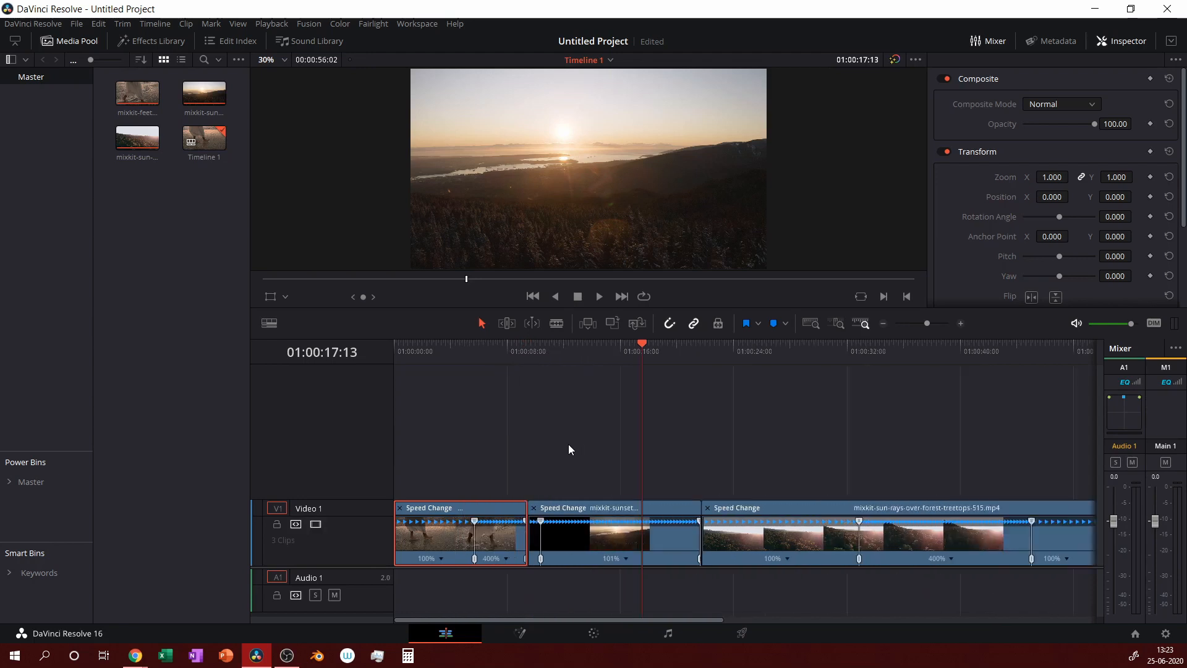
{"action": "scroll", "coordinate": [567, 445], "scroll_direction": "up", "scroll_amount": 5}
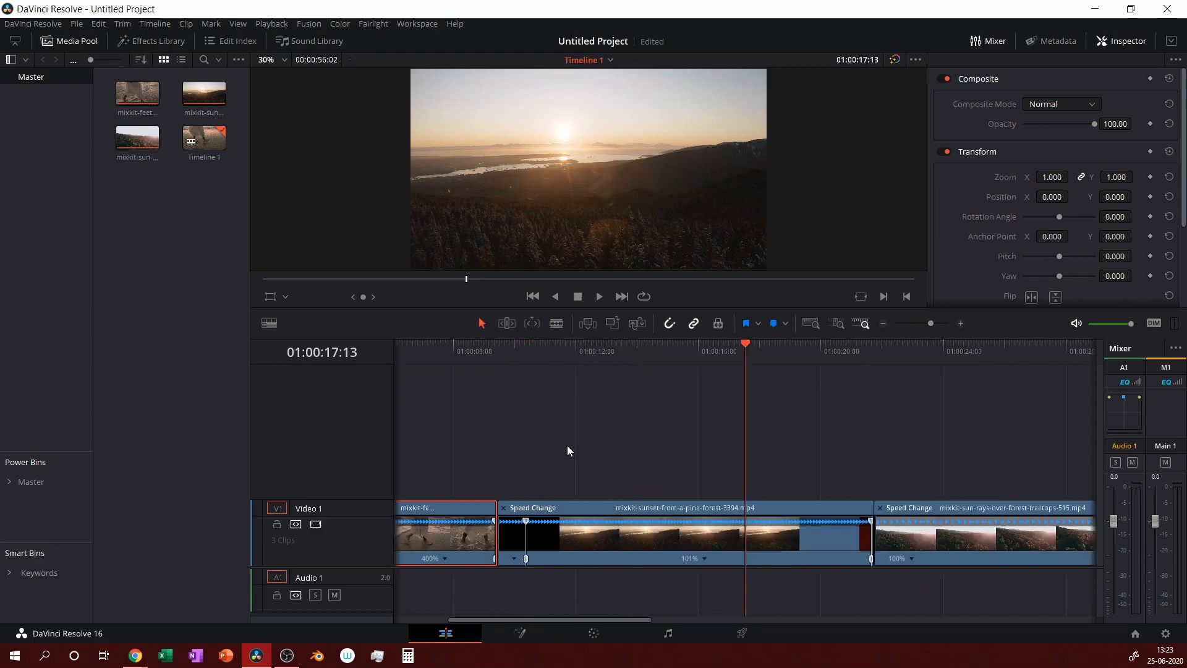
{"action": "scroll", "coordinate": [562, 455], "scroll_direction": "down", "scroll_amount": 1}
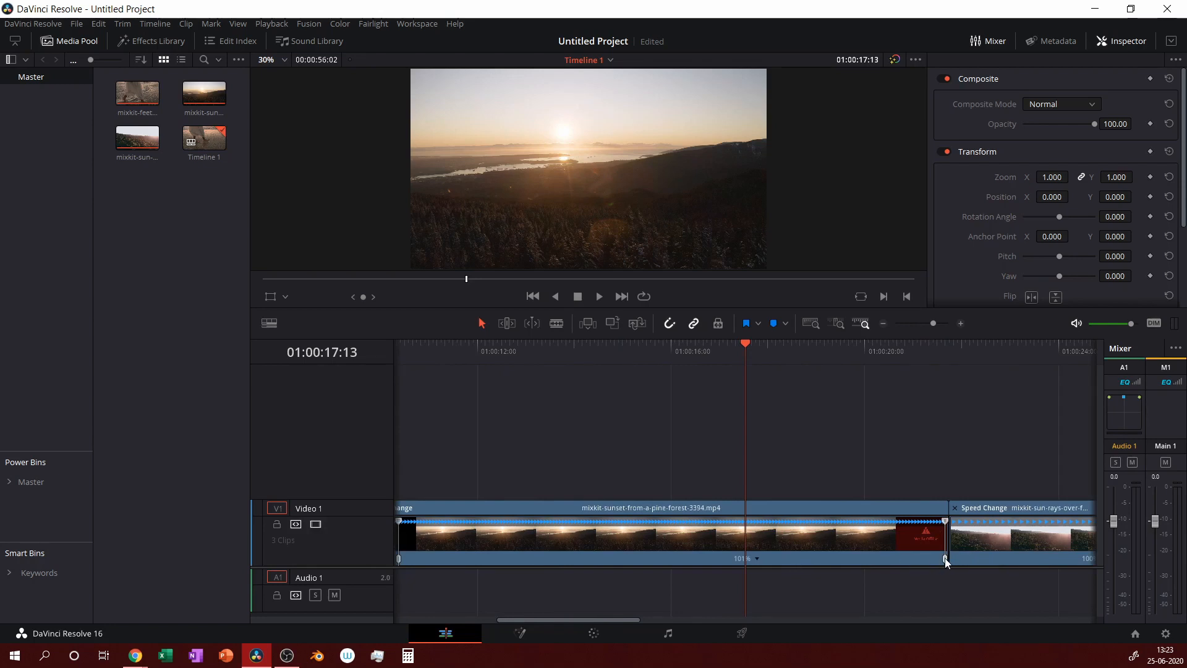
Zoom in on the sunset clip's end and park the playhead at 01:00:21:09.
{"action": "mouse_move", "coordinate": [941, 557]}
{"action": "left_mouse_down"}
{"action": "mouse_move", "coordinate": [924, 556]}
{"action": "mouse_move", "coordinate": [943, 565]}
{"action": "left_mouse_up"}
{"action": "left_click", "coordinate": [946, 524]}
{"action": "key", "text": "ctrl+equal"}
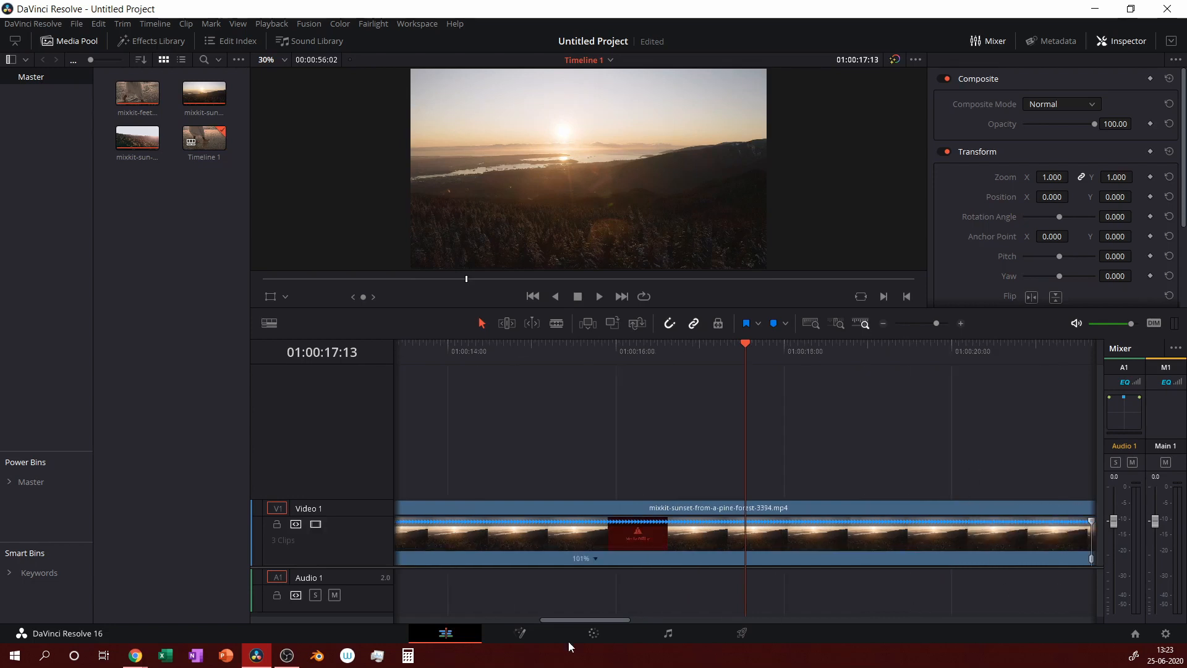
{"action": "left_click_drag", "start_coordinate": [582, 621], "coordinate": [626, 623]}
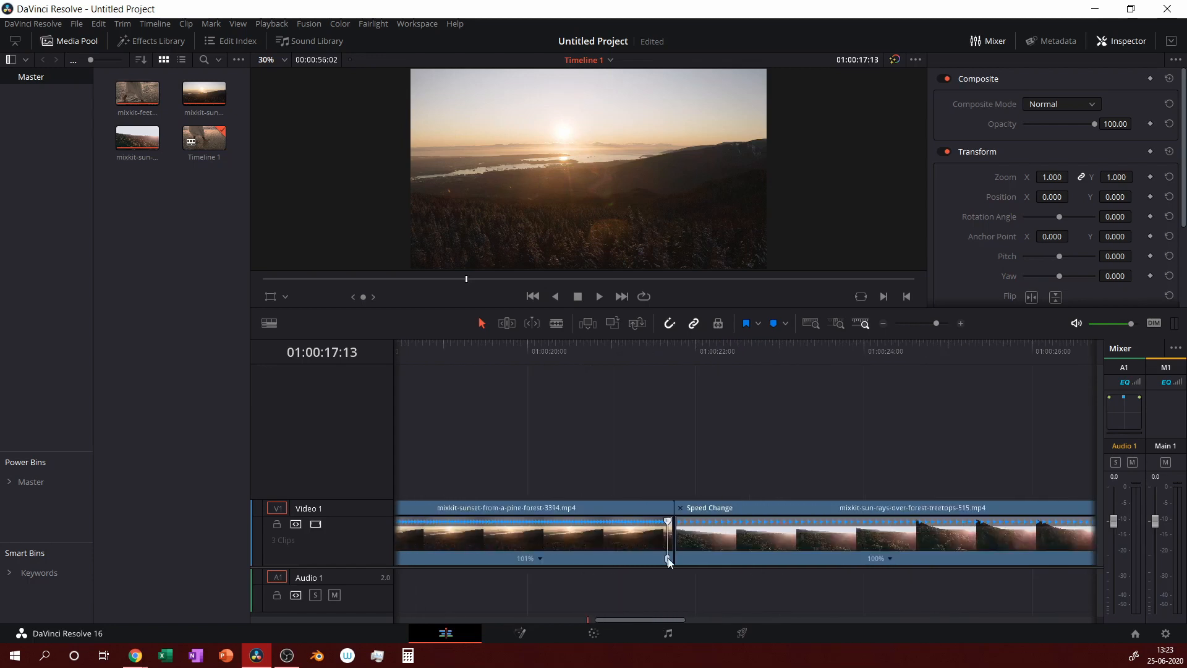
{"action": "left_click", "coordinate": [644, 376]}
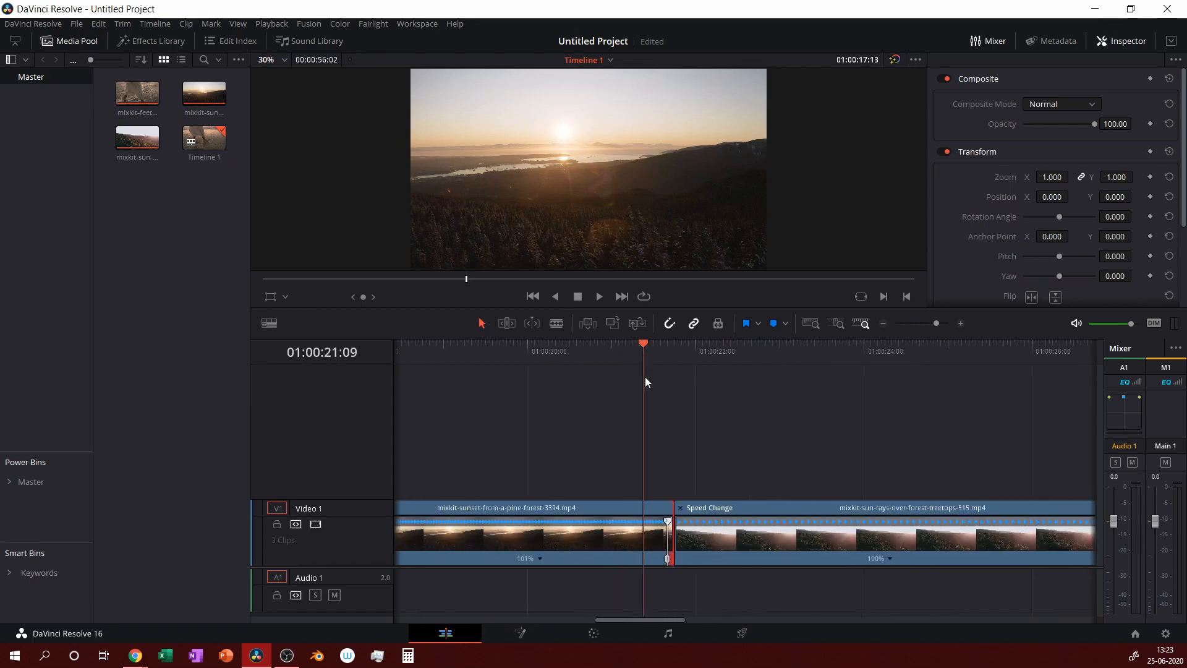
{"action": "left_click", "coordinate": [667, 524]}
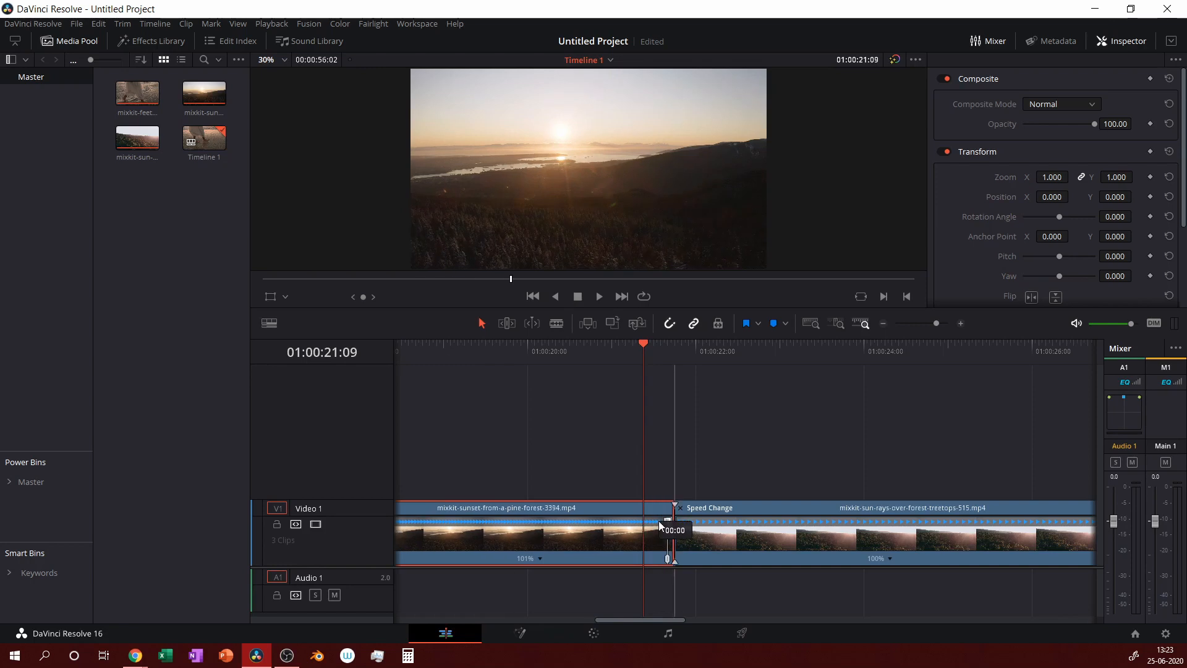
{"action": "scroll", "coordinate": [795, 419], "scroll_direction": "up", "scroll_amount": 10}
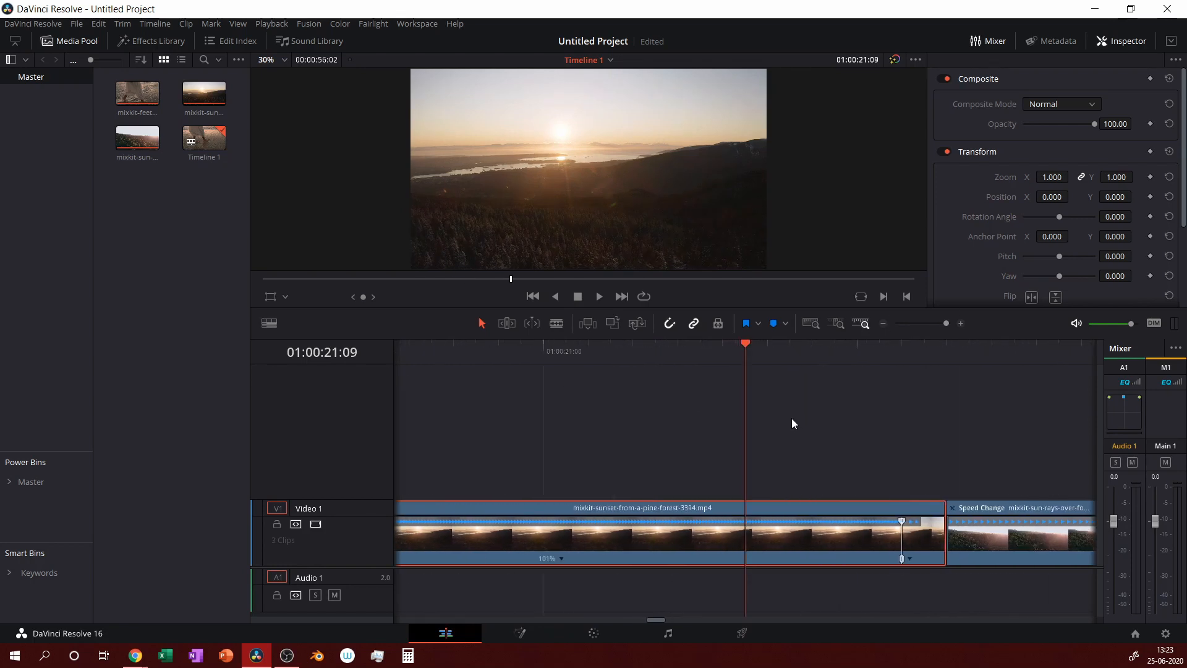
Drag the sunset clip's retime handle to speed it up to 133%.
{"action": "left_click_drag", "start_coordinate": [1004, 531], "coordinate": [675, 559]}
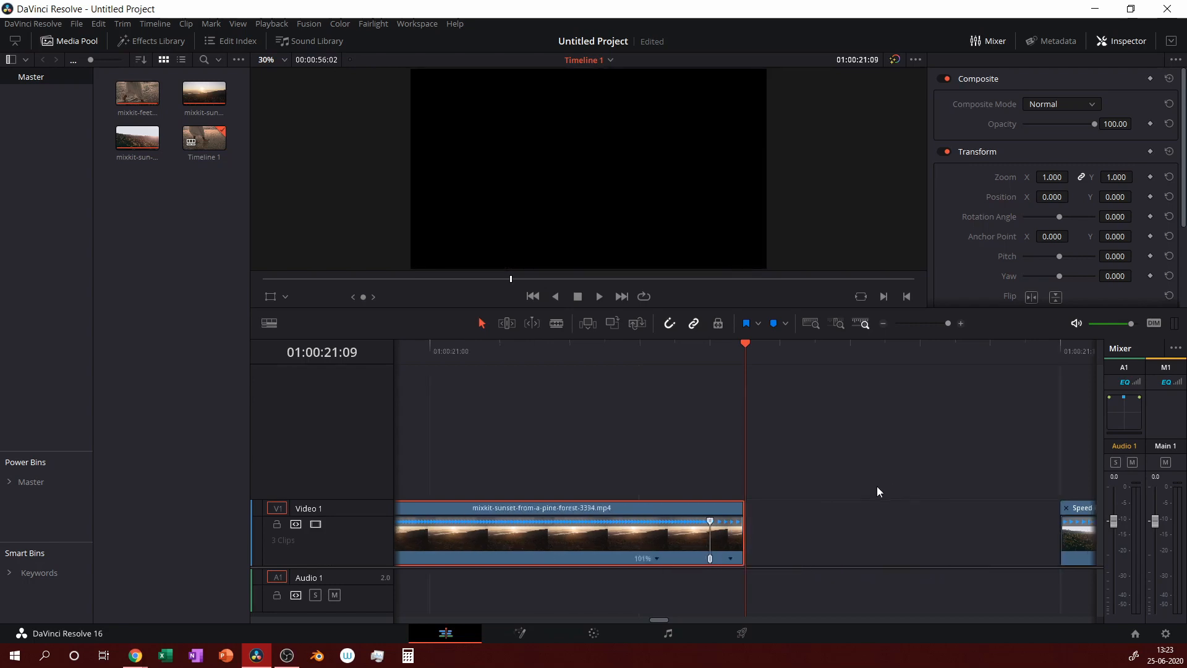
{"action": "left_click_drag", "start_coordinate": [947, 323], "coordinate": [927, 324]}
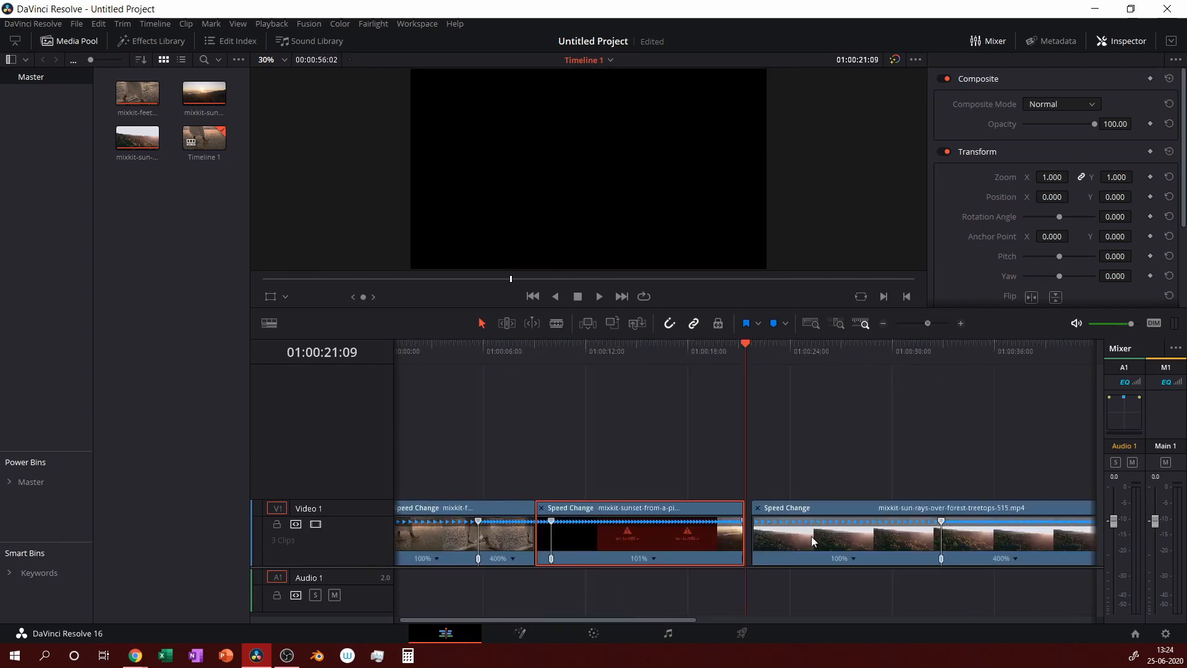
{"action": "left_click", "coordinate": [780, 516]}
{"action": "left_click_drag", "start_coordinate": [744, 523], "coordinate": [695, 525]}
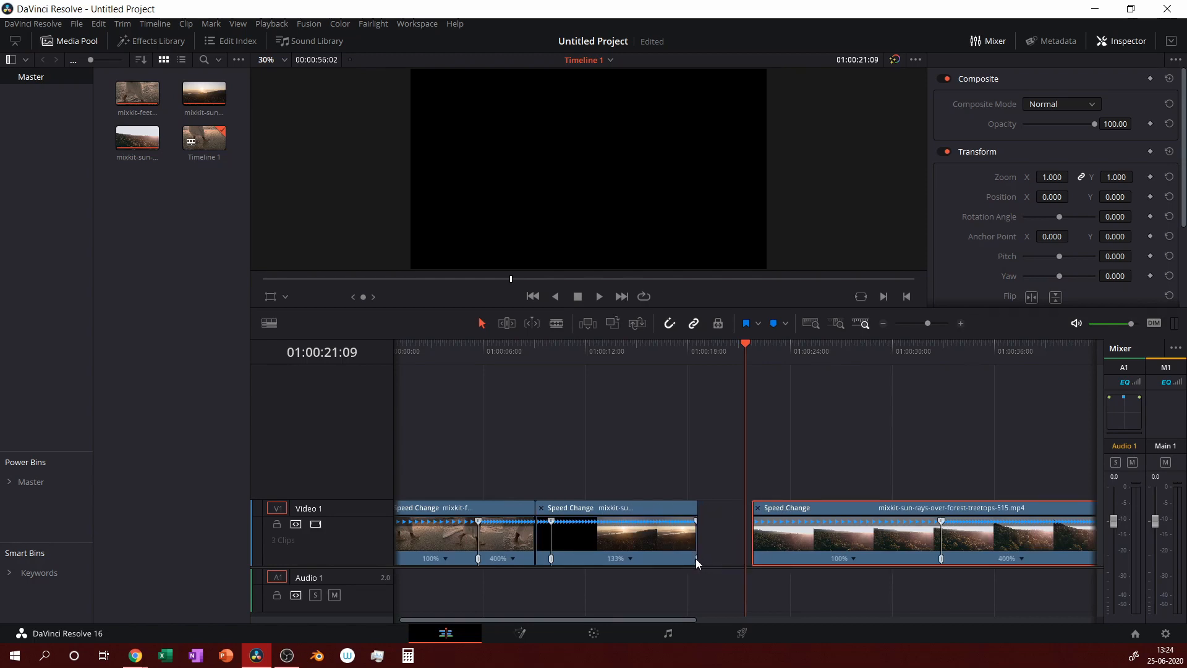
Drag the sunset clip's end point later so it meets the sun-rays clip.
{"action": "left_click", "coordinate": [696, 558]}
{"action": "left_click", "coordinate": [703, 555]}
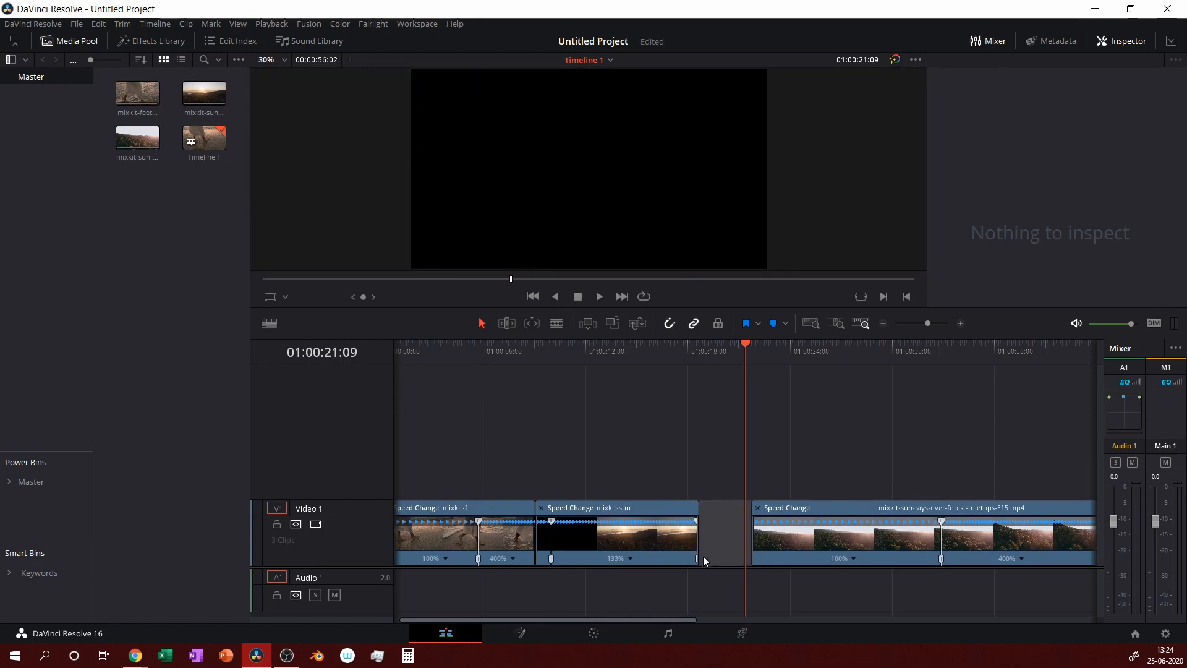
{"action": "left_click", "coordinate": [696, 558]}
{"action": "left_click", "coordinate": [728, 530]}
{"action": "left_click", "coordinate": [695, 558]}
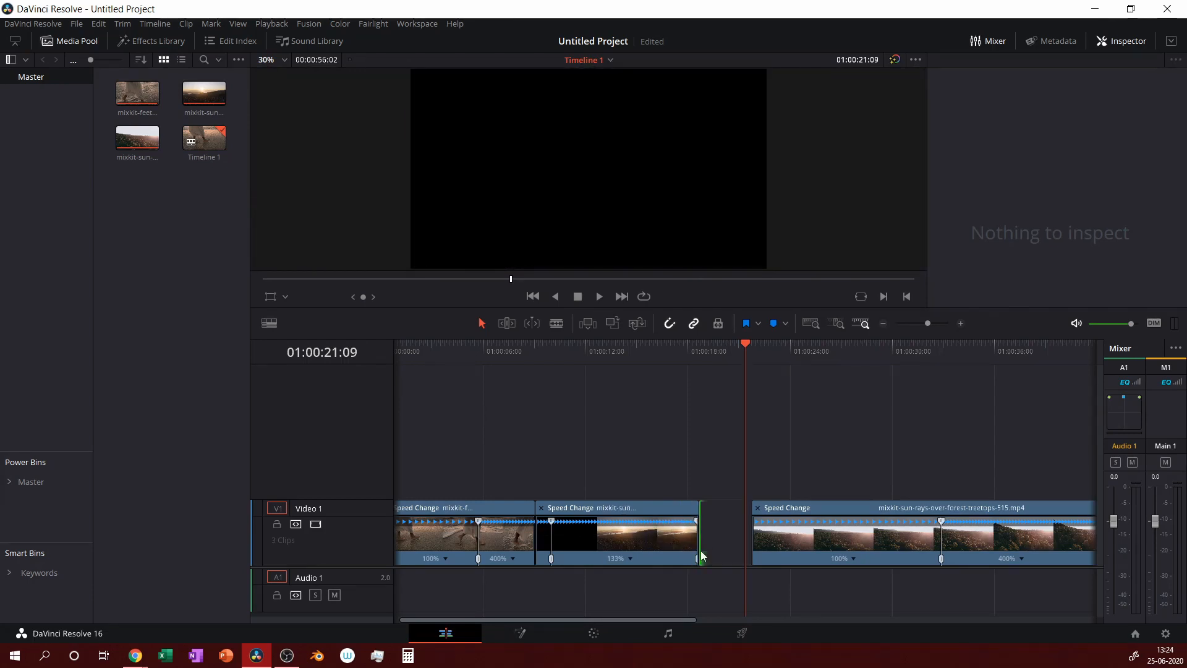
{"action": "scroll", "coordinate": [695, 550], "scroll_direction": "up", "scroll_amount": 6}
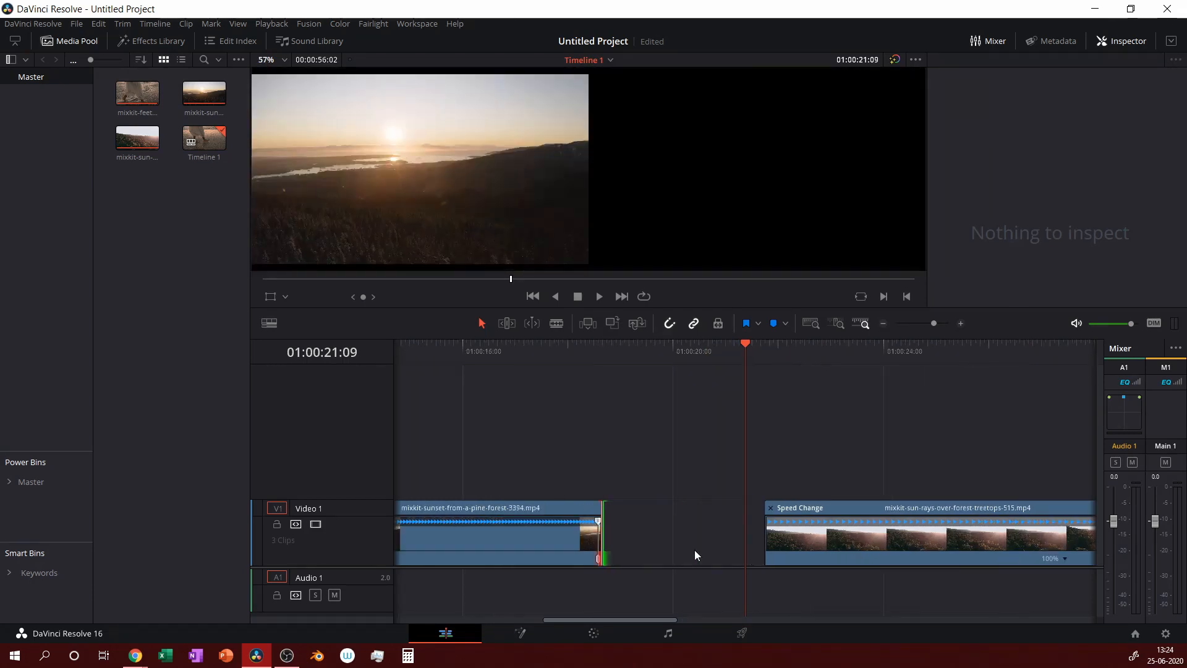
{"action": "scroll", "coordinate": [474, 576], "scroll_direction": "down", "scroll_amount": 3}
{"action": "key", "text": "Up"}
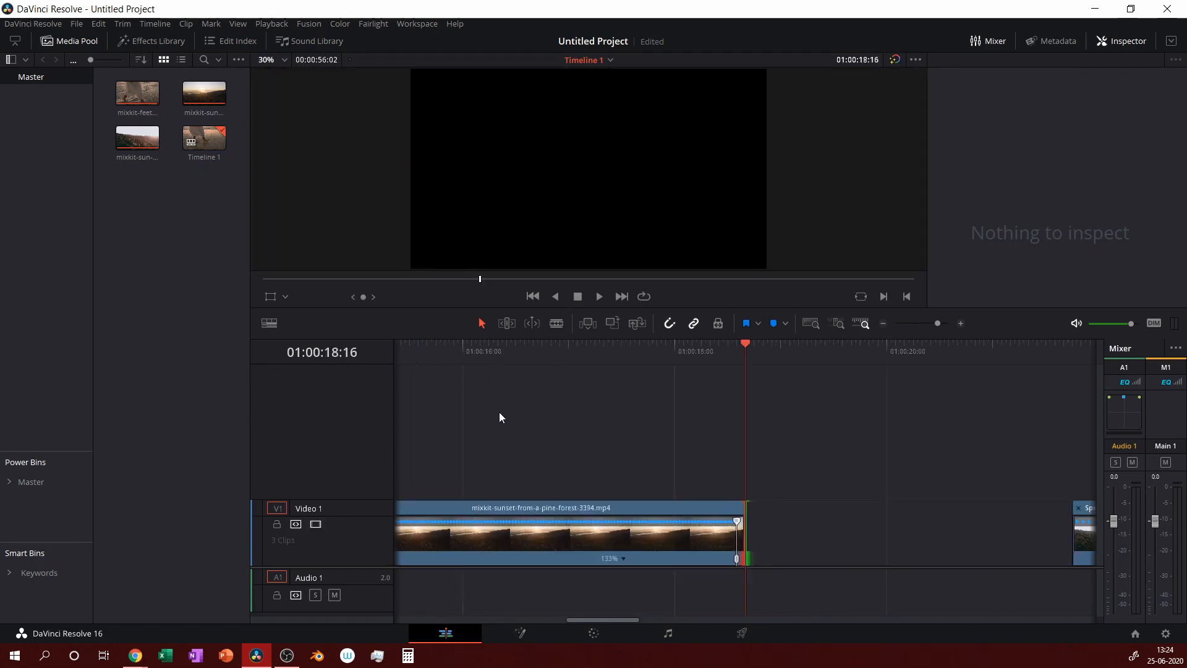
{"action": "left_click_drag", "start_coordinate": [736, 559], "coordinate": [1038, 525]}
Extend the beach clip's end and slide the sunset and sun-rays clips left to close gaps.
{"action": "scroll", "coordinate": [885, 436], "scroll_direction": "down", "scroll_amount": 5}
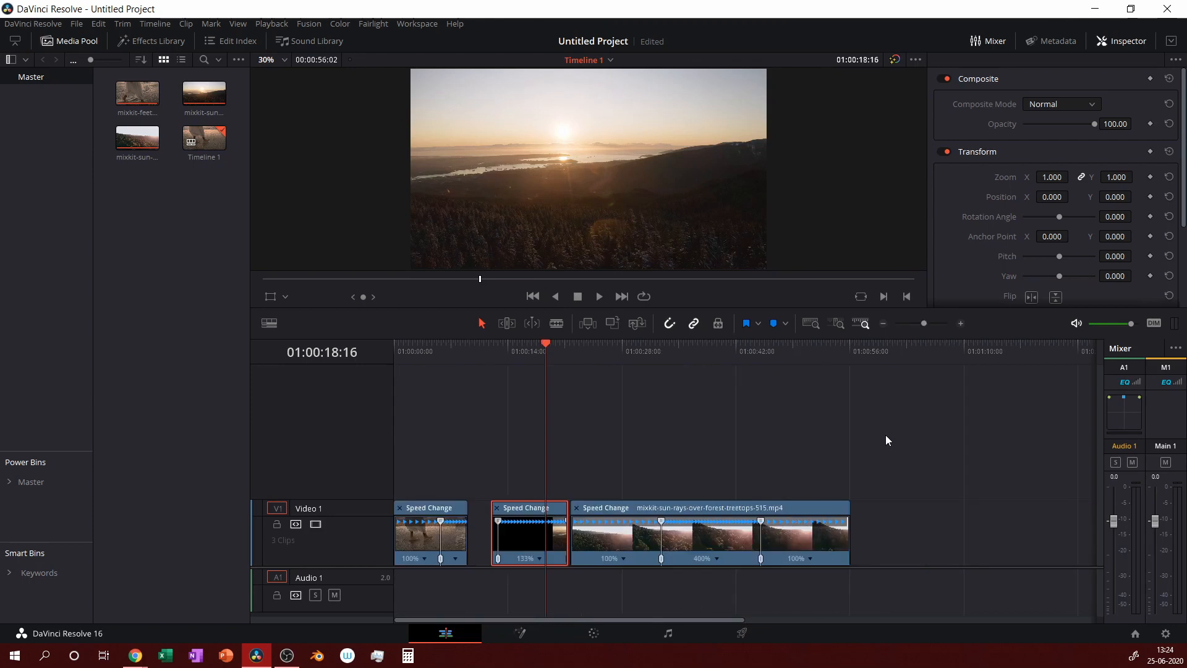
{"action": "left_click", "coordinate": [479, 534]}
{"action": "left_click_drag", "start_coordinate": [480, 533], "coordinate": [641, 540]}
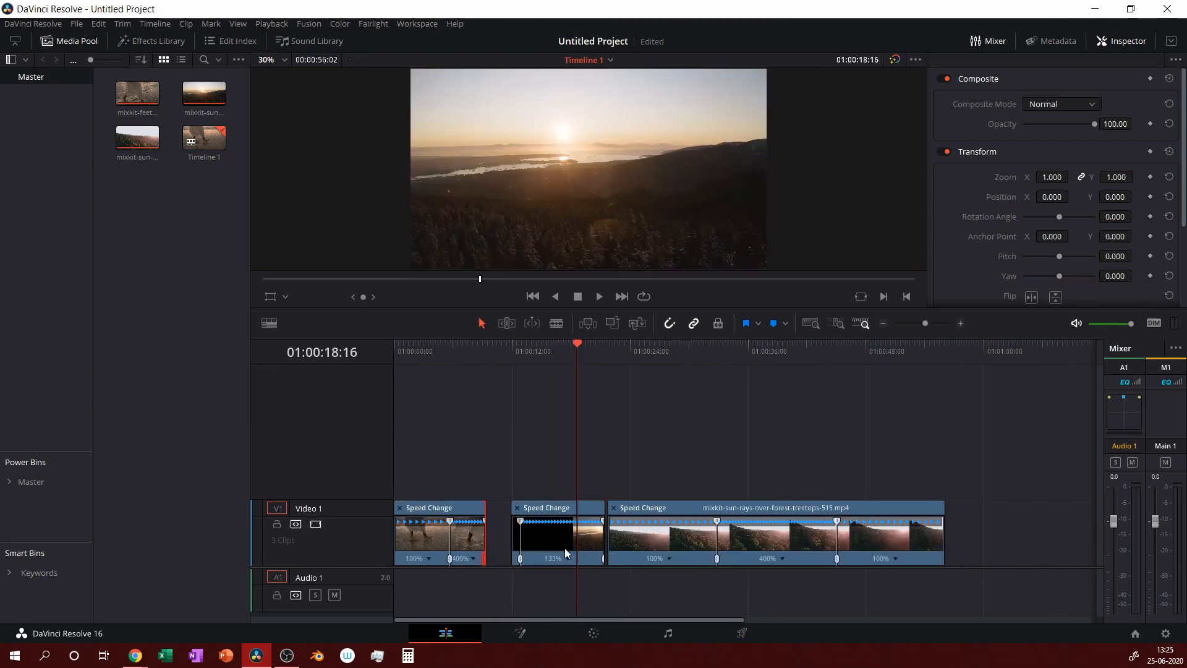
{"action": "left_click", "coordinate": [602, 558]}
{"action": "left_click_drag", "start_coordinate": [549, 510], "coordinate": [523, 508]}
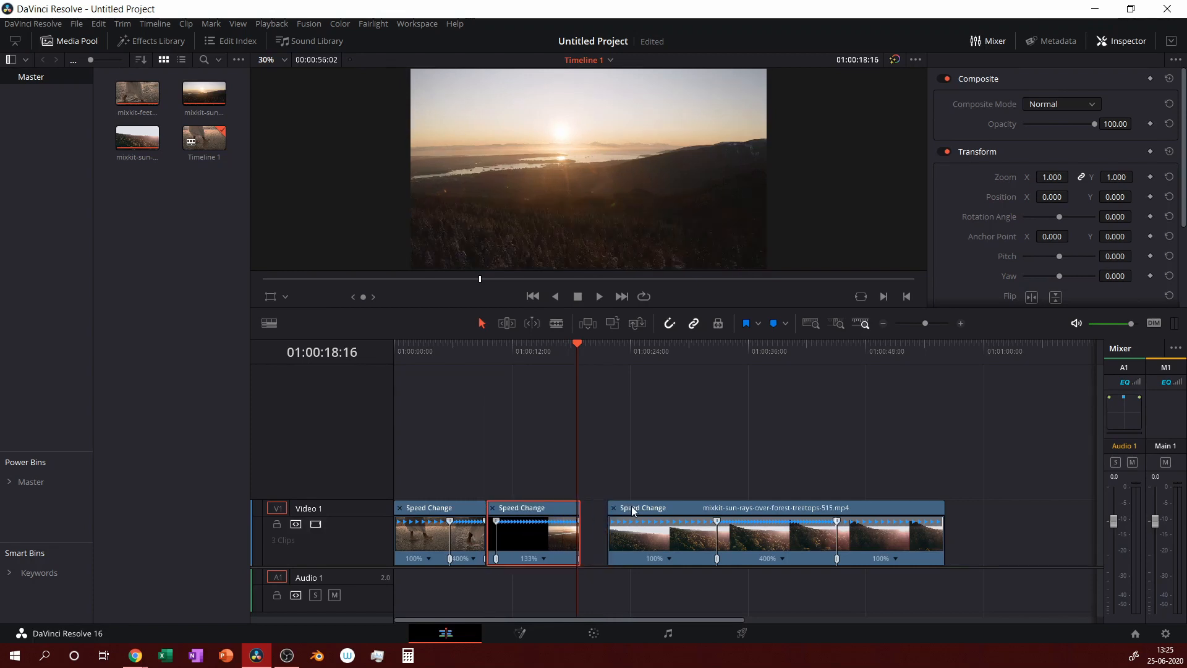
{"action": "left_click_drag", "start_coordinate": [631, 506], "coordinate": [610, 513]}
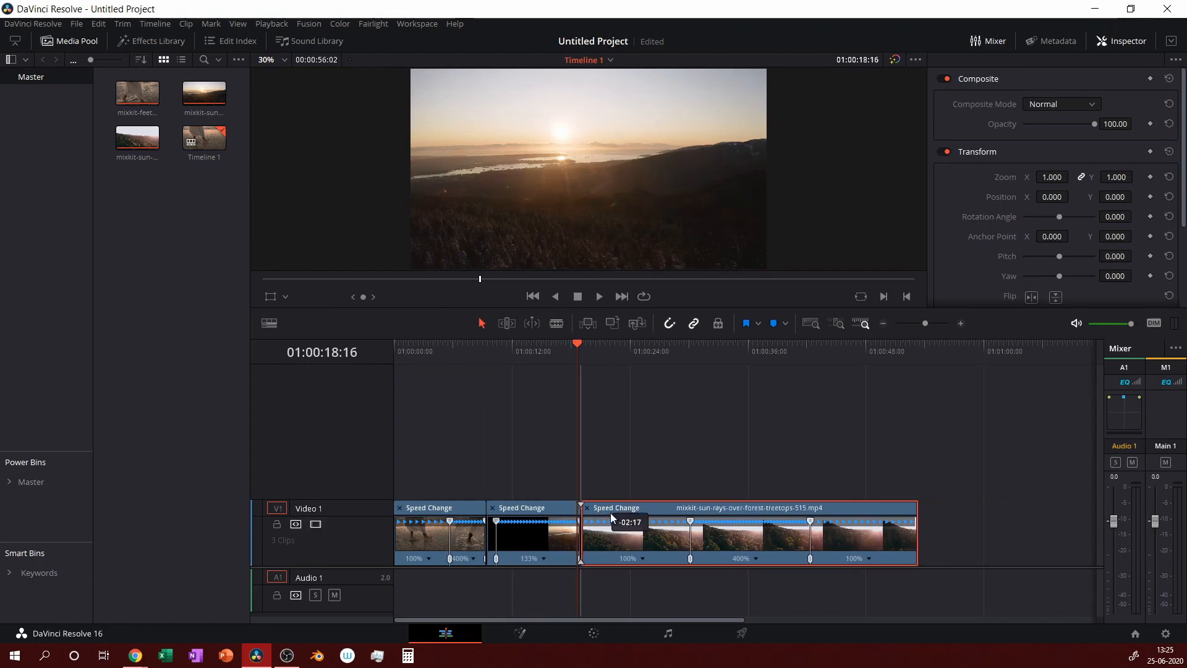
Change the sunset clip's speed to 400%.
{"action": "right_click", "coordinate": [544, 558]}
{"action": "mouse_move", "coordinate": [619, 563]}
{"action": "left_click", "coordinate": [665, 638]}
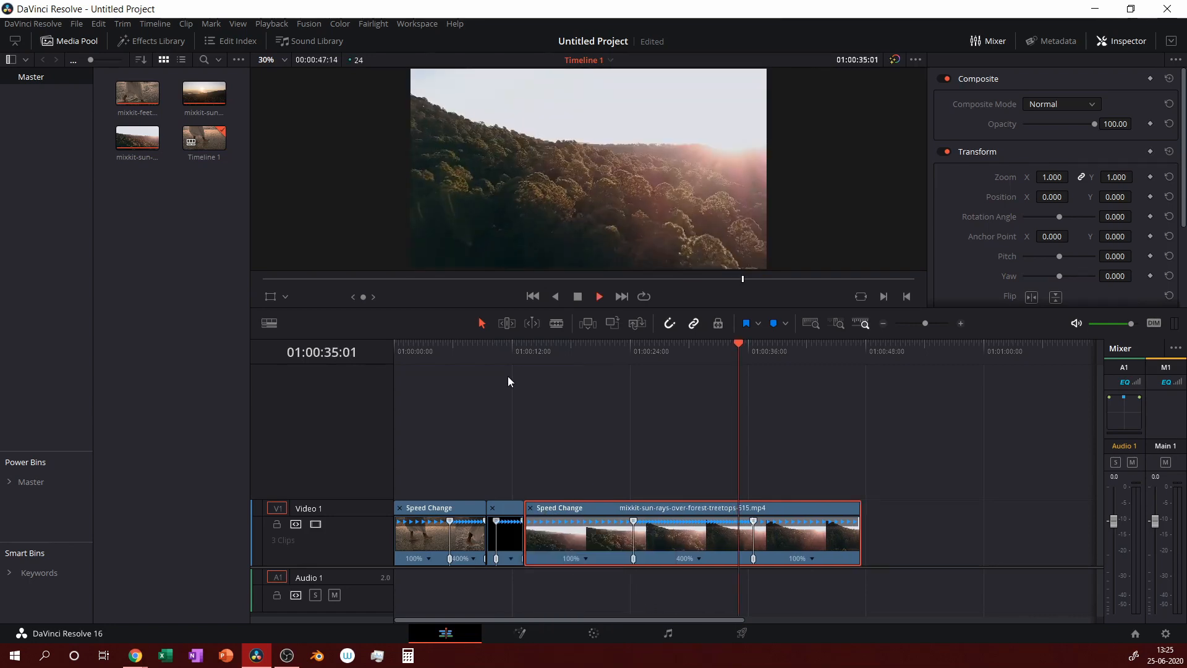
Play the three back-to-back clips, then replay the speed-ramped section from just before the ramp.
{"action": "key", "text": "space"}
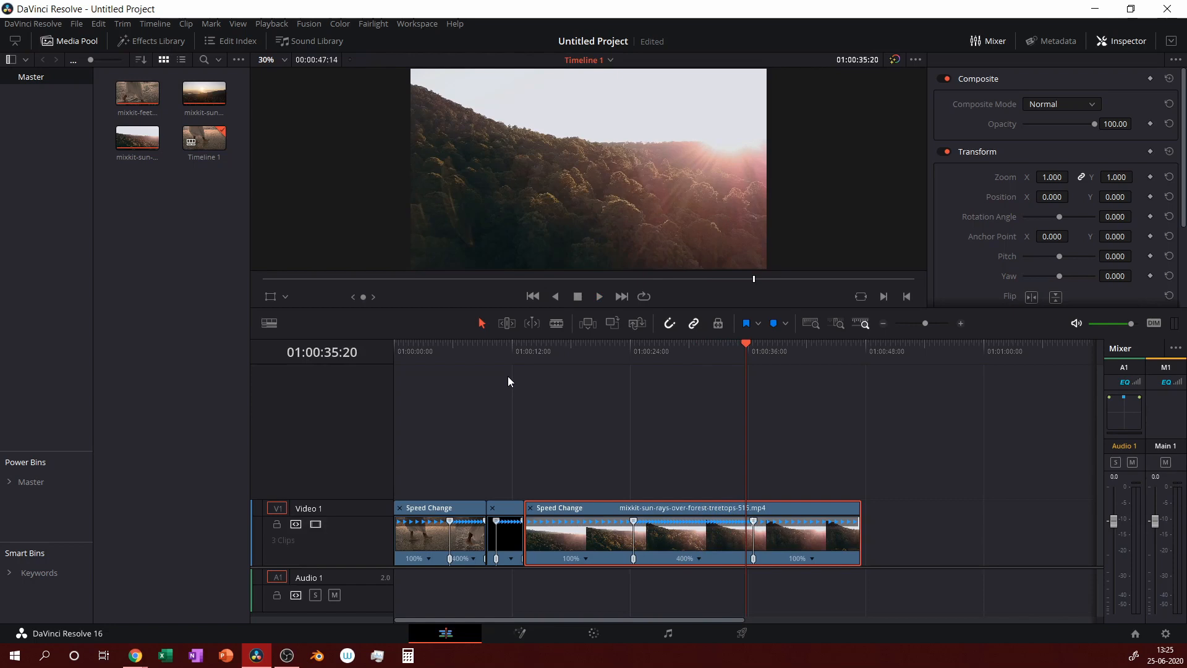
{"action": "key", "text": "space"}
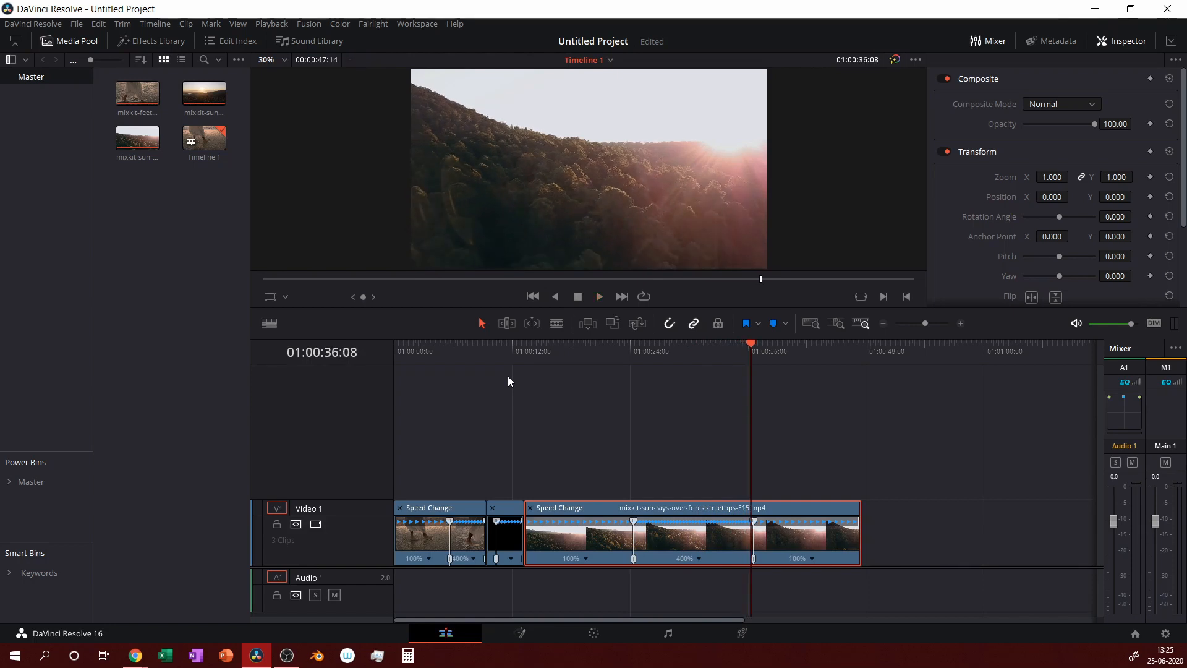
{"action": "key", "text": "space"}
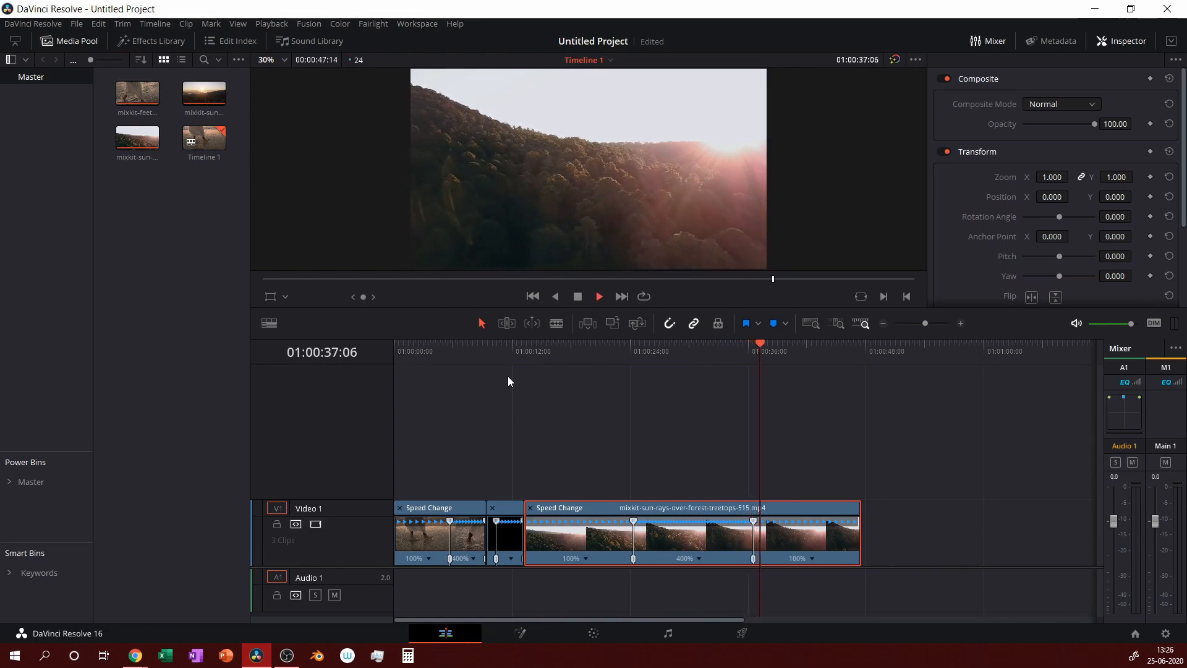
{"action": "key", "text": "space"}
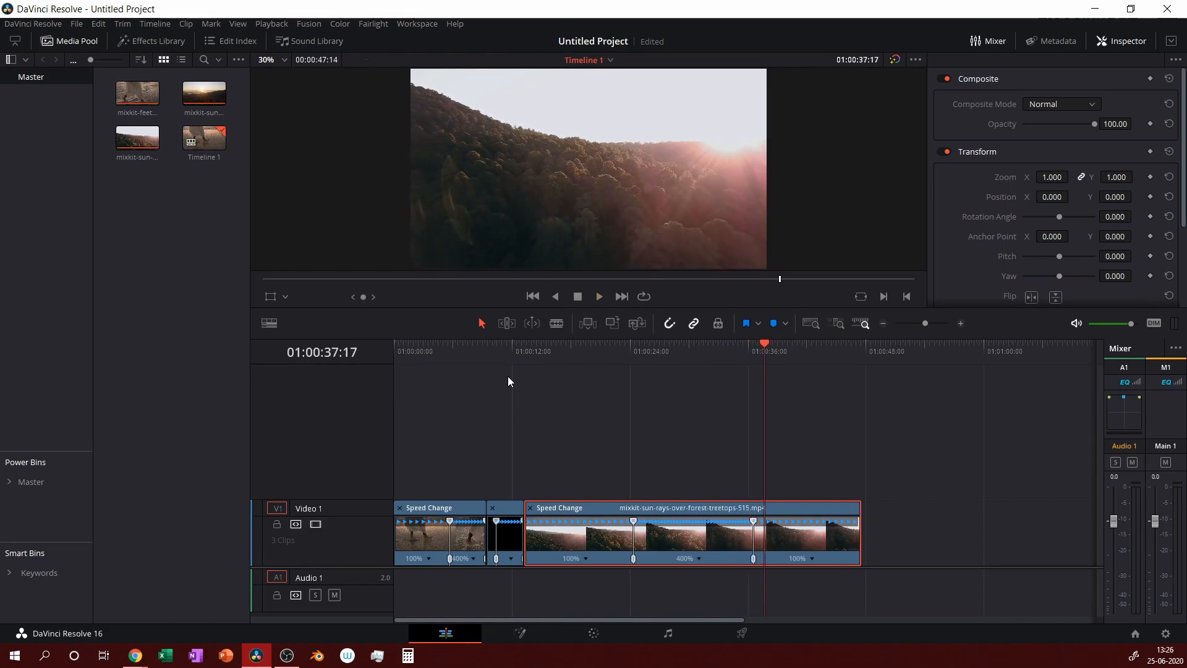
{"action": "left_click", "coordinate": [676, 353]}
{"action": "key", "text": "space"}
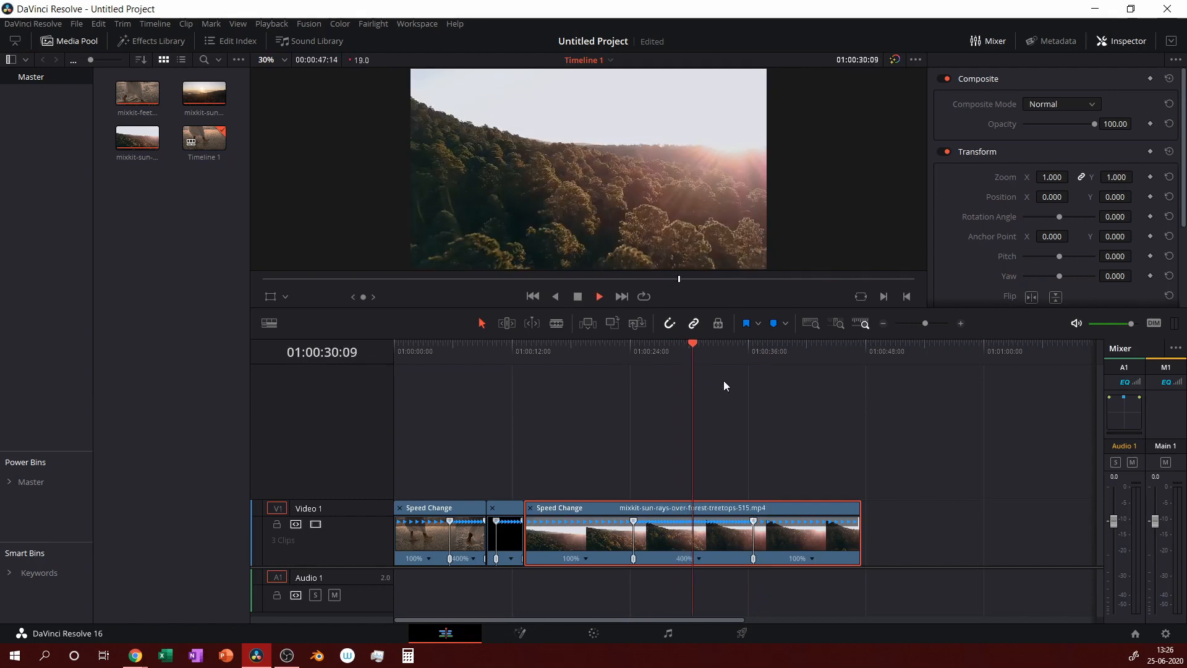
{"action": "key", "text": "space"}
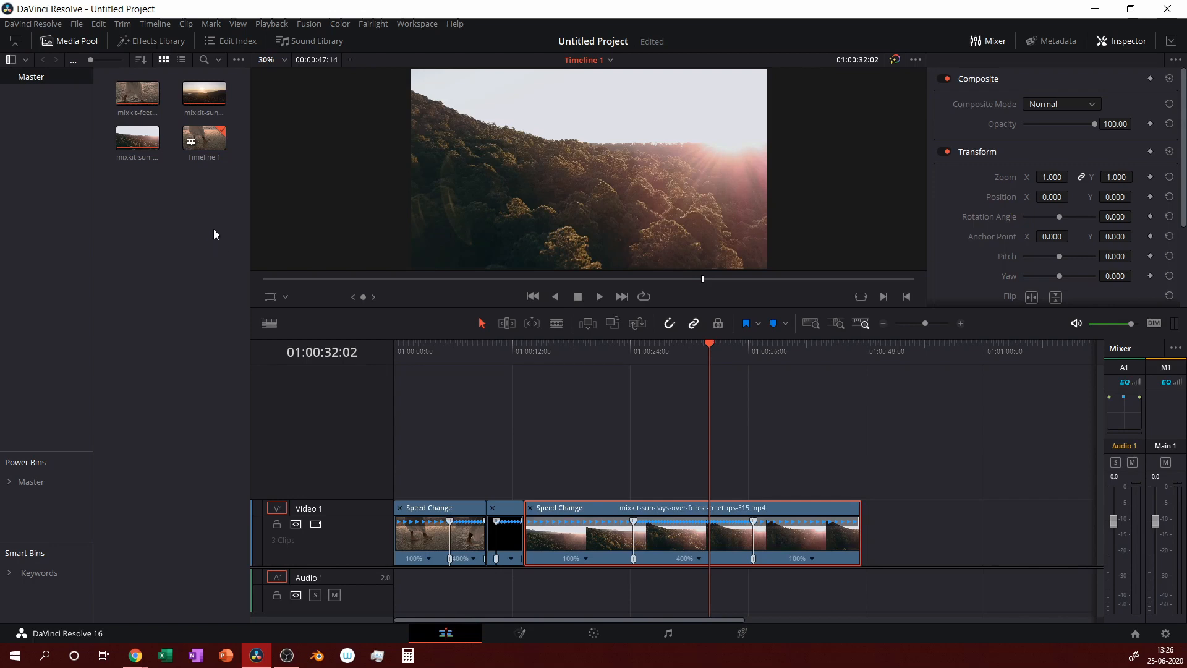
Drag Directional Blur onto the beach, sunset and sun-rays clips, then return the playhead to the start.
{"action": "left_click", "coordinate": [171, 45]}
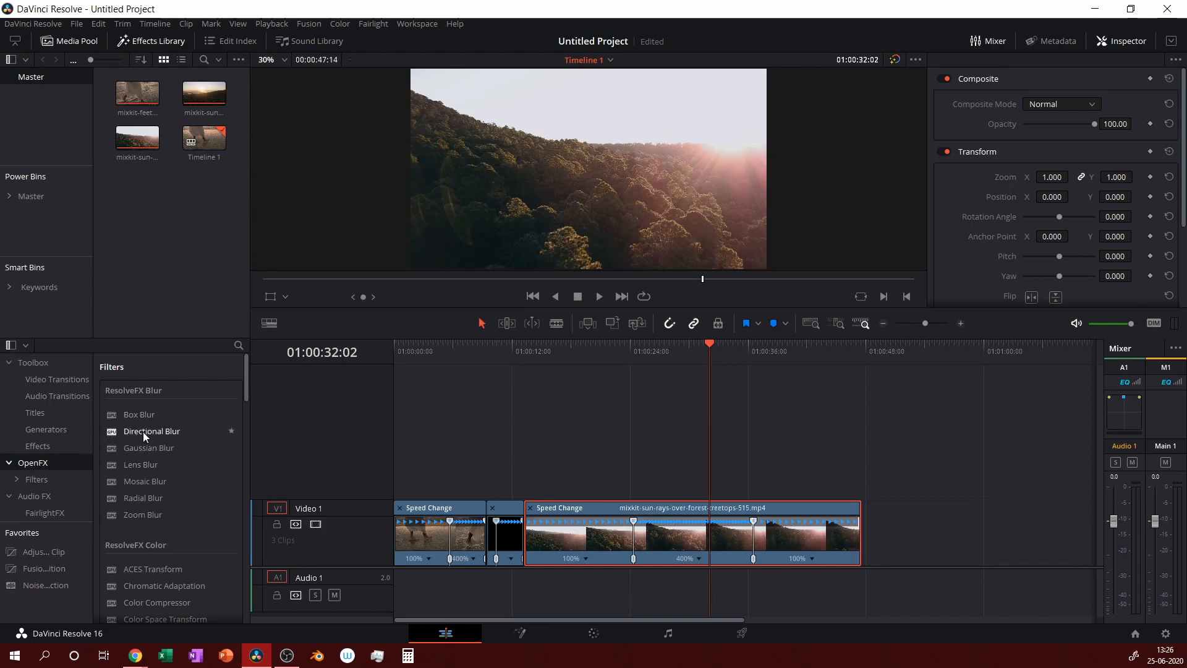
{"action": "left_click_drag", "start_coordinate": [161, 432], "coordinate": [471, 539]}
{"action": "left_click_drag", "start_coordinate": [164, 432], "coordinate": [501, 538]}
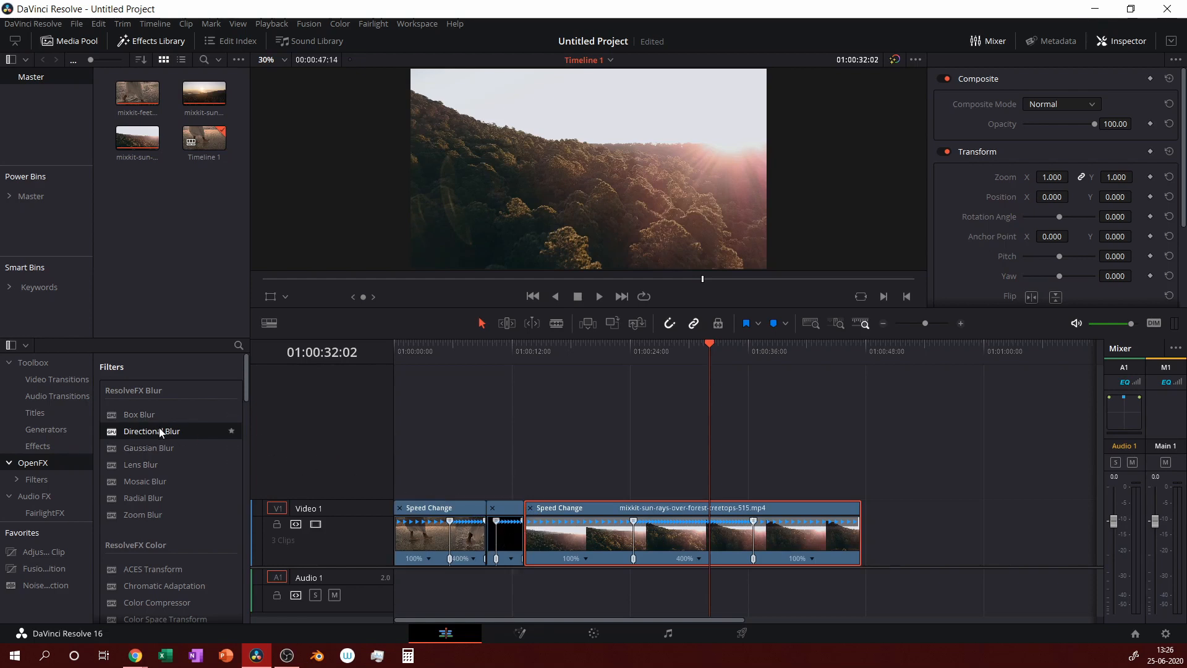
{"action": "left_click_drag", "start_coordinate": [164, 431], "coordinate": [602, 537]}
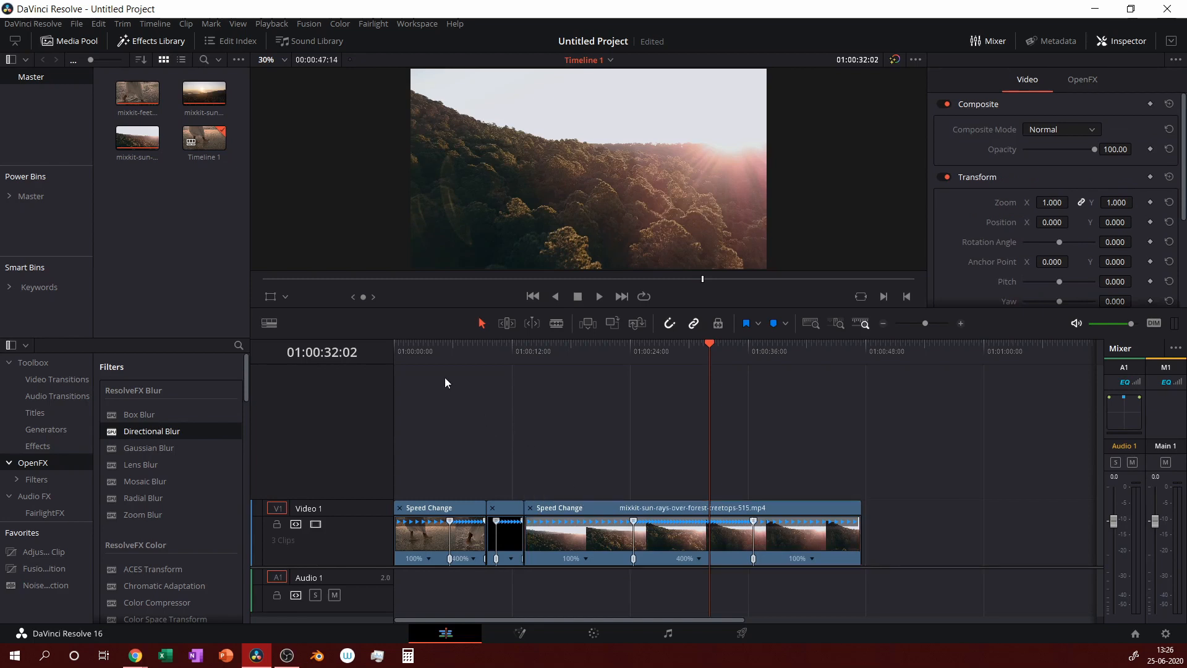
{"action": "left_click_drag", "start_coordinate": [411, 351], "coordinate": [384, 353]}
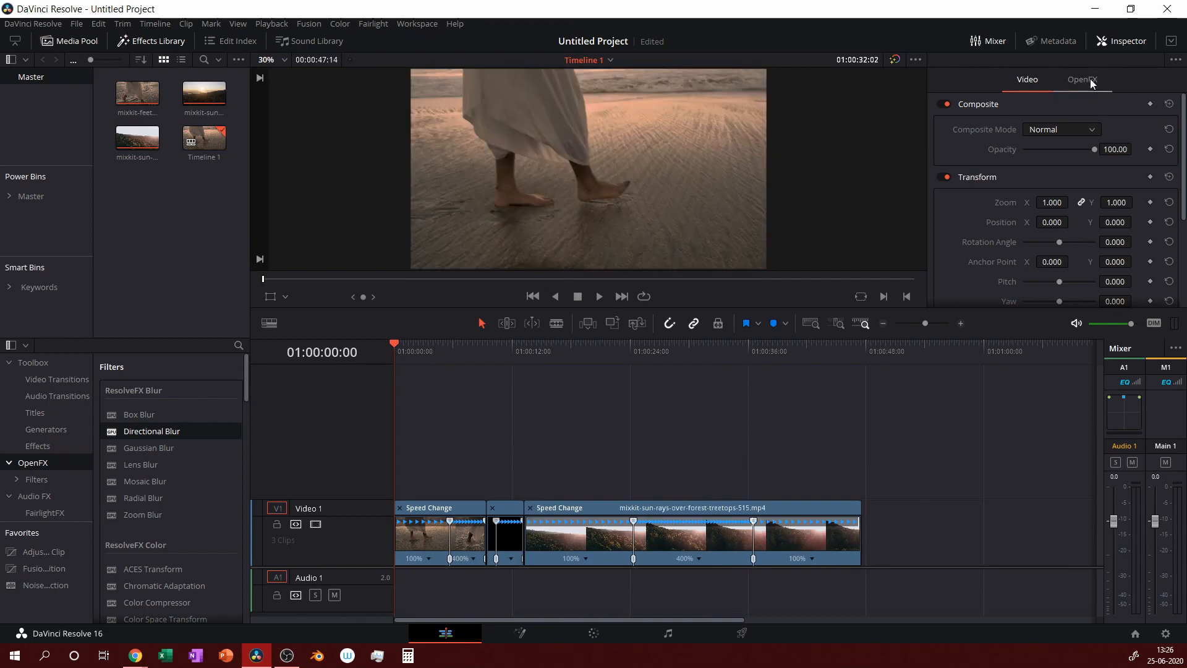
Show the Directional Blur settings in the Inspector's OpenFX tab.
{"action": "left_click", "coordinate": [1120, 42]}
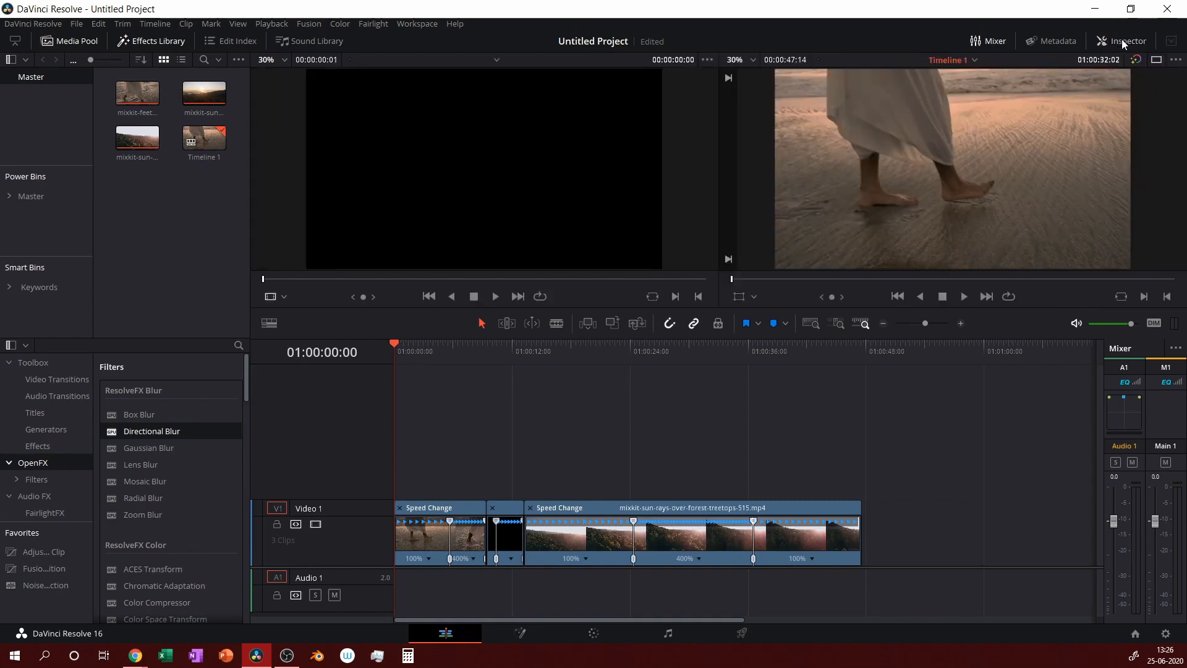
{"action": "left_click", "coordinate": [1122, 39]}
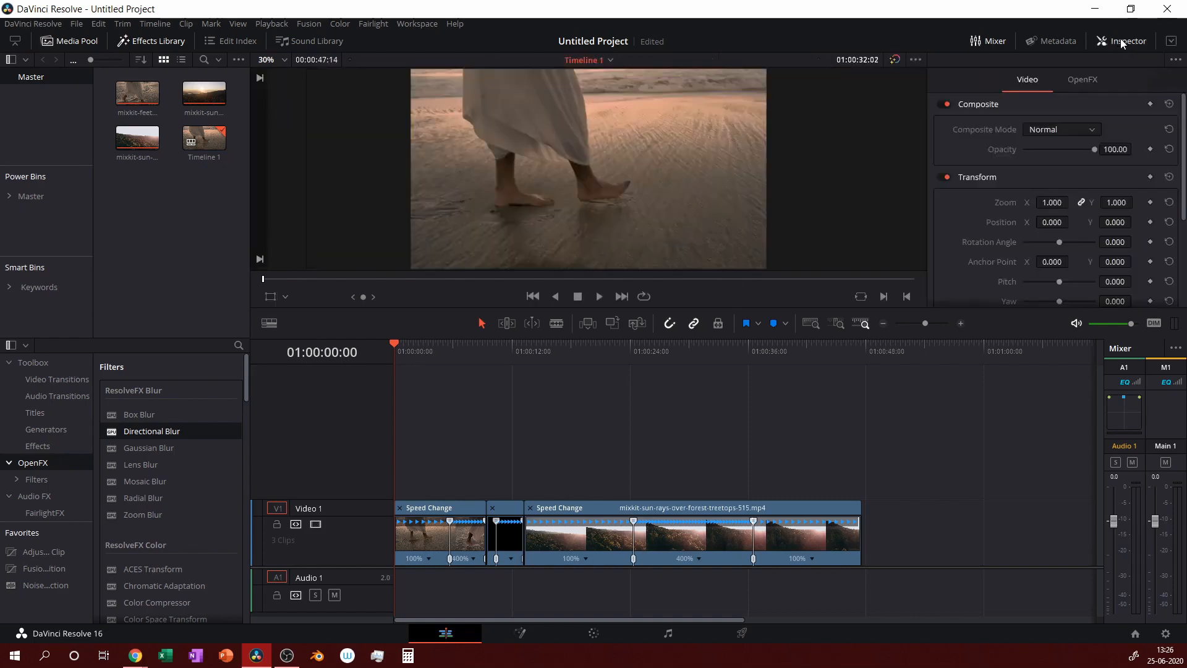
{"action": "left_click", "coordinate": [1094, 73]}
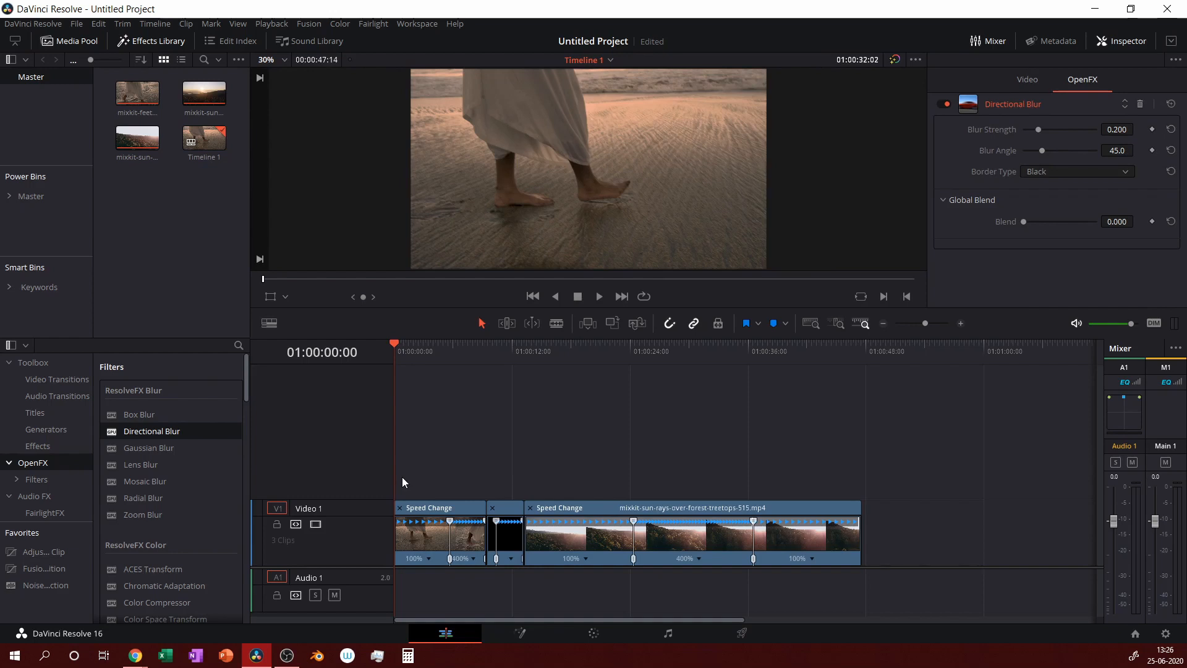
Zoom the timeline in on the beach clip and park the playhead where its 400% ramp begins.
{"action": "key", "text": "ctrl+="}
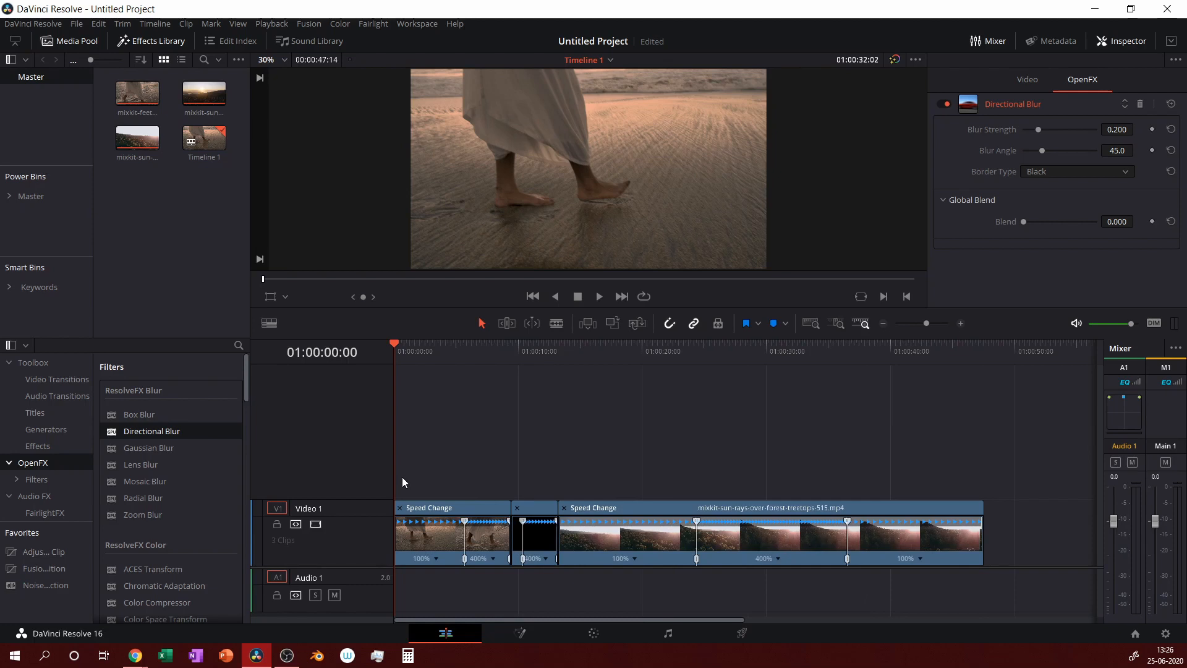
{"action": "key", "text": "ctrl+="}
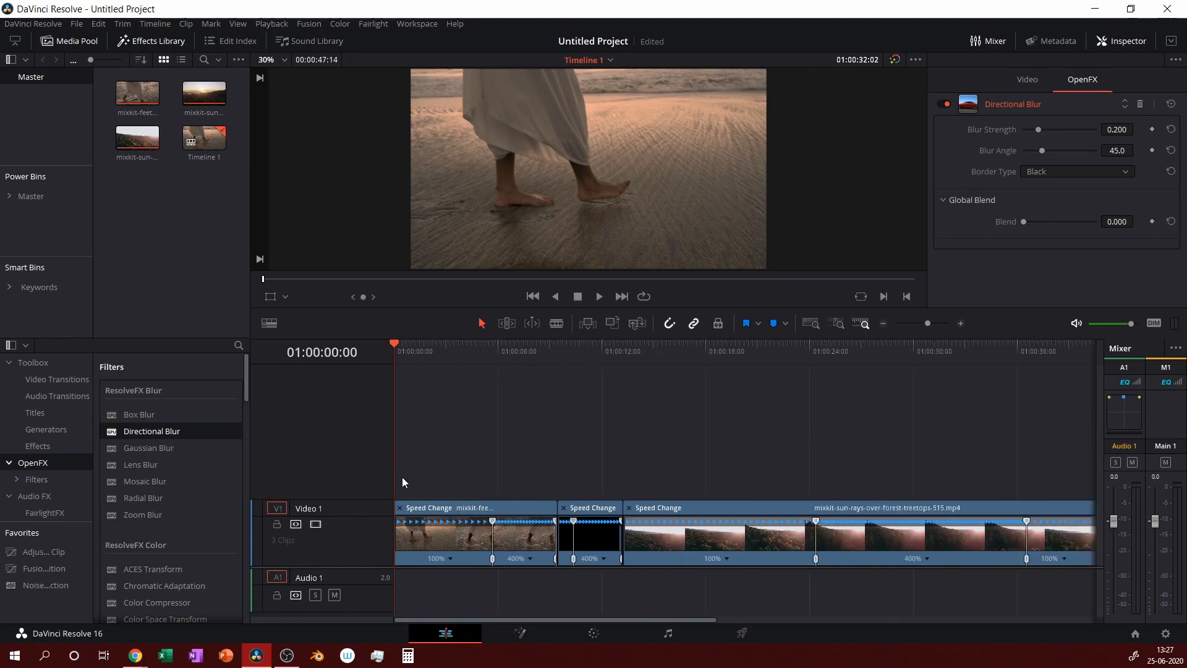
{"action": "key", "text": "ctrl+="}
{"action": "key", "text": "ctrl+="}
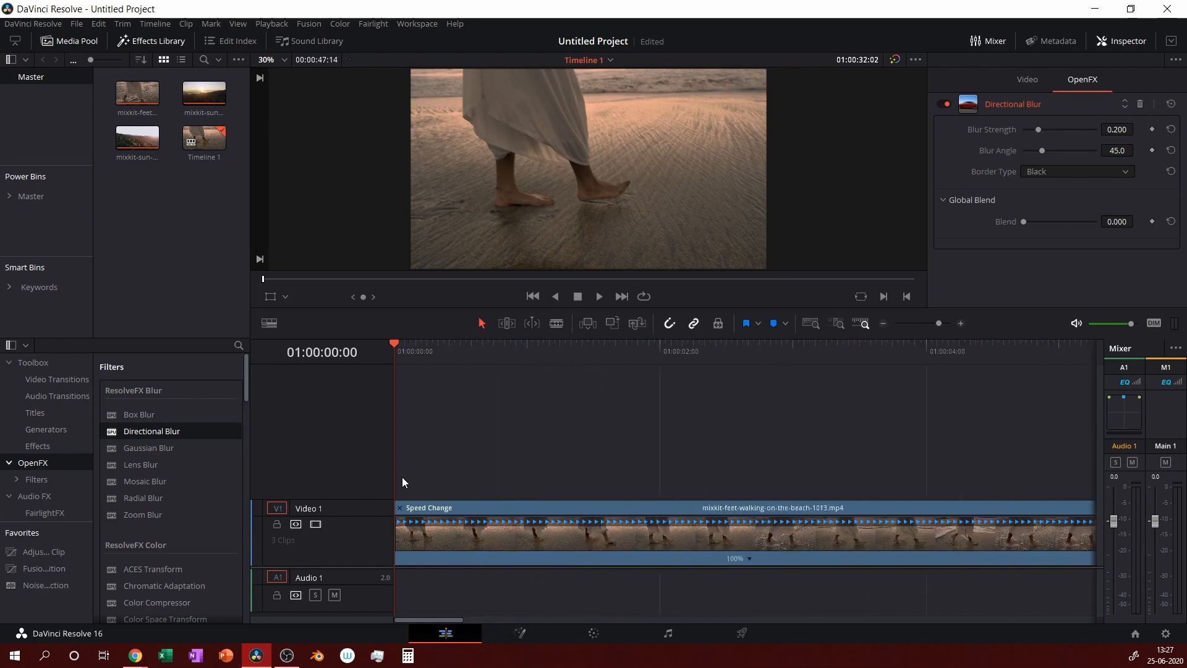
{"action": "left_click_drag", "start_coordinate": [451, 620], "coordinate": [528, 625]}
{"action": "scroll", "coordinate": [706, 366], "scroll_direction": "right", "scroll_amount": 3}
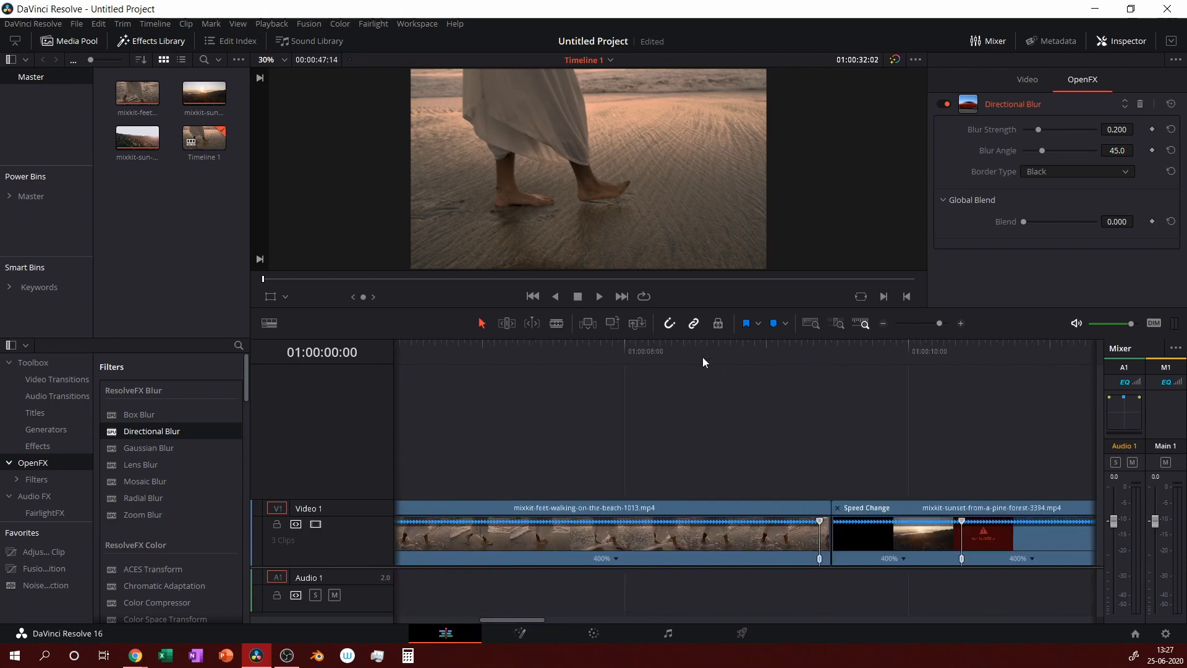
{"action": "left_click_drag", "start_coordinate": [495, 621], "coordinate": [479, 621]}
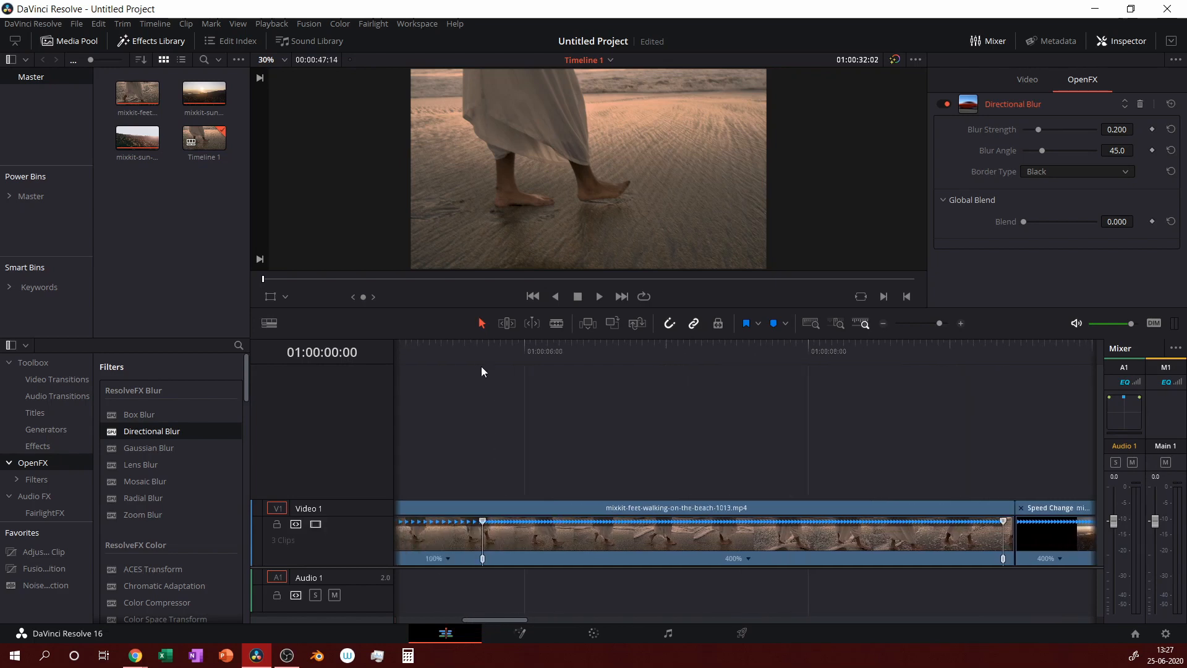
{"action": "left_click", "coordinate": [478, 350]}
{"action": "key", "text": "space"}
{"action": "key", "text": "Left"}
{"action": "key", "text": "Left"}
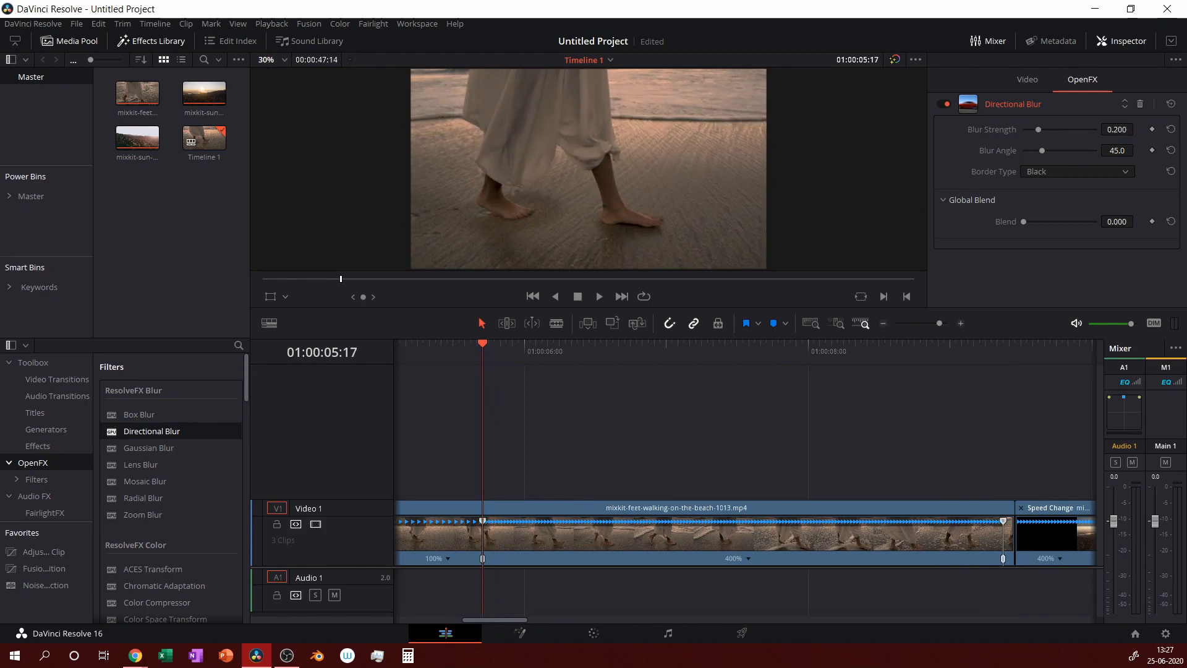
Lower the beach clip's blur strength and step the playhead back to 01:00:05:13.
{"action": "left_click_drag", "start_coordinate": [1117, 130], "coordinate": [1064, 129]}
{"action": "key", "text": "Left"}
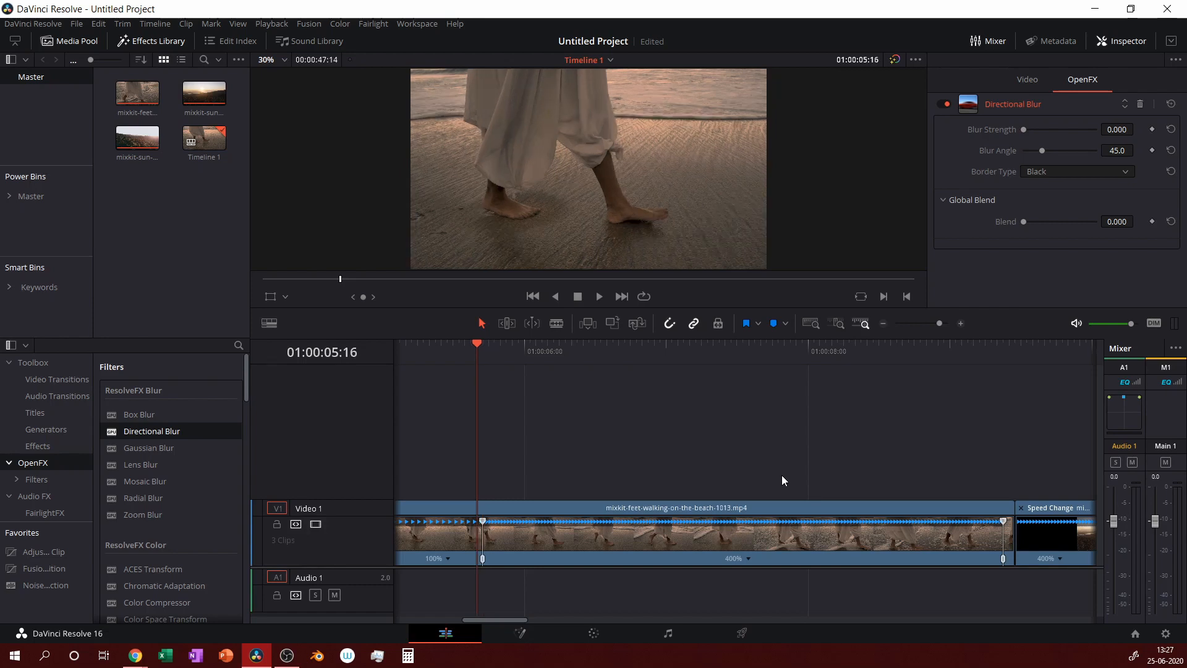
{"action": "key", "text": "Left"}
{"action": "key", "text": "Left"}
{"action": "key", "text": "Left"}
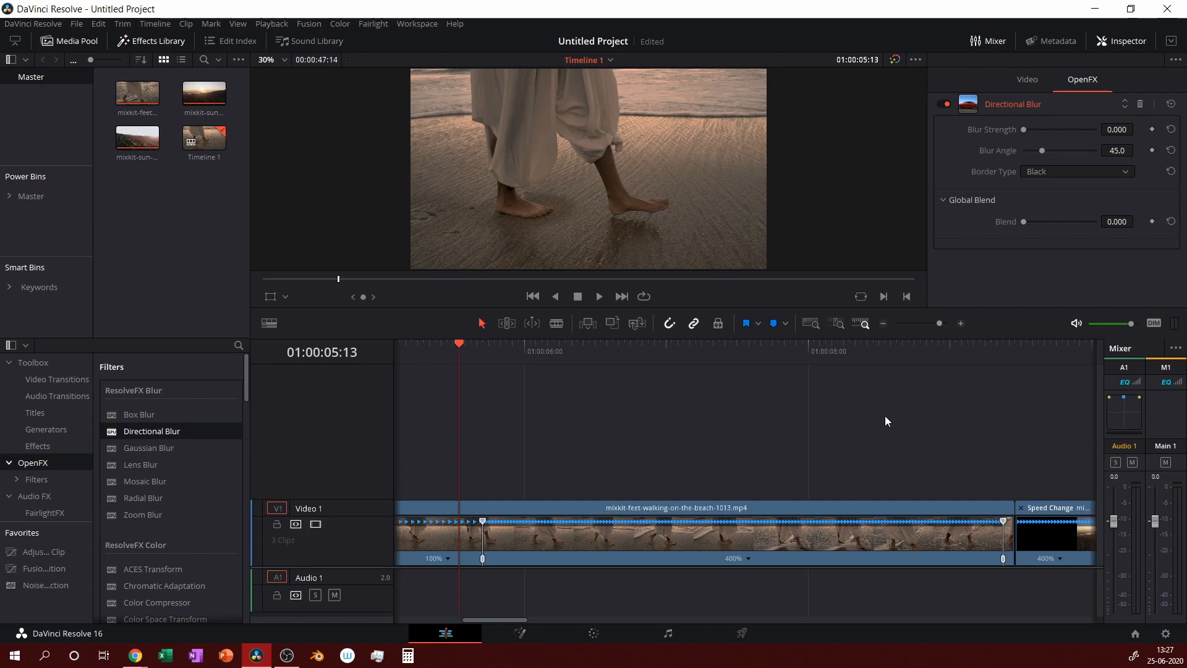
Keyframe the beach clip's Blur Strength at 0.000 with a 0.0 angle at 01:00:05:13.
{"action": "left_click", "coordinate": [1151, 130]}
{"action": "left_click_drag", "start_coordinate": [1025, 131], "coordinate": [1184, 175]}
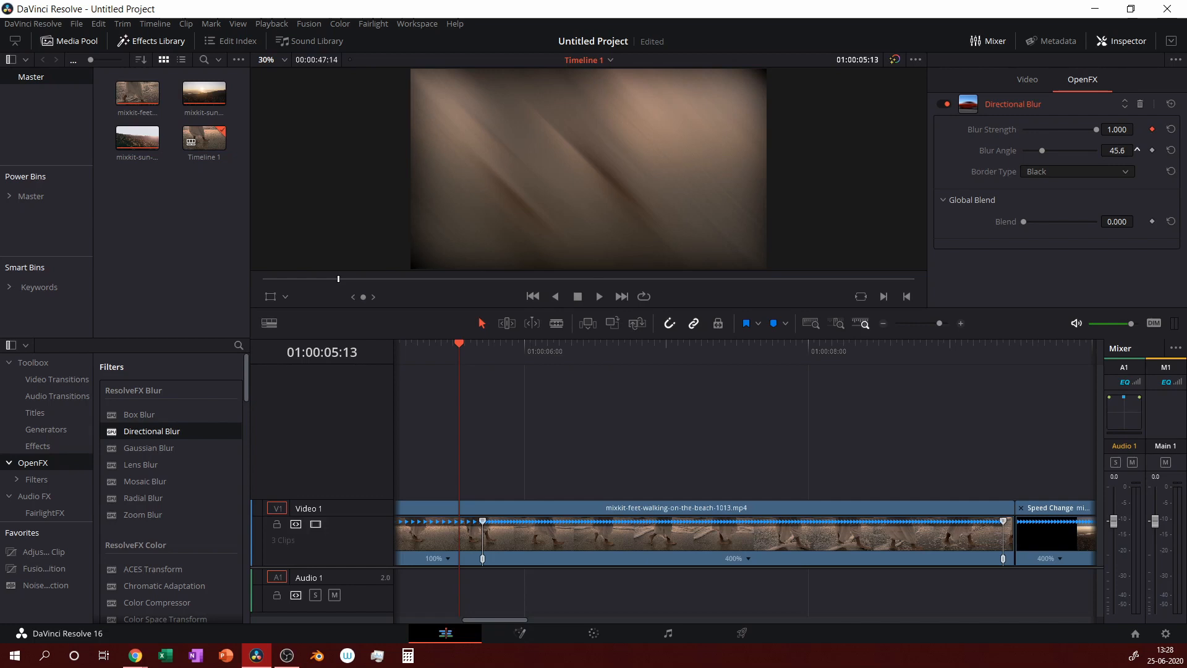
{"action": "left_click_drag", "start_coordinate": [1118, 150], "coordinate": [1083, 150]}
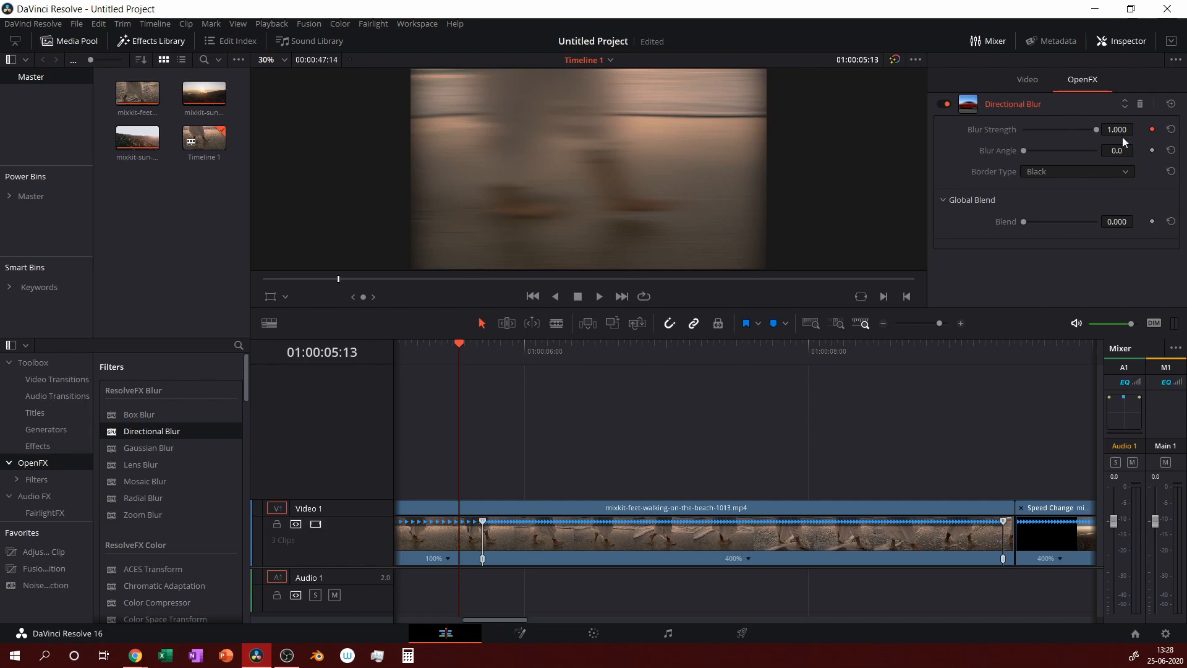
{"action": "left_click_drag", "start_coordinate": [1097, 131], "coordinate": [896, 232]}
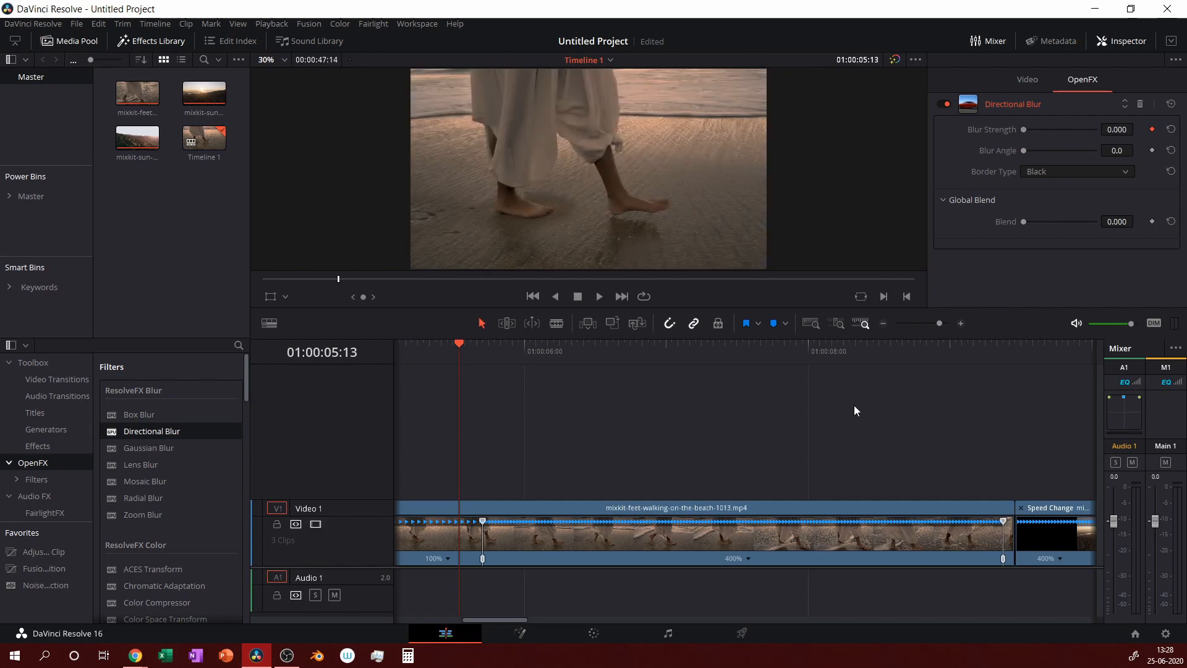
Move to 01:00:08:00 and raise Blur Strength to 0.915 there.
{"action": "left_click", "coordinate": [734, 351]}
{"action": "left_click", "coordinate": [761, 351]}
{"action": "left_click", "coordinate": [810, 351]}
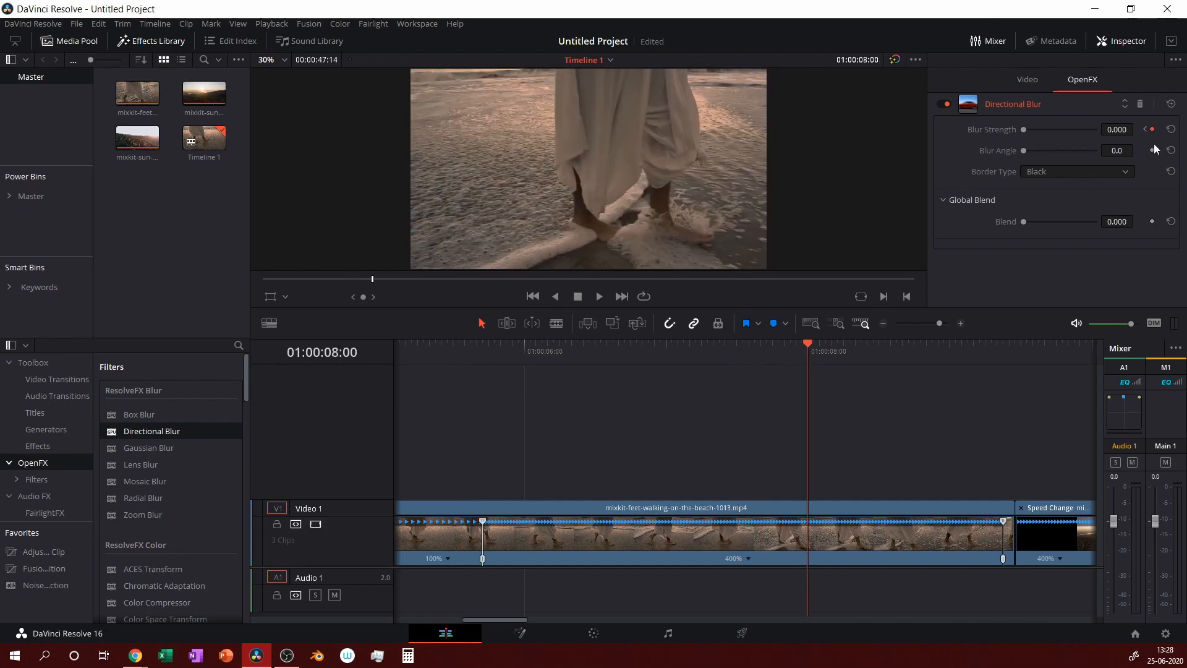
{"action": "left_click_drag", "start_coordinate": [1025, 128], "coordinate": [1085, 134]}
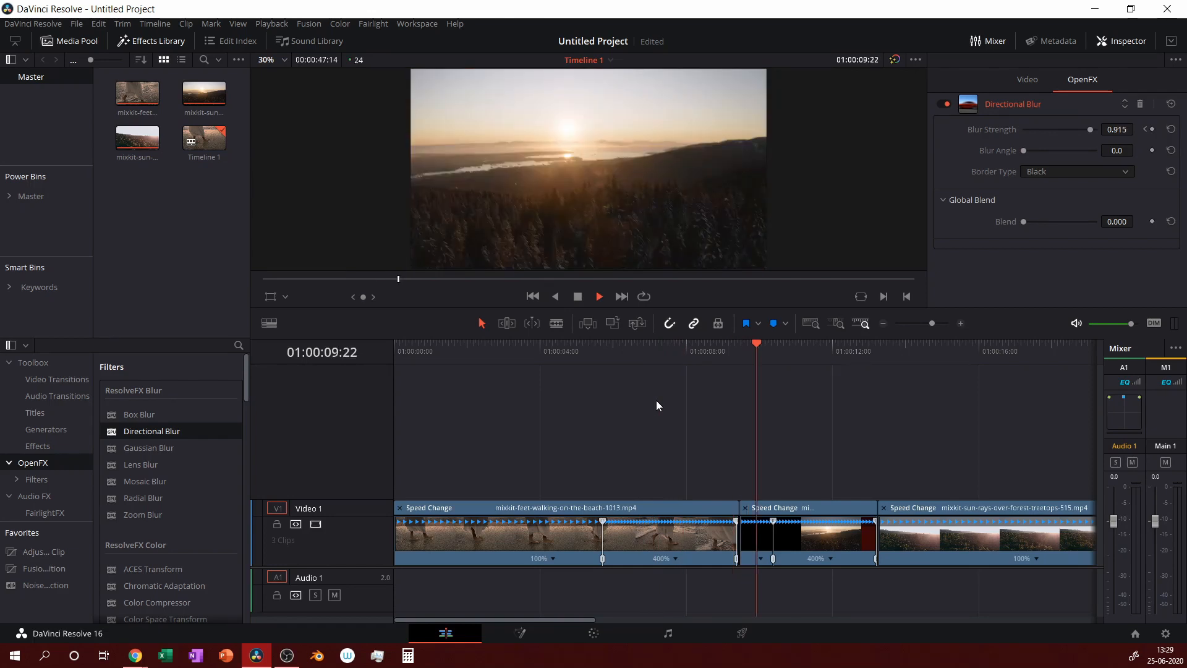
Zoom the timeline around the sunset clip and drag its Blur Strength down to 0.
{"action": "key", "text": "space"}
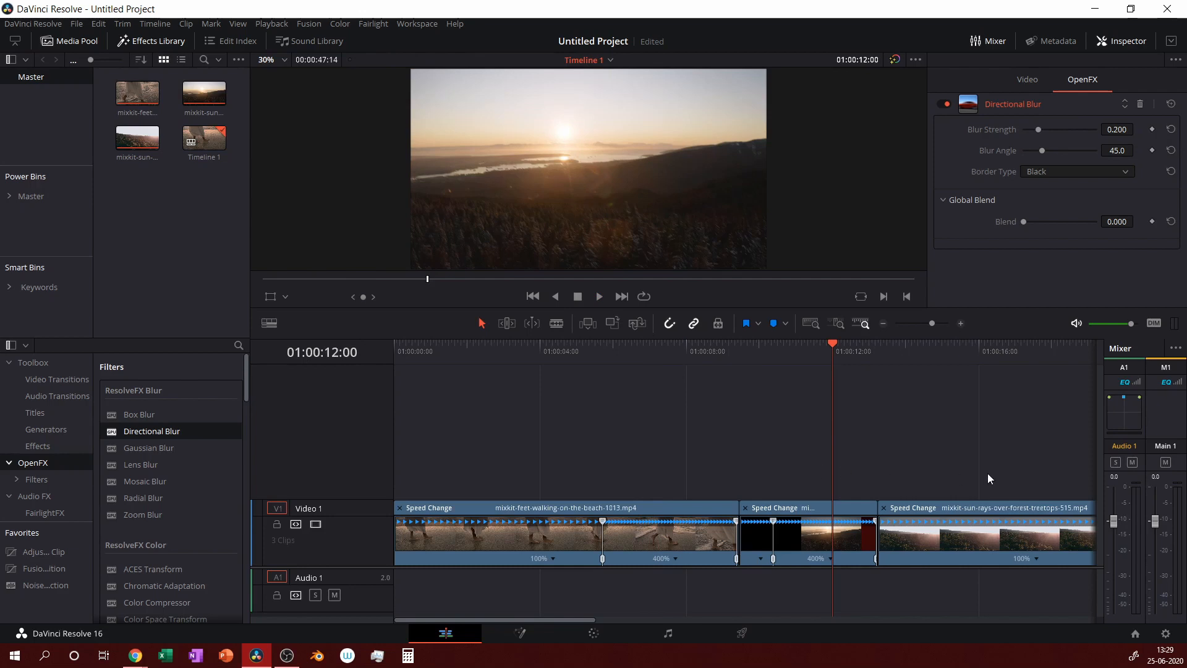
{"action": "left_click", "coordinate": [961, 324]}
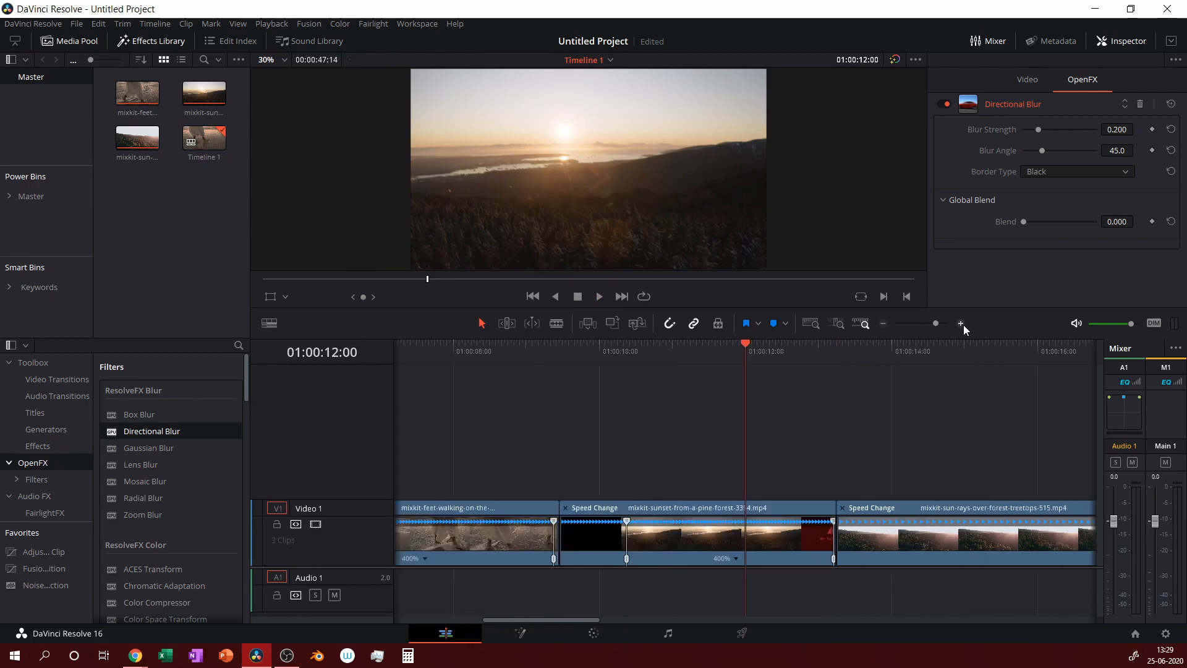
{"action": "left_click", "coordinate": [962, 323]}
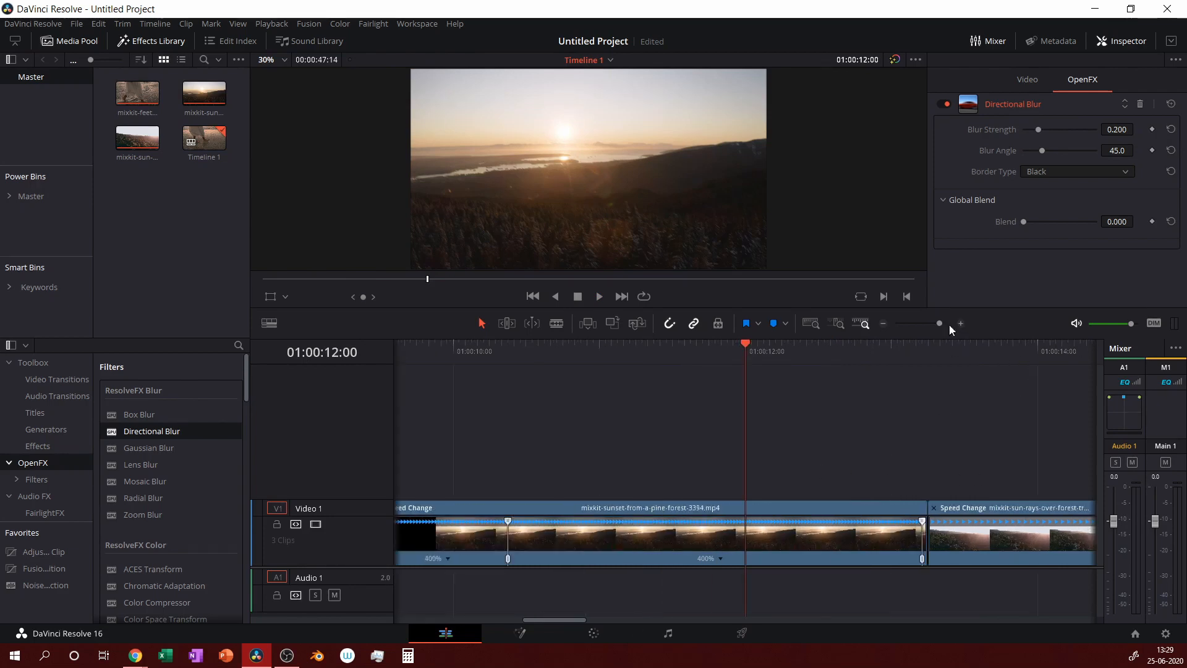
{"action": "left_click", "coordinate": [880, 324]}
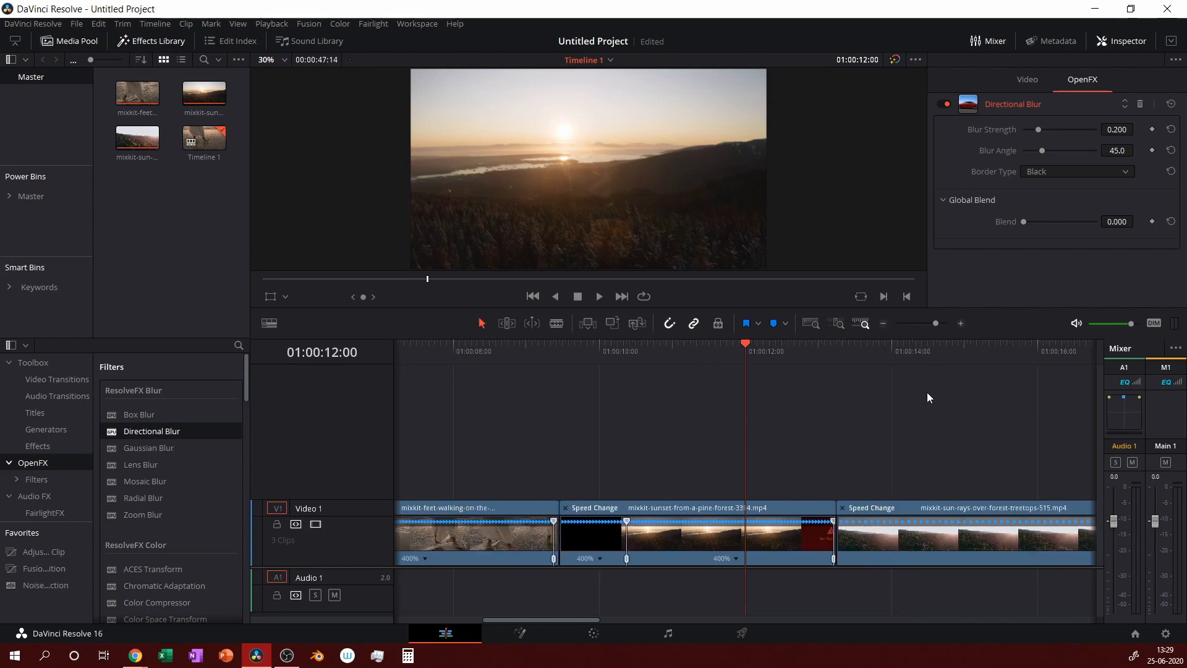
{"action": "left_click", "coordinate": [603, 350]}
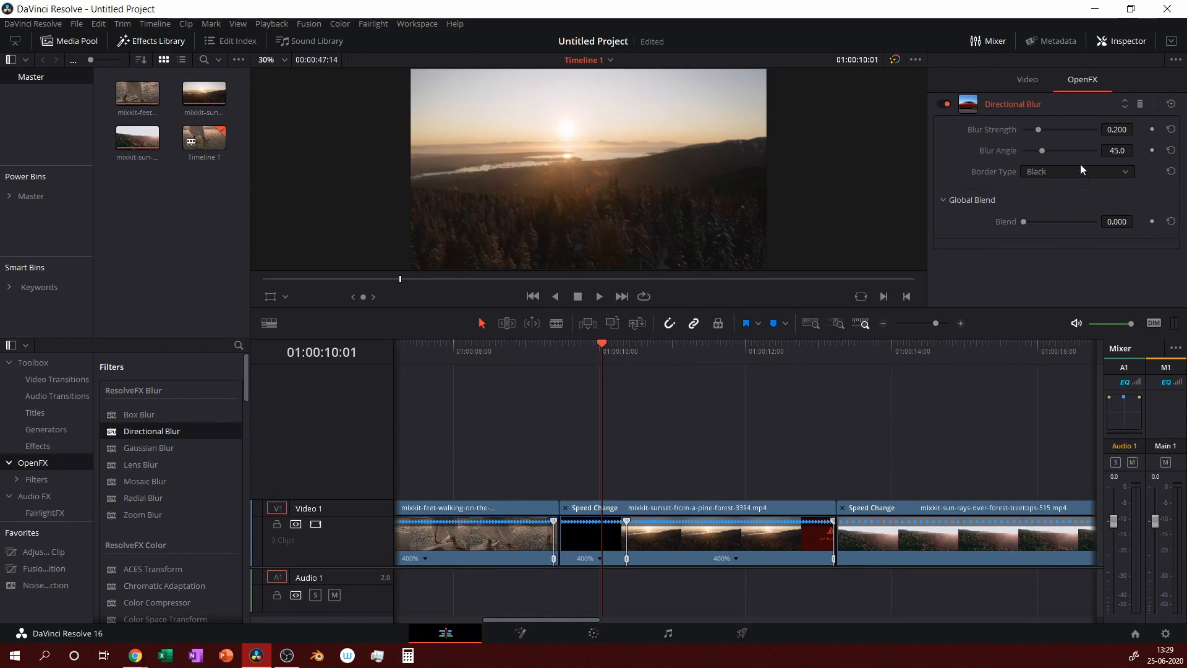
{"action": "left_click_drag", "start_coordinate": [1037, 129], "coordinate": [995, 169]}
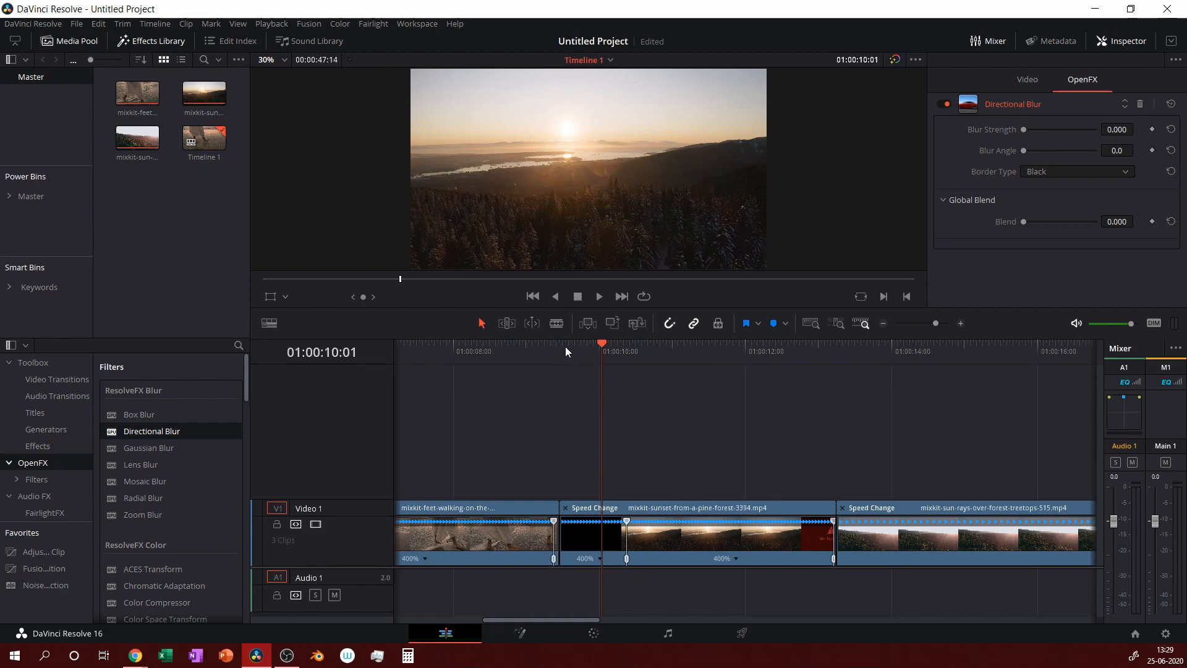
Preview the blurred beach-to-sunset cut, then keyframe the sunset clip's strength 0.000 at 01:00:10:13.
{"action": "key", "text": "Up"}
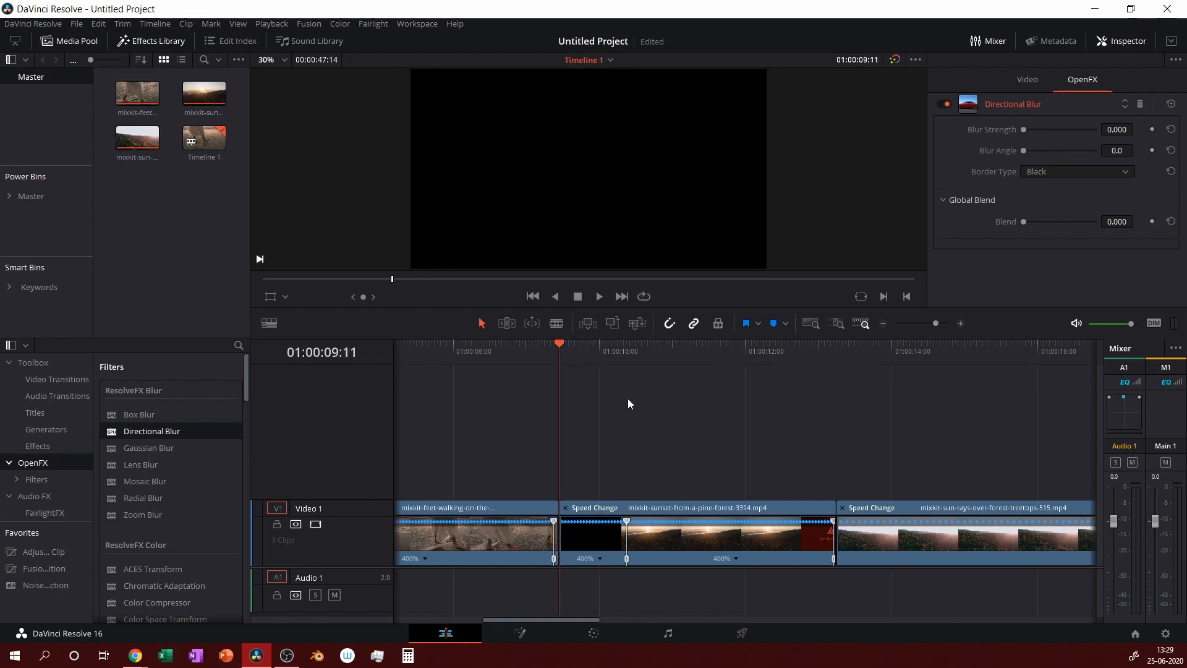
{"action": "key", "text": "Left"}
{"action": "key", "text": "Left"}
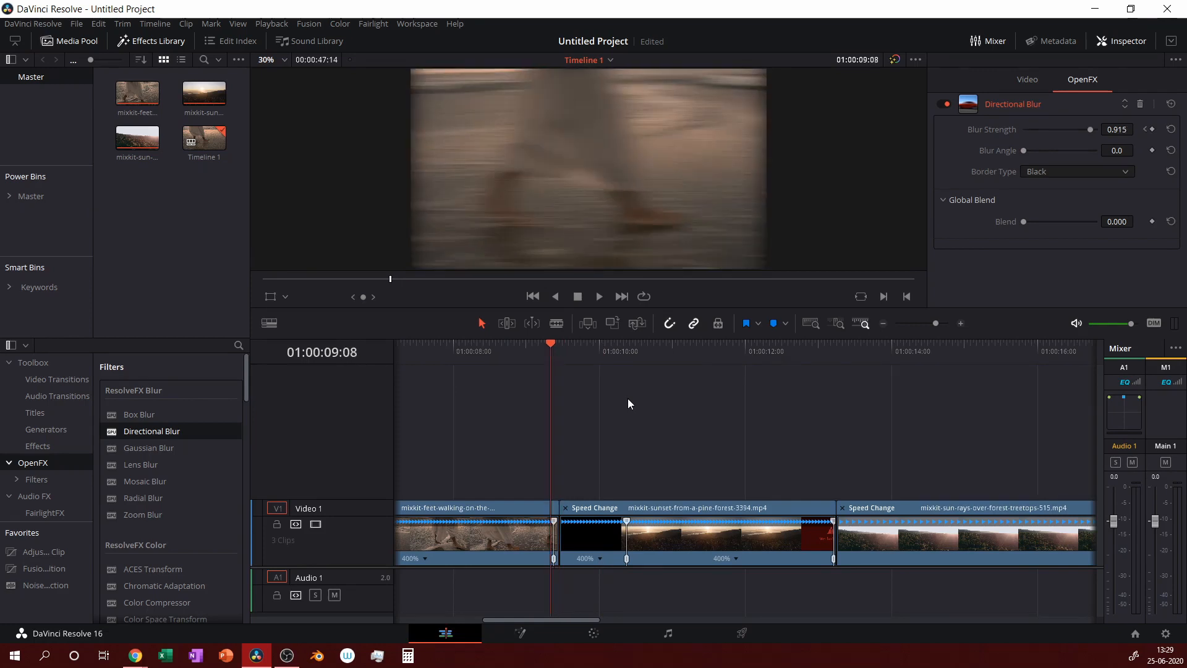
{"action": "key", "text": "space"}
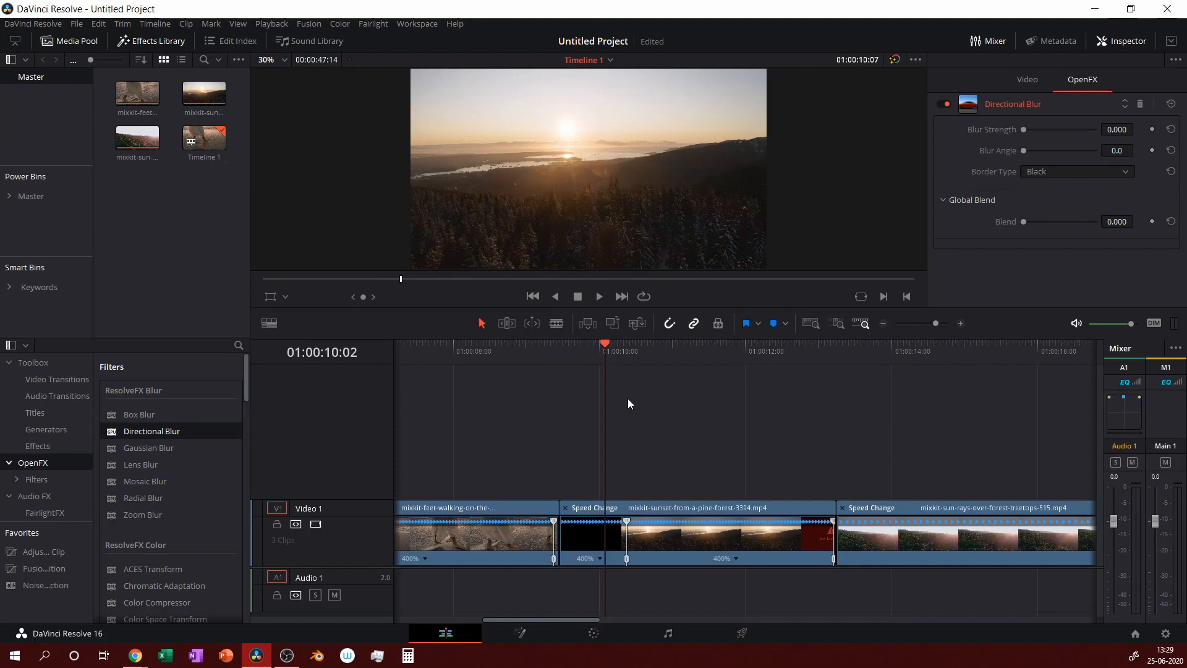
{"action": "key", "text": "Left"}
{"action": "key", "text": "Left"}
{"action": "key", "text": "Left"}
{"action": "key", "text": "Left"}
{"action": "key", "text": "Left"}
{"action": "key", "text": "Left"}
{"action": "key", "text": "Left"}
{"action": "key", "text": "Left"}
{"action": "key", "text": "Left"}
{"action": "key", "text": "Left"}
{"action": "key", "text": "Left"}
{"action": "key", "text": "Left"}
{"action": "key", "text": "Left"}
{"action": "key", "text": "Left"}
{"action": "key", "text": "Left"}
{"action": "key", "text": "Left"}
{"action": "key", "text": "Left"}
{"action": "key", "text": "Left"}
{"action": "key", "text": "Left"}
{"action": "key", "text": "Left"}
{"action": "key", "text": "Left"}
{"action": "key", "text": "Left"}
{"action": "key", "text": "Left"}
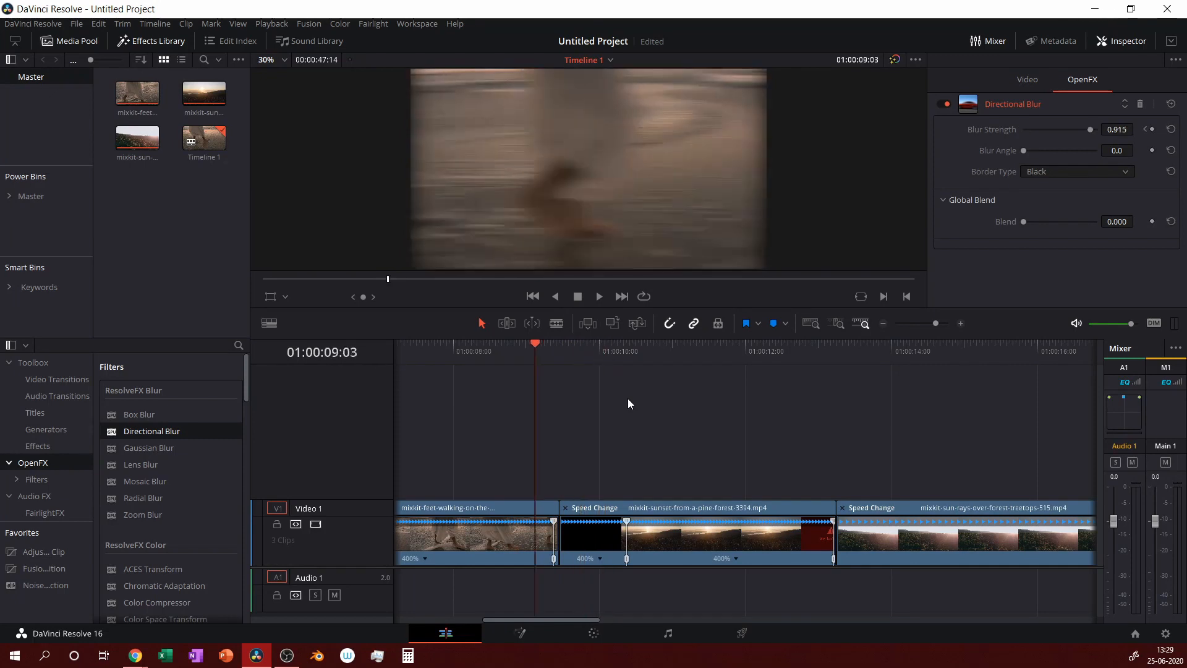
{"action": "key", "text": "space"}
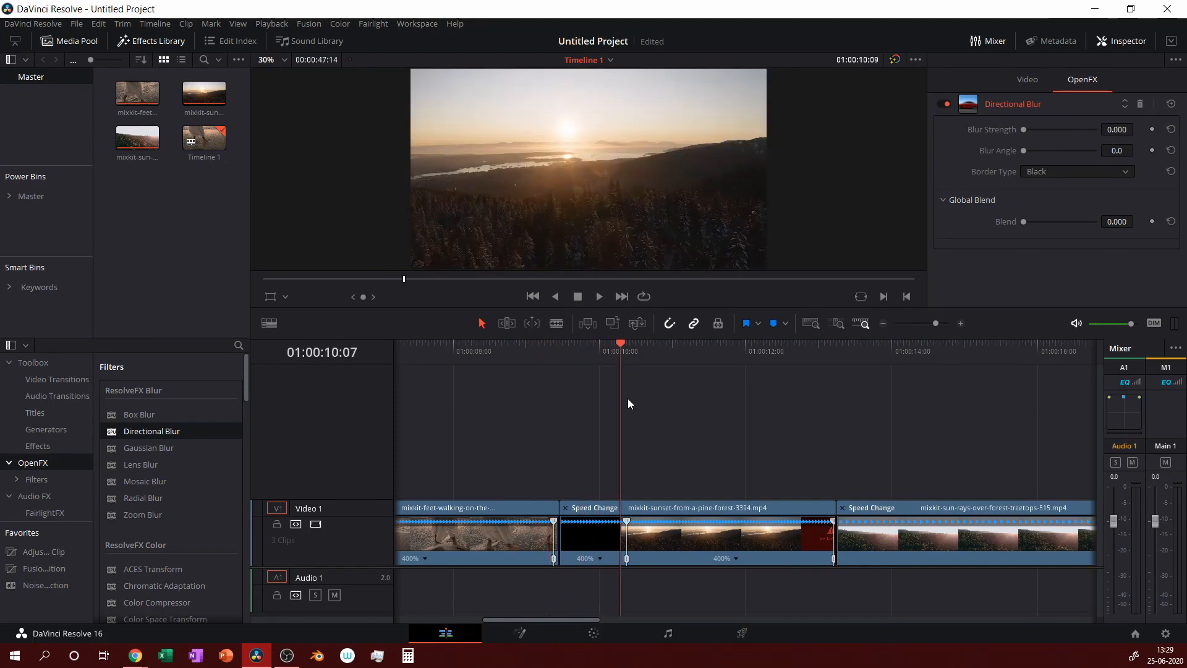
{"action": "key", "text": "Left"}
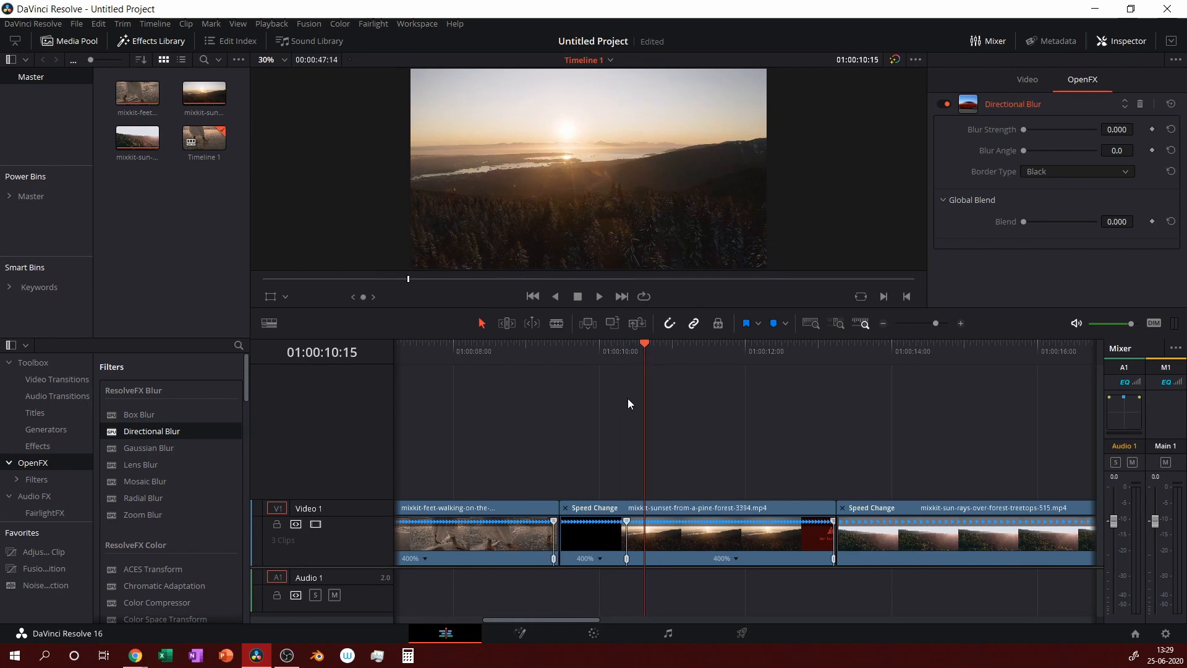
{"action": "key", "text": "Left"}
{"action": "key", "text": "Left"}
{"action": "key", "text": "Left"}
{"action": "key", "text": "Left"}
{"action": "key", "text": "Left"}
{"action": "key", "text": "Left"}
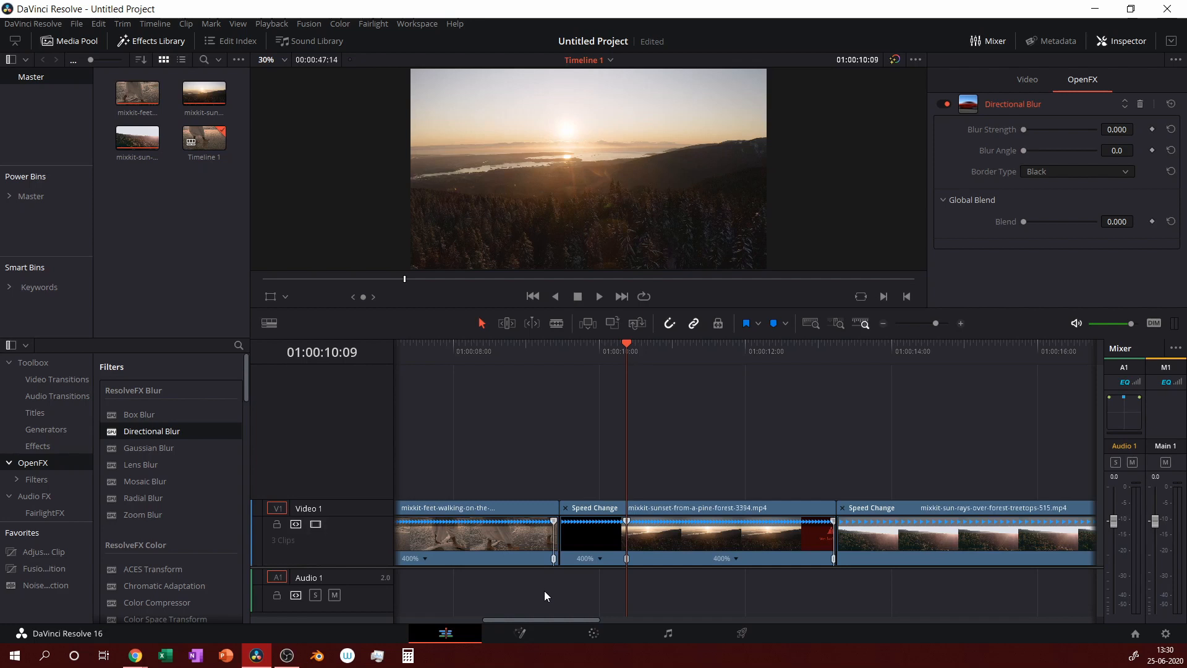
{"action": "key", "text": "Right"}
{"action": "key", "text": "Right"}
{"action": "key", "text": "Right"}
{"action": "key", "text": "Right"}
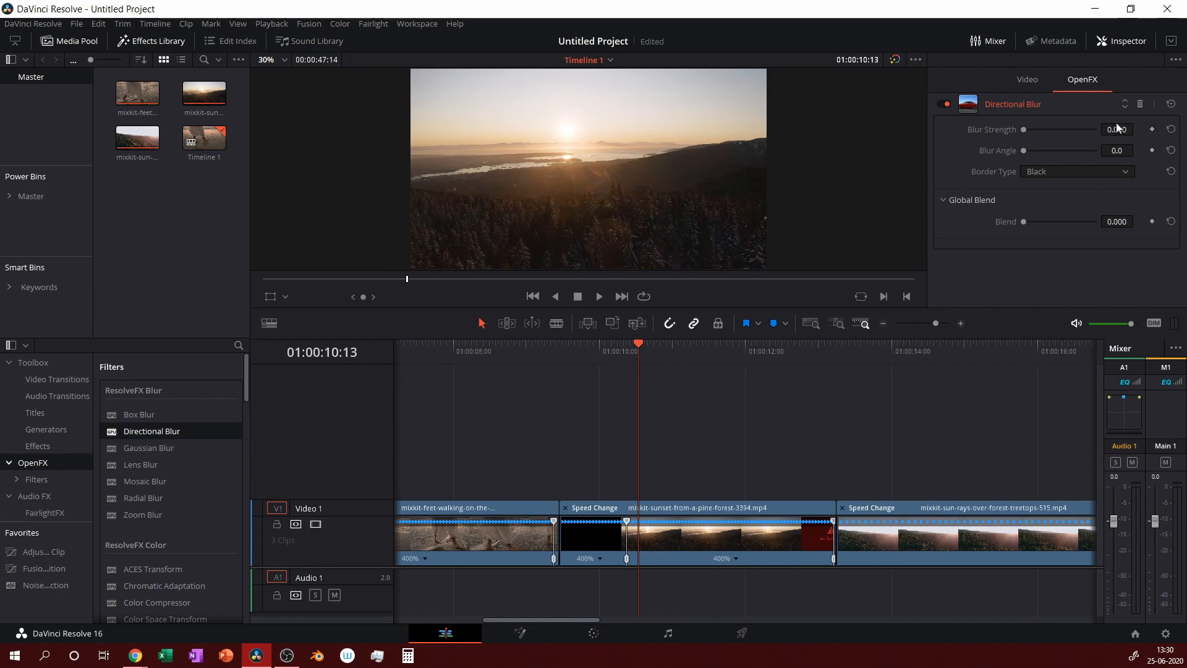
{"action": "left_click", "coordinate": [1152, 130]}
Keyframe the sunset clip's Blur Strength at 0.720 on its first frame, 01:00:09:16.
{"action": "left_click", "coordinate": [558, 347]}
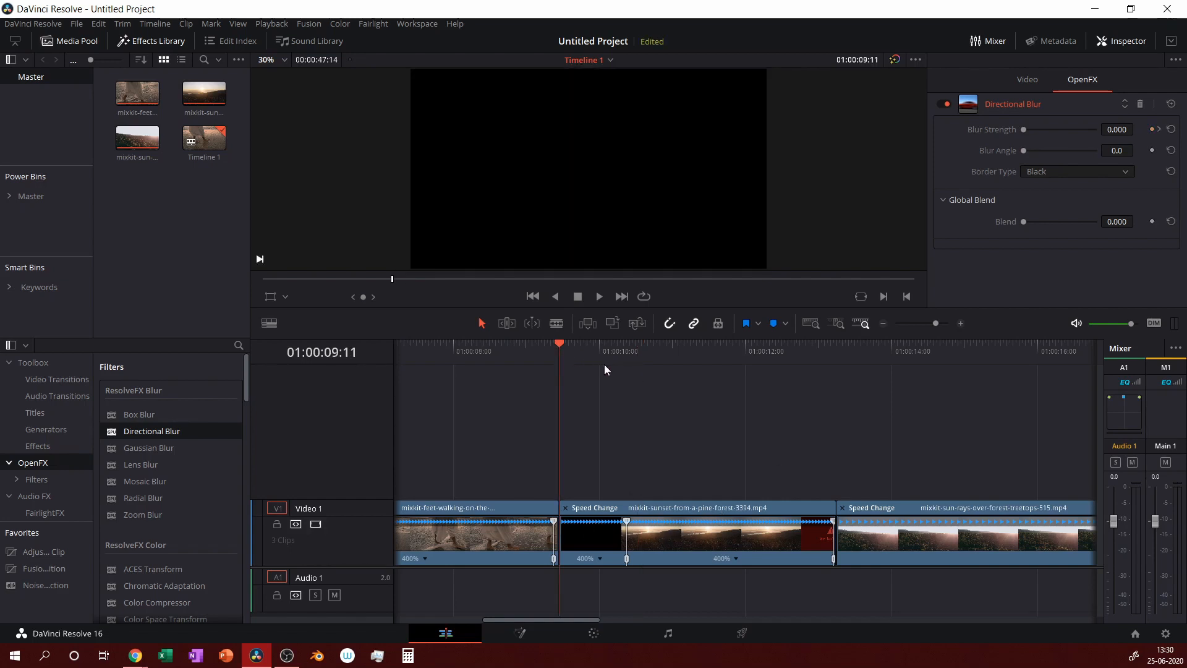
{"action": "key", "text": "Left"}
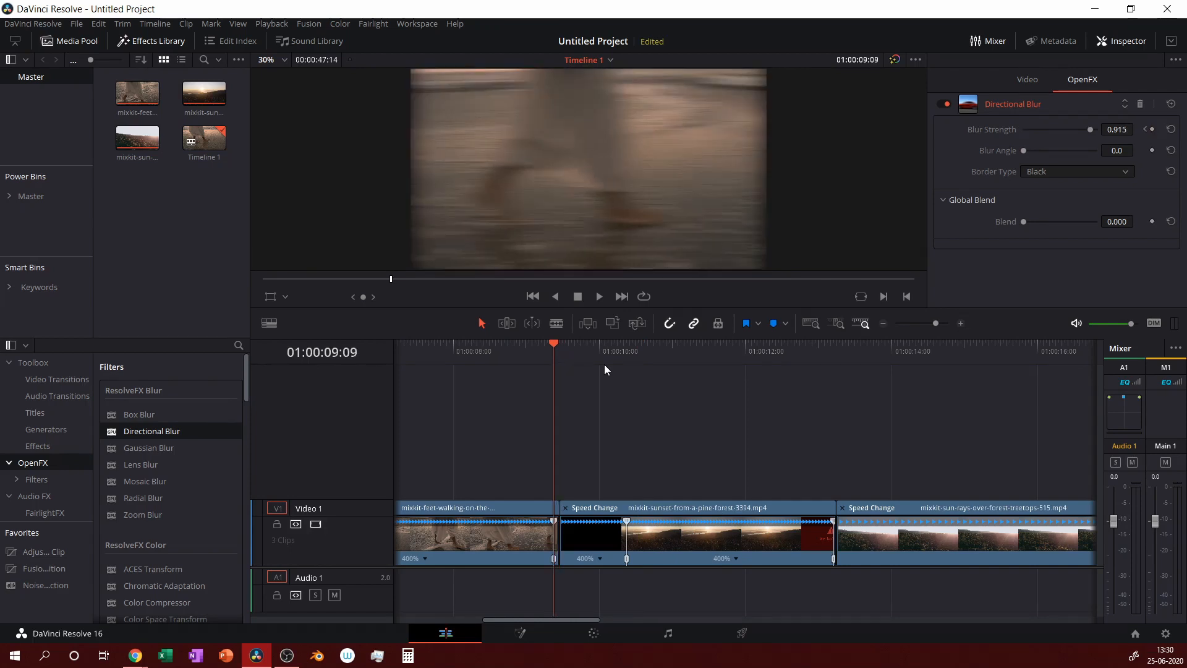
{"action": "key", "text": "Right"}
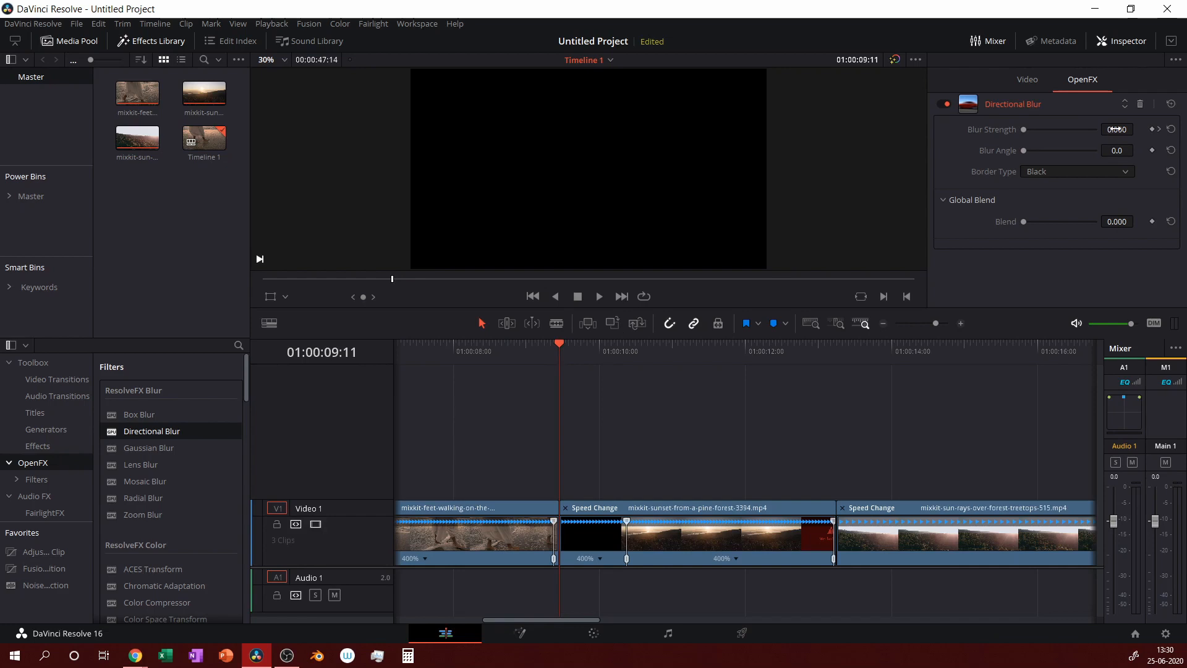
{"action": "left_click_drag", "start_coordinate": [1116, 130], "coordinate": [1140, 130]}
Scrub from the beach clip's blurred end across the cut to about 01:00:11:15 to preview.
{"action": "left_click", "coordinate": [478, 350]}
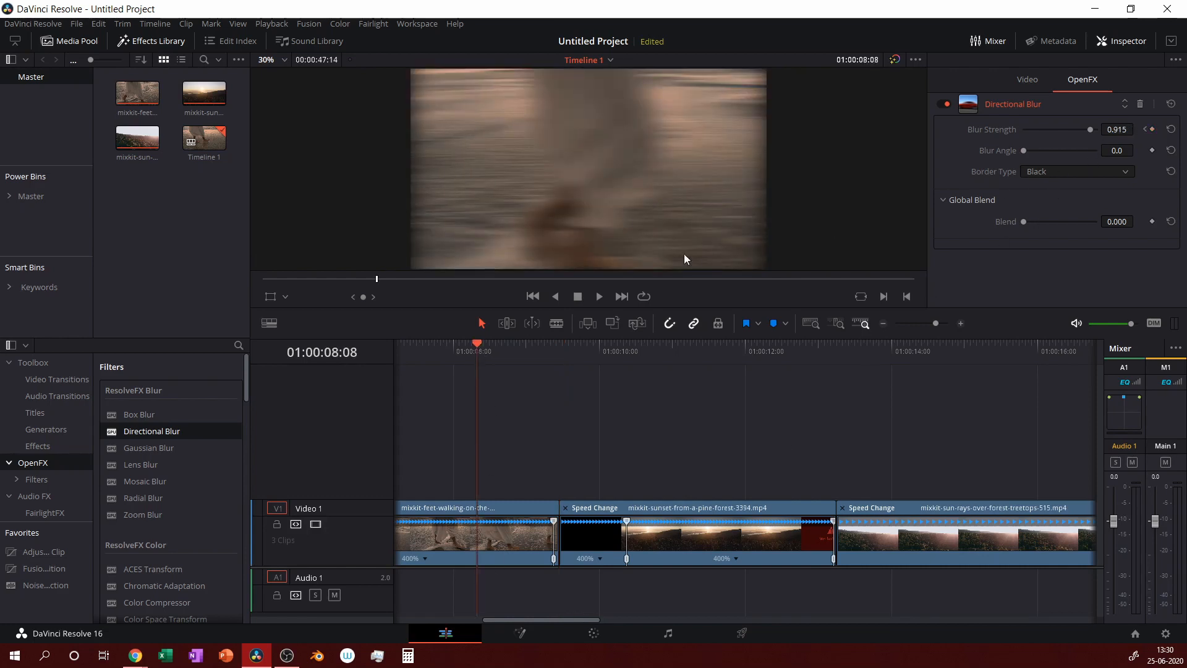
{"action": "left_click_drag", "start_coordinate": [564, 351], "coordinate": [573, 351]}
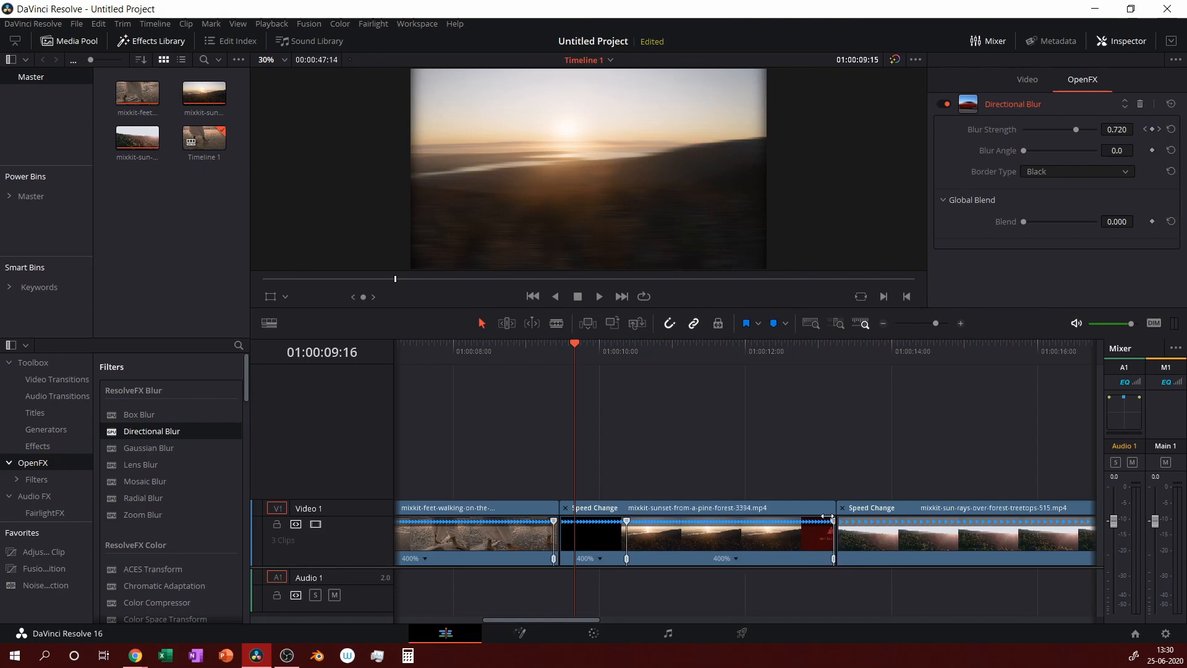
{"action": "left_click", "coordinate": [735, 559]}
{"action": "left_click", "coordinate": [659, 363]}
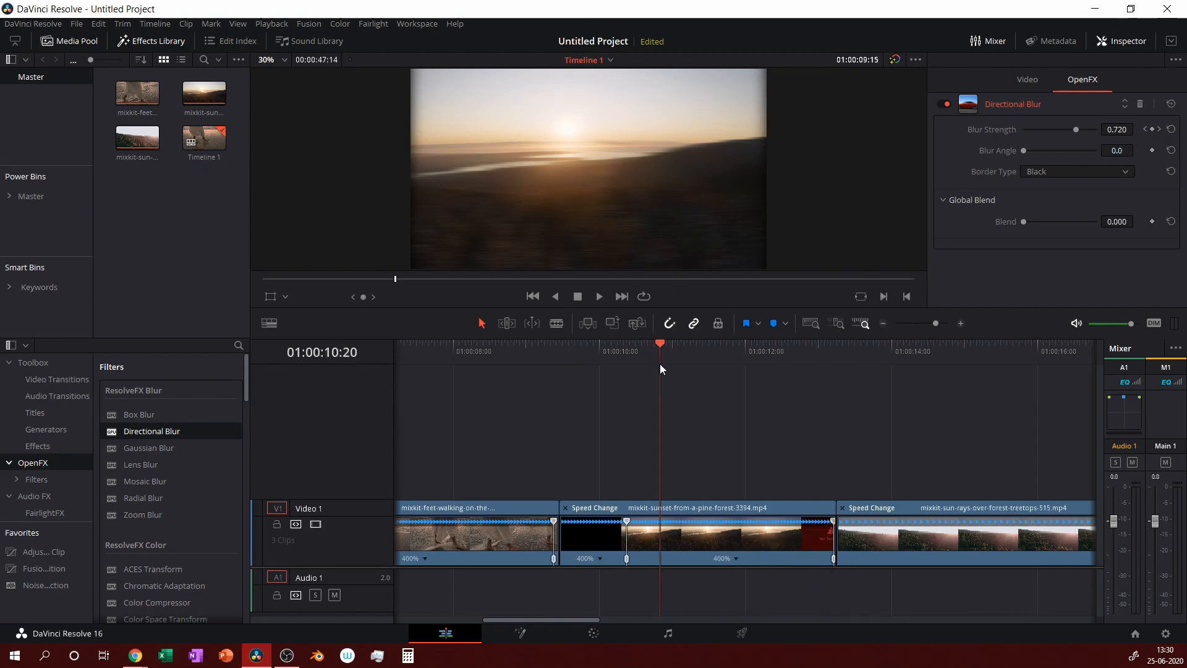
{"action": "left_click_drag", "start_coordinate": [681, 364], "coordinate": [727, 387]}
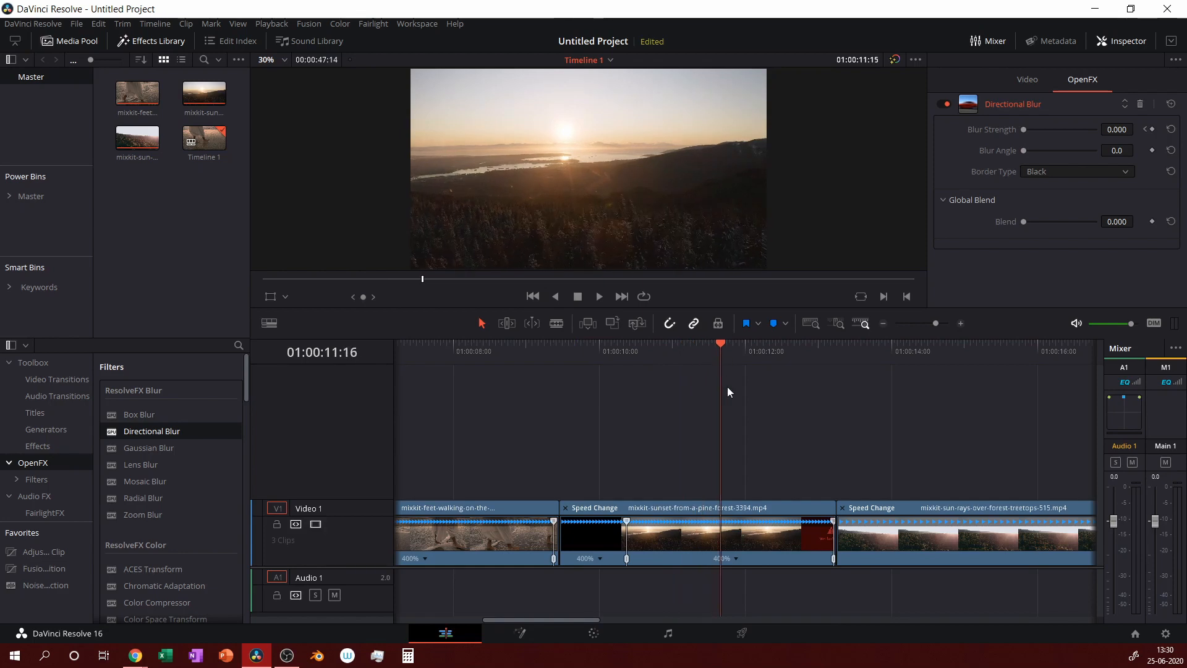
Add a speed point at the playhead in the sunset clip and freeze the frame after it.
{"action": "left_click", "coordinate": [736, 558]}
{"action": "left_click", "coordinate": [760, 536]}
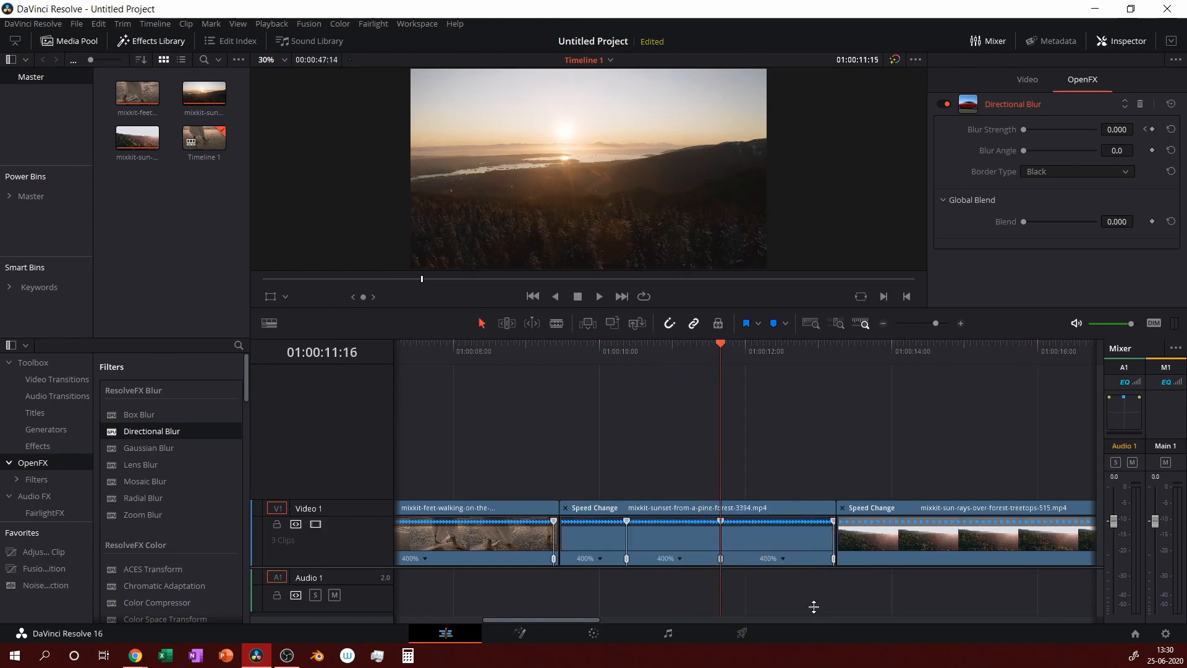
{"action": "left_click", "coordinate": [783, 559]}
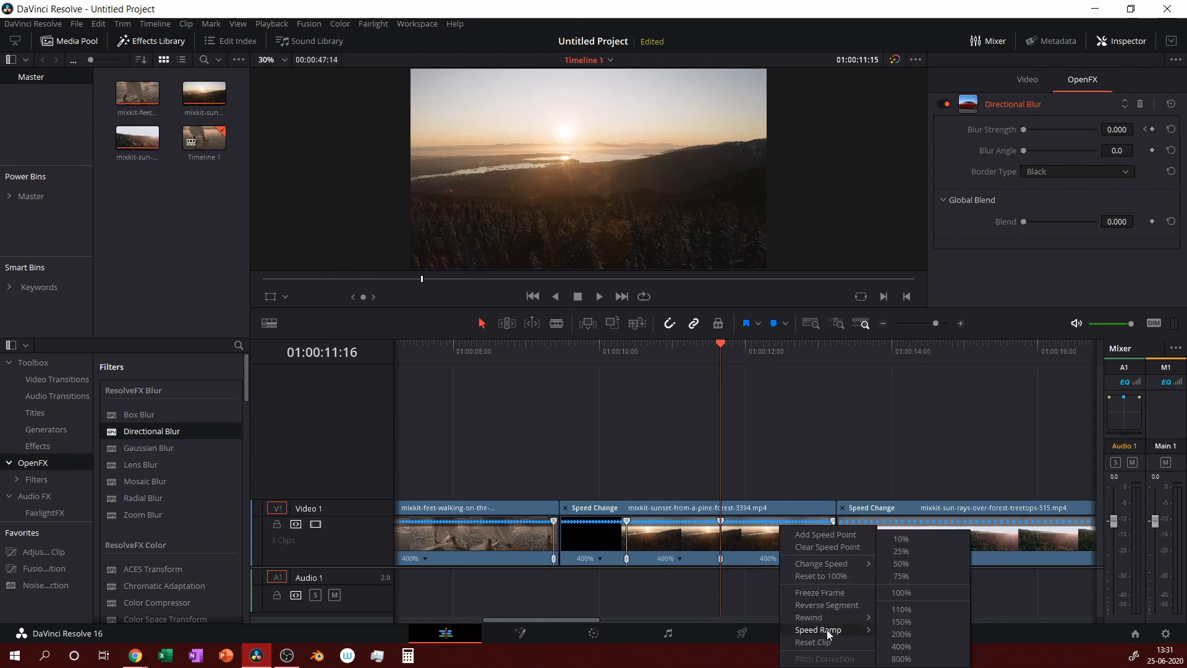
{"action": "left_click", "coordinate": [805, 591]}
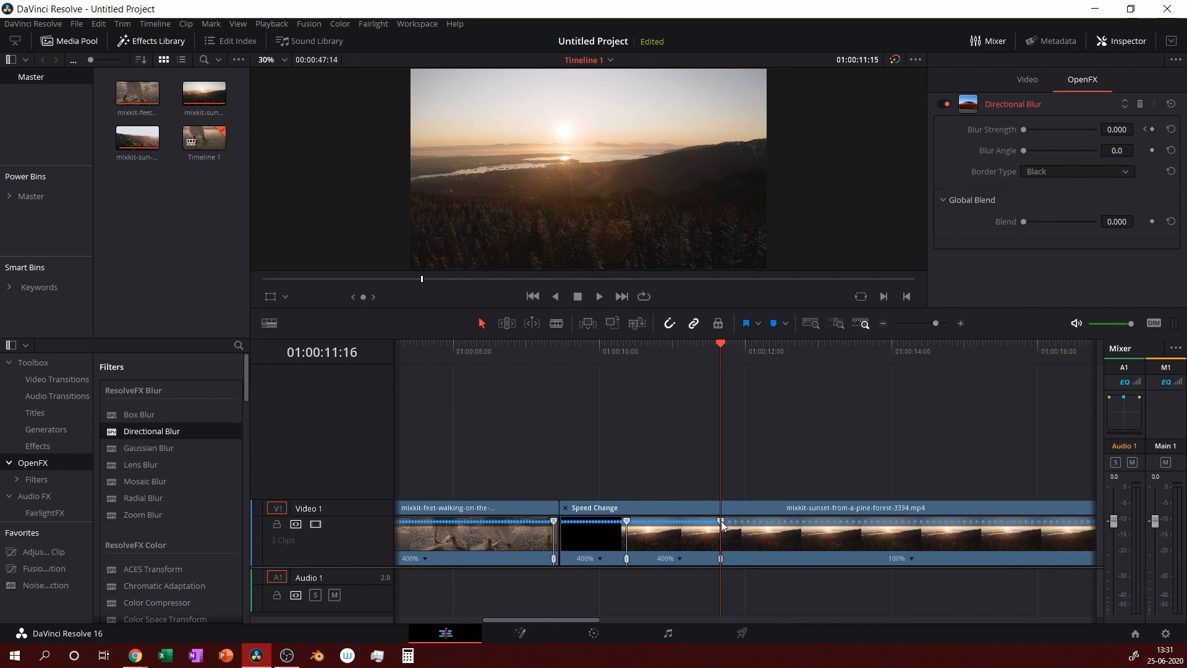
Lengthen the 400% and frozen sections and shift the sunset clip's ramp point slightly.
{"action": "left_click_drag", "start_coordinate": [723, 558], "coordinate": [794, 566]}
{"action": "left_click_drag", "start_coordinate": [769, 561], "coordinate": [766, 562]}
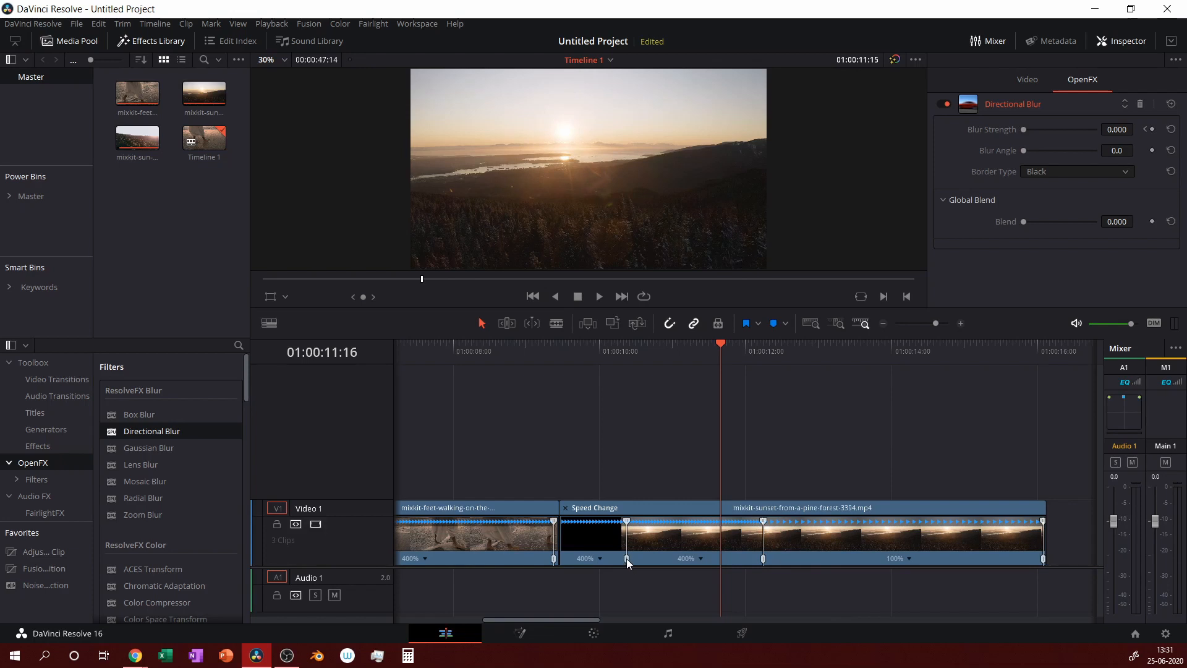
{"action": "mouse_move", "coordinate": [626, 558]}
{"action": "left_mouse_down"}
{"action": "mouse_move", "coordinate": [618, 525]}
{"action": "mouse_move", "coordinate": [643, 554]}
{"action": "left_mouse_up"}
{"action": "left_click_drag", "start_coordinate": [580, 622], "coordinate": [639, 625]}
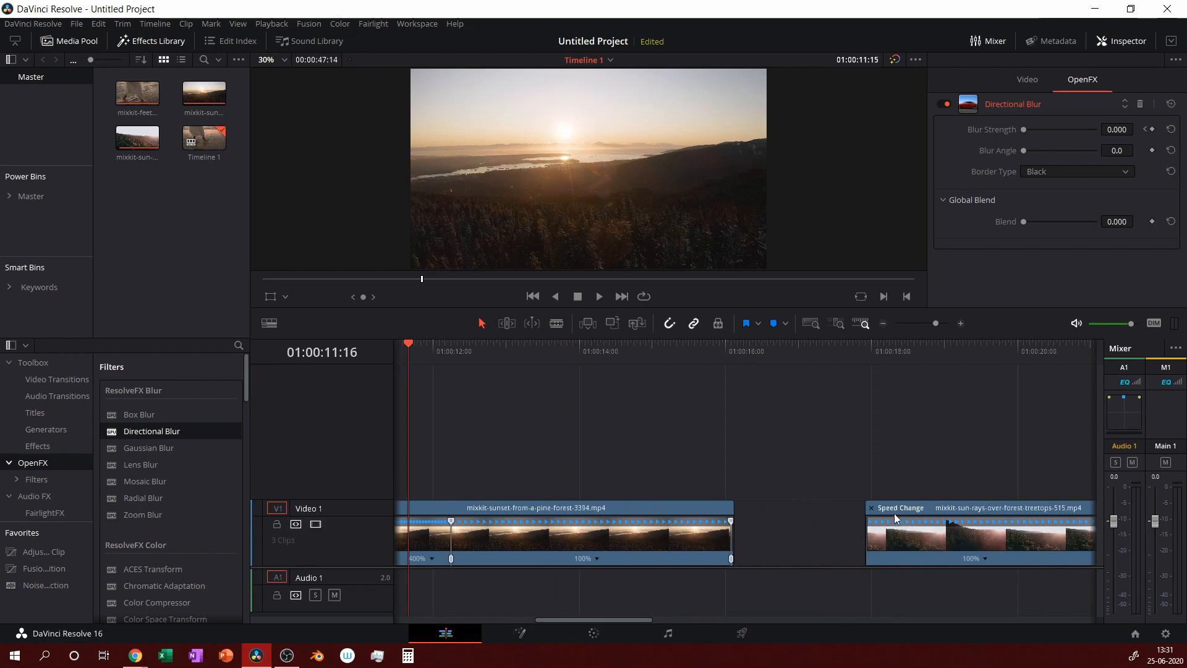
Extend the sun-rays clip's start and butt it against the end of the sunset clip.
{"action": "left_click_drag", "start_coordinate": [896, 510], "coordinate": [758, 544]}
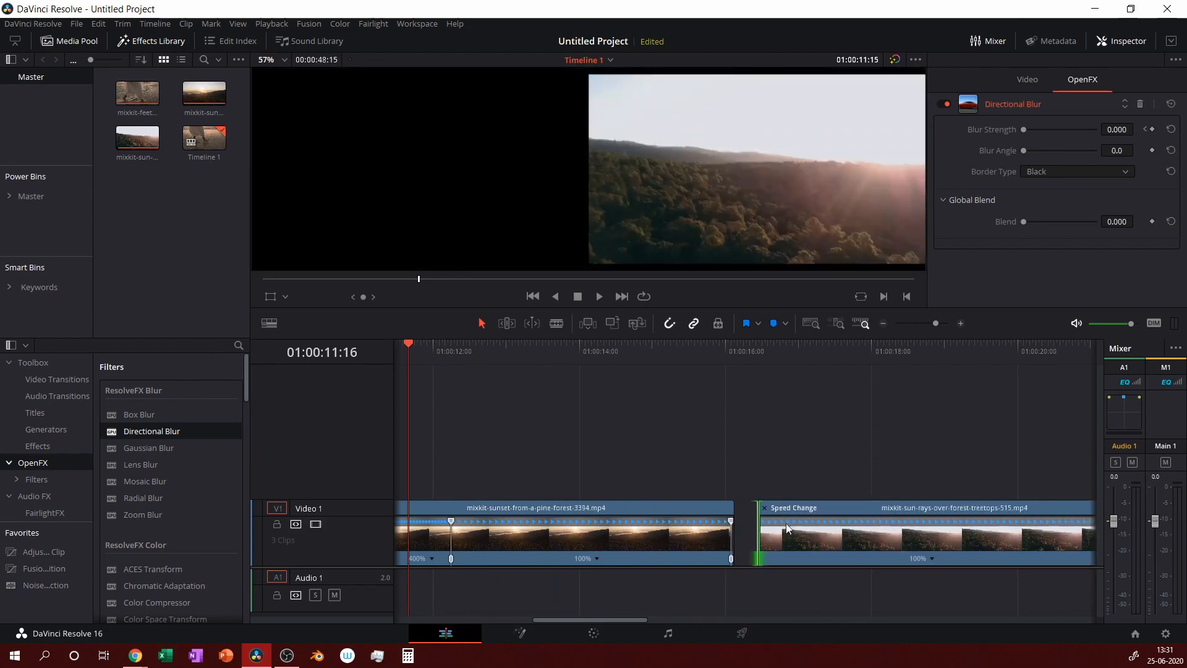
{"action": "key", "text": "ctrl+z"}
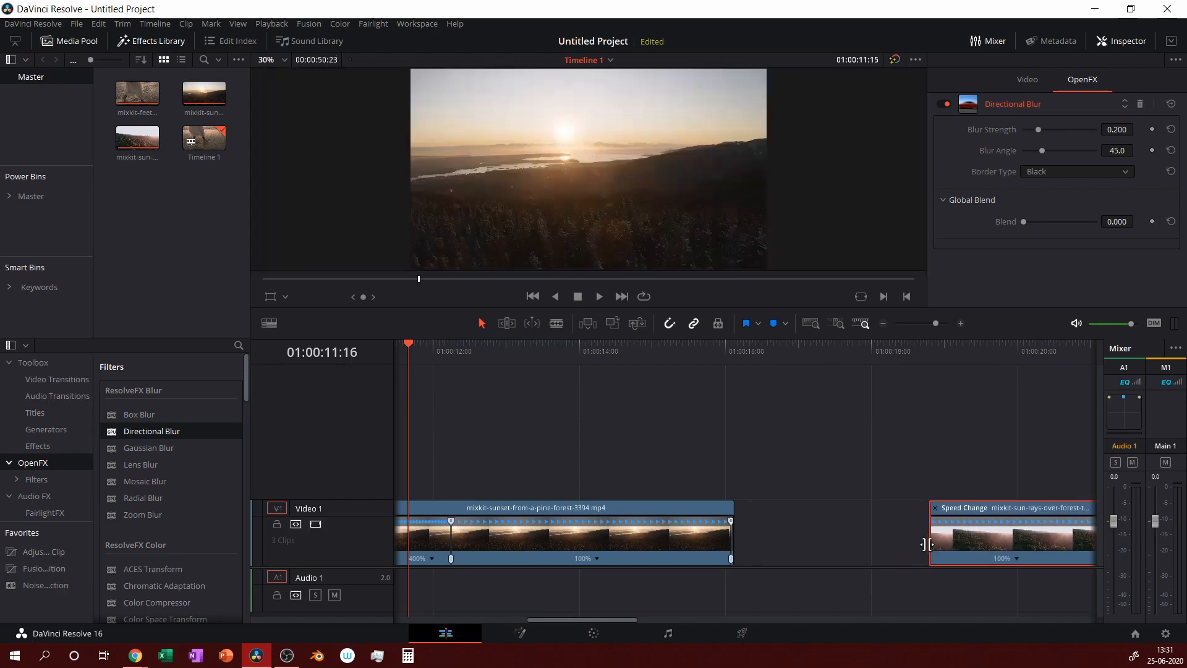
{"action": "left_click_drag", "start_coordinate": [927, 543], "coordinate": [772, 543]}
{"action": "left_click_drag", "start_coordinate": [851, 510], "coordinate": [802, 513]}
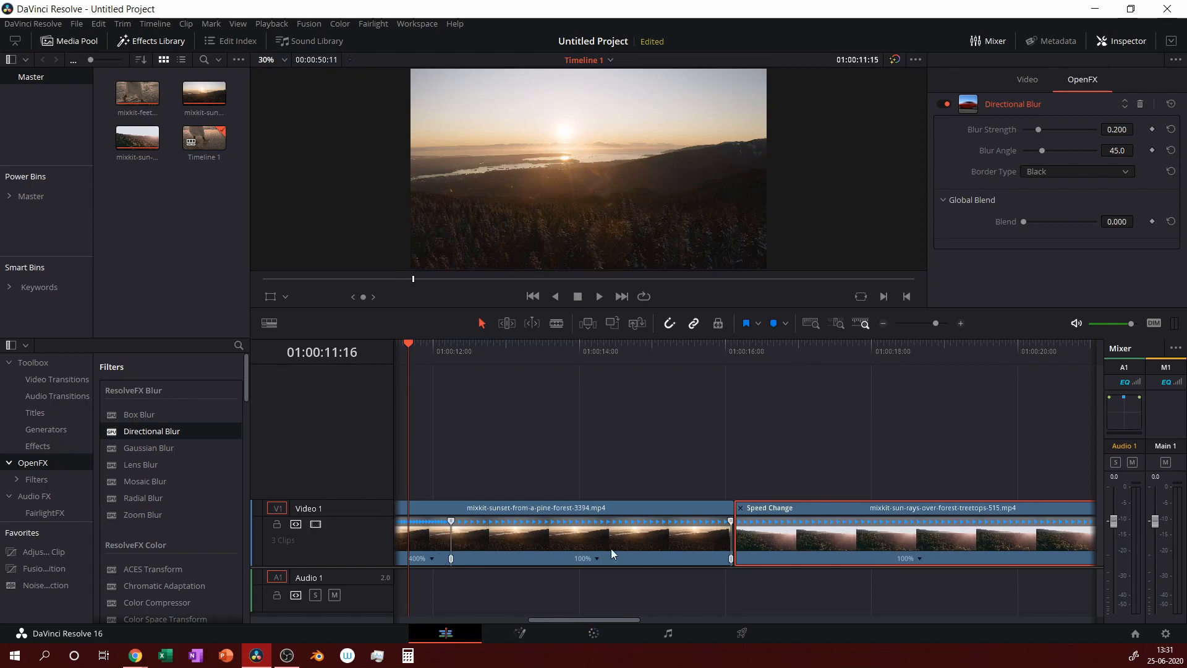
Scrub back toward the earlier cut and zoom out to show all three clips.
{"action": "left_click", "coordinate": [446, 347]}
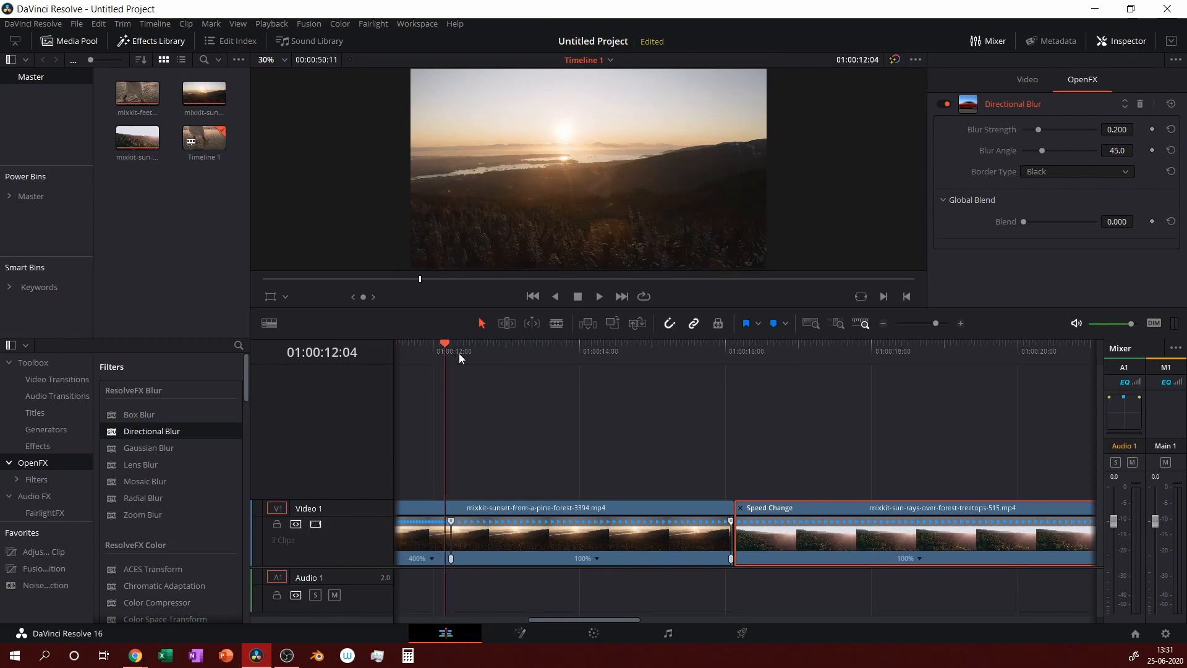
{"action": "left_click_drag", "start_coordinate": [599, 620], "coordinate": [572, 626]}
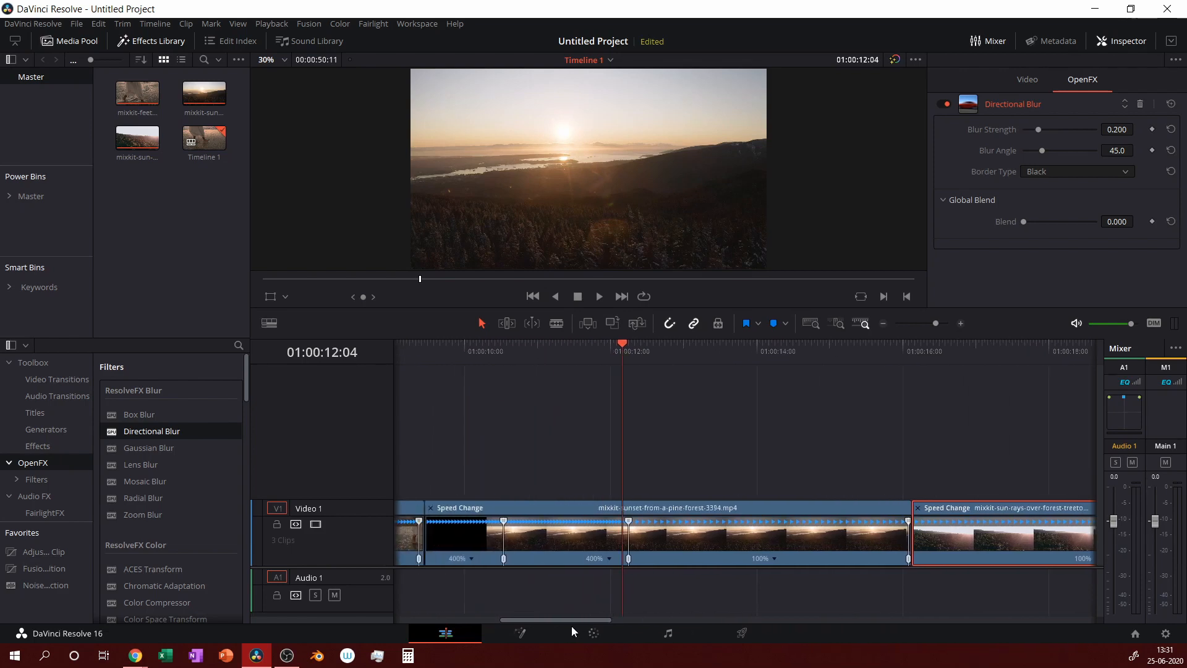
{"action": "left_click_drag", "start_coordinate": [502, 349], "coordinate": [434, 342]}
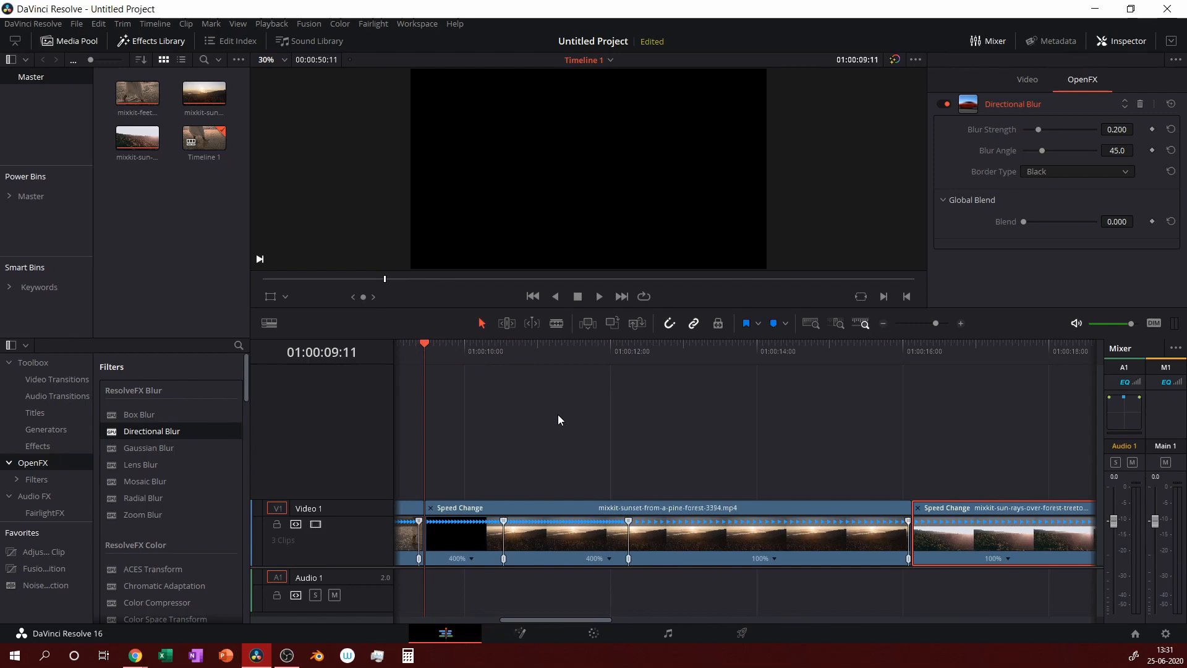
{"action": "left_click", "coordinate": [884, 323]}
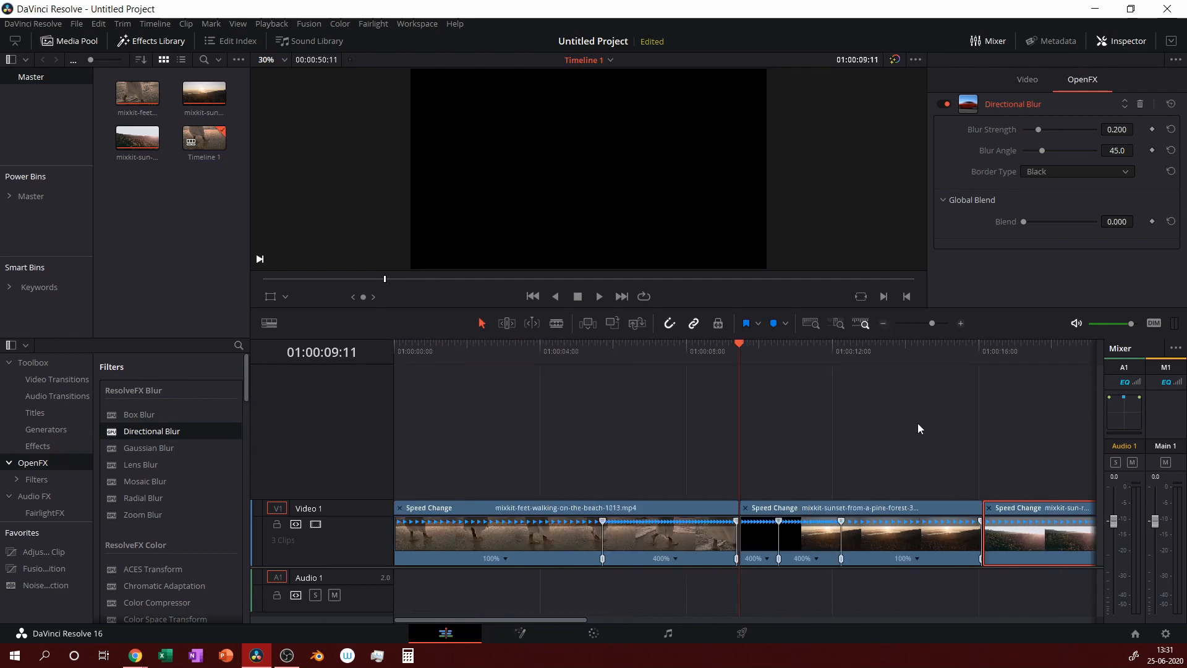
Step onto the cut and enter a Blur Strength of 0.8.
{"action": "key", "text": "Left"}
{"action": "key", "text": "Left"}
{"action": "key", "text": "Left"}
{"action": "key", "text": "Left"}
{"action": "key", "text": "Right"}
{"action": "key", "text": "Right"}
{"action": "key", "text": "Right"}
{"action": "key", "text": "Right"}
{"action": "left_click", "coordinate": [1113, 129]}
{"action": "type", "text": "0"}
{"action": "key", "text": "Return"}
Move to 01:00:12:10 and drag Blur Strength down to 0 to keyframe it.
{"action": "left_click", "coordinate": [840, 351]}
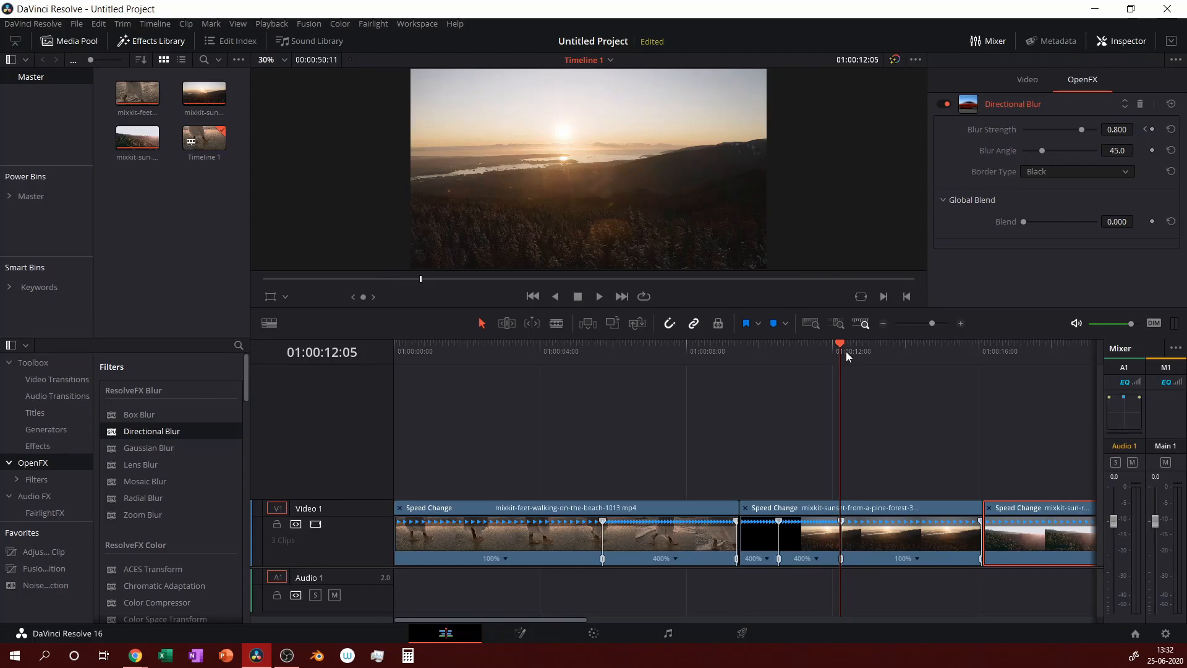
{"action": "key", "text": "Right"}
{"action": "key", "text": "Right"}
{"action": "key", "text": "Right"}
{"action": "key", "text": "Right"}
{"action": "key", "text": "Right"}
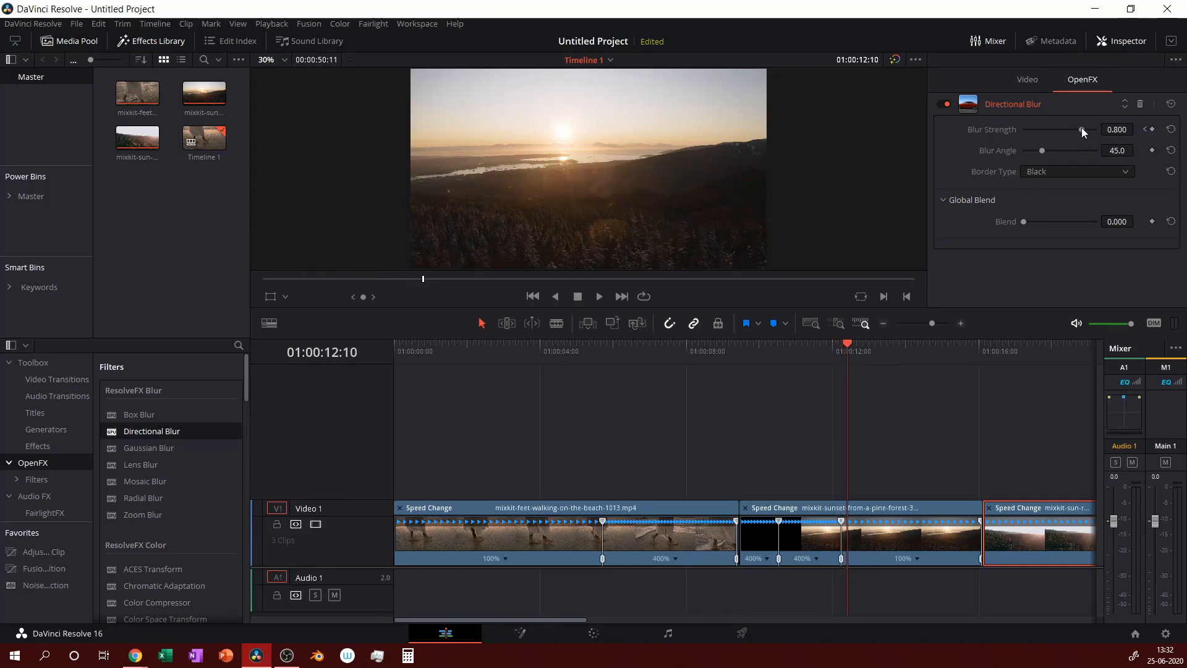
{"action": "left_click_drag", "start_coordinate": [1081, 129], "coordinate": [945, 135]}
{"action": "left_click_drag", "start_coordinate": [495, 617], "coordinate": [644, 625]}
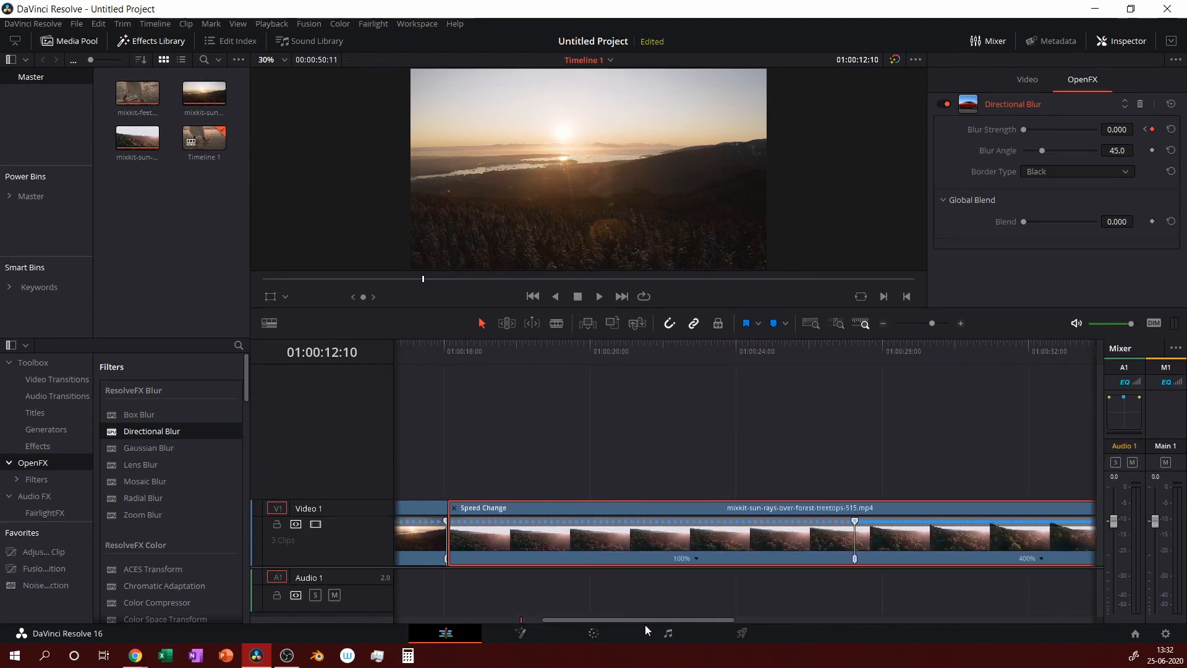
At 01:00:27:02 on the sun-rays clip, set Directional Blur angle to 90 with strength 0.
{"action": "left_click", "coordinate": [850, 350]}
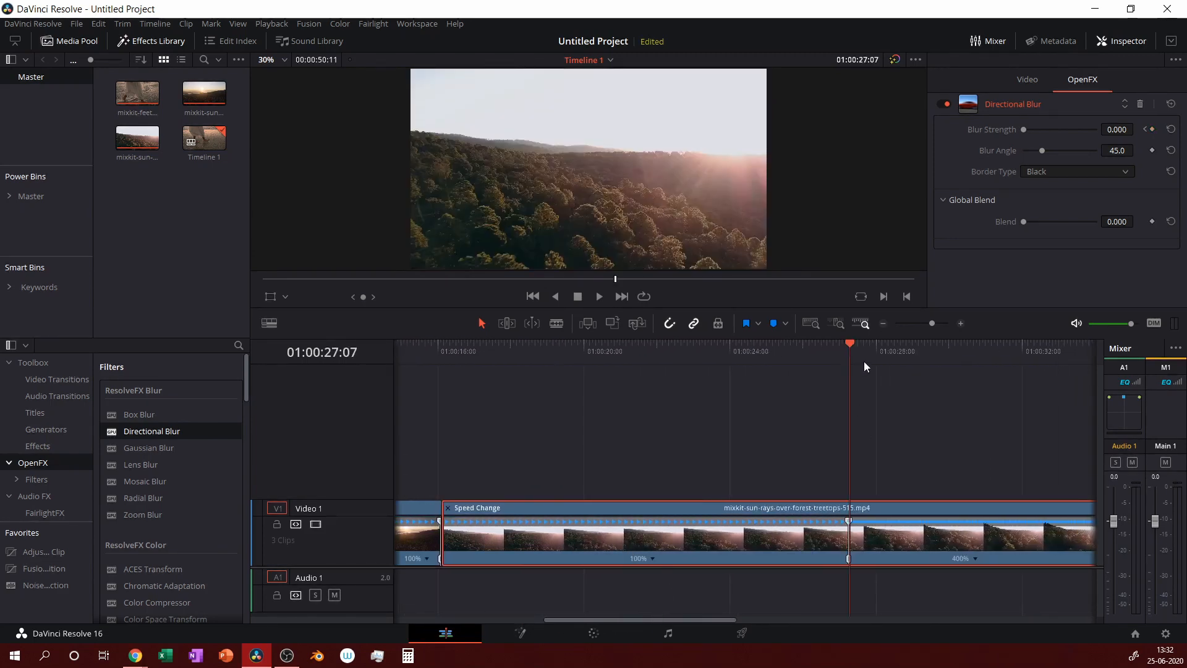
{"action": "key", "text": "Left"}
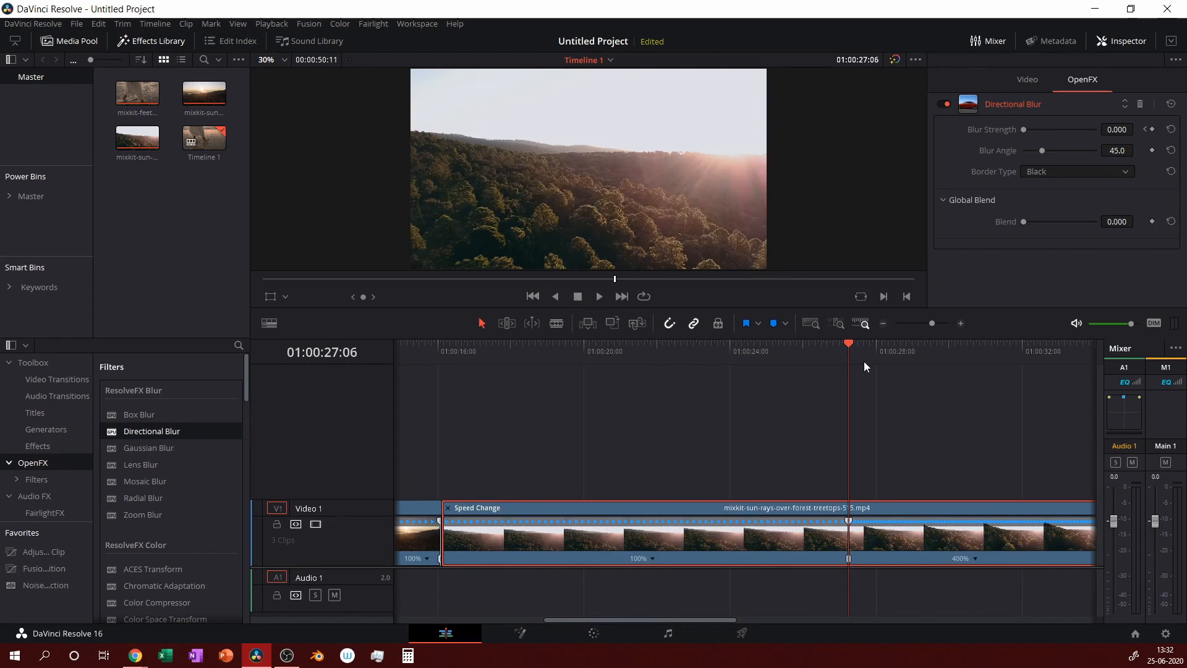
{"action": "key", "text": "Left"}
{"action": "key", "text": "Left"}
{"action": "key", "text": "Left"}
{"action": "key", "text": "Left"}
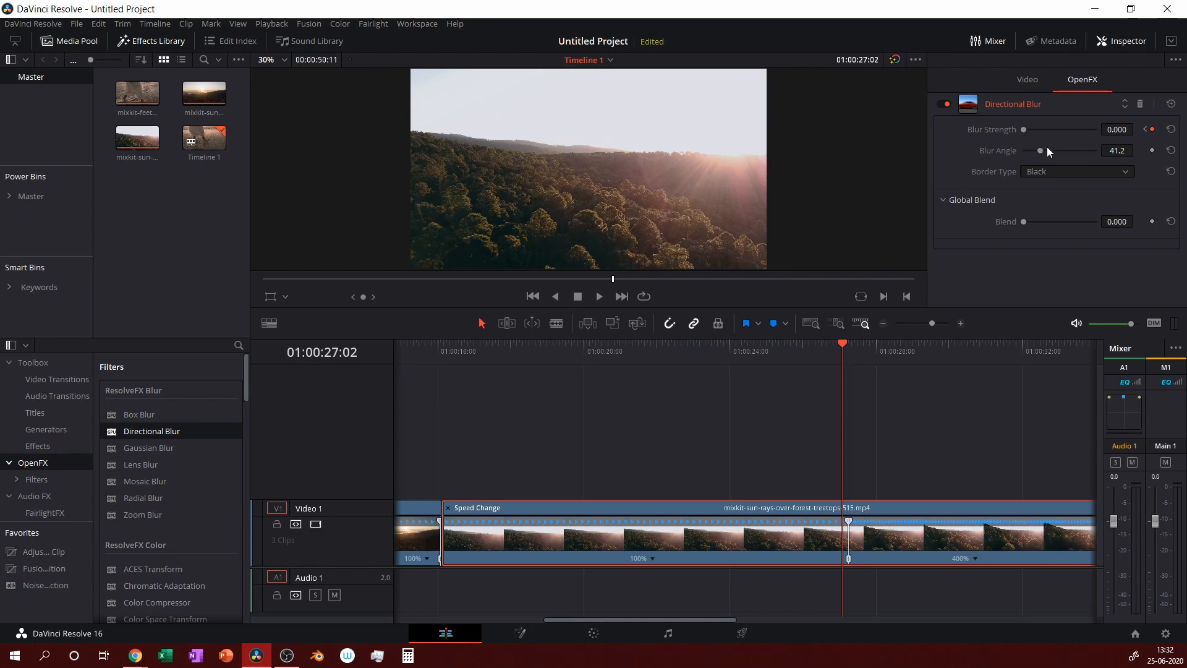
{"action": "left_click_drag", "start_coordinate": [1029, 132], "coordinate": [932, 165]}
{"action": "left_click_drag", "start_coordinate": [713, 622], "coordinate": [838, 616]}
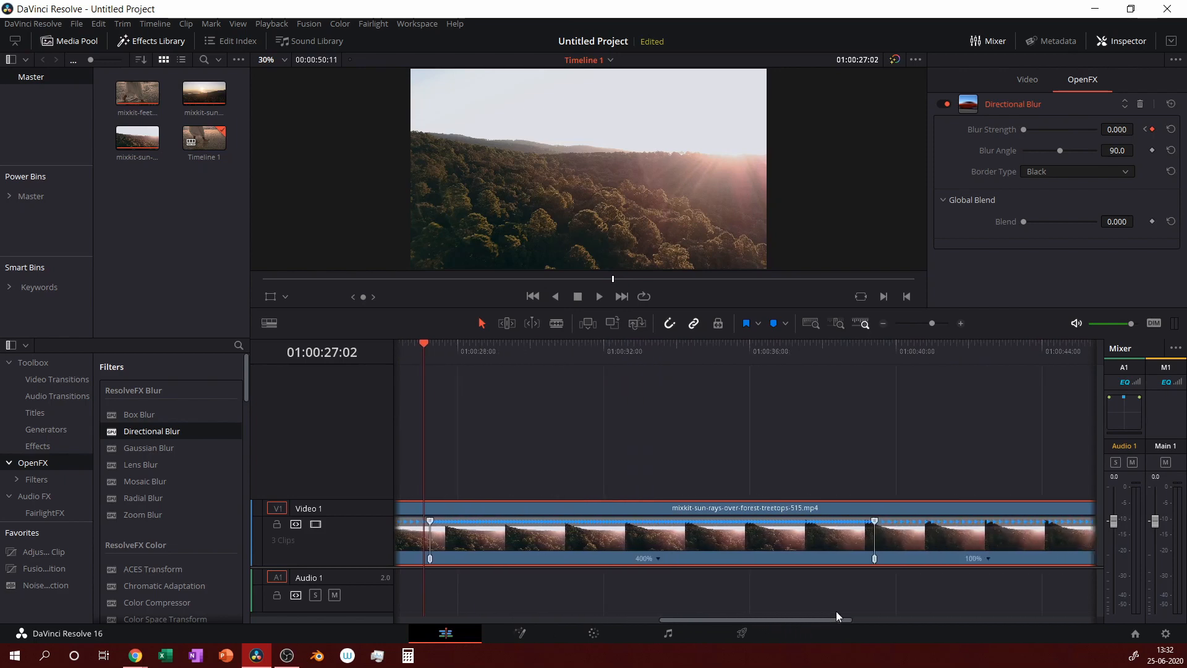
Keyframe the sun-rays clip's Directional Blur strength at 0.771 at 01:00:34:22.
{"action": "left_click", "coordinate": [880, 354]}
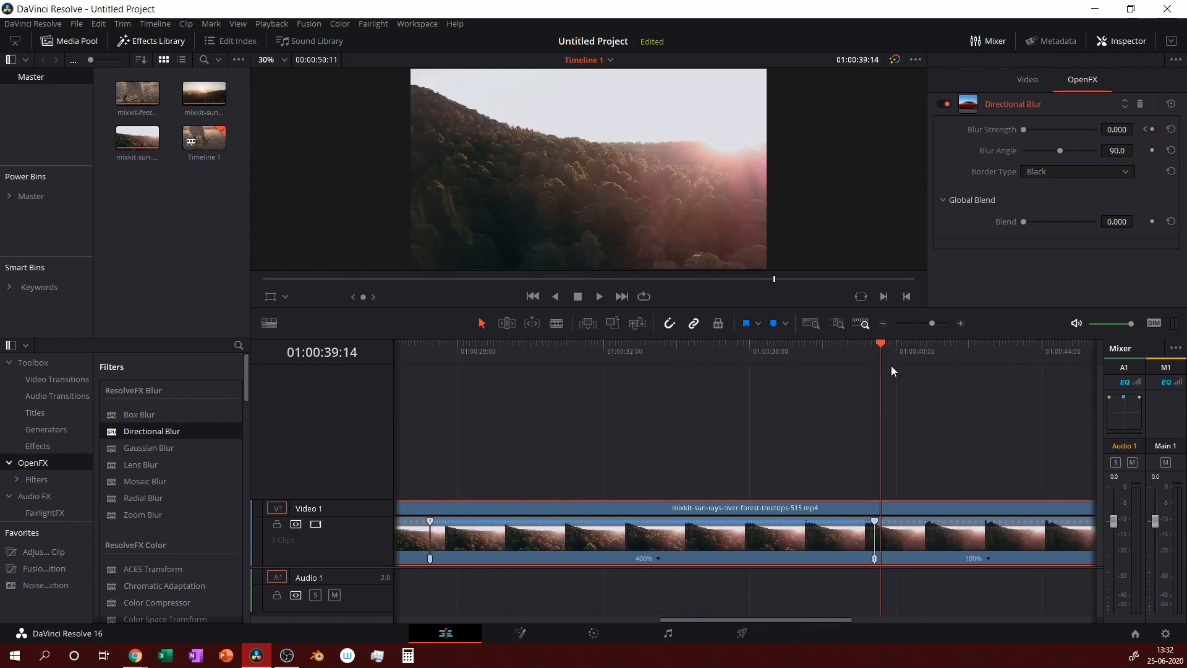
{"action": "key", "text": "Left"}
{"action": "key", "text": "Left"}
{"action": "key", "text": "Left"}
{"action": "key", "text": "Right"}
{"action": "key", "text": "Right"}
{"action": "key", "text": "Right"}
{"action": "key", "text": "Right"}
{"action": "left_click", "coordinate": [828, 359]}
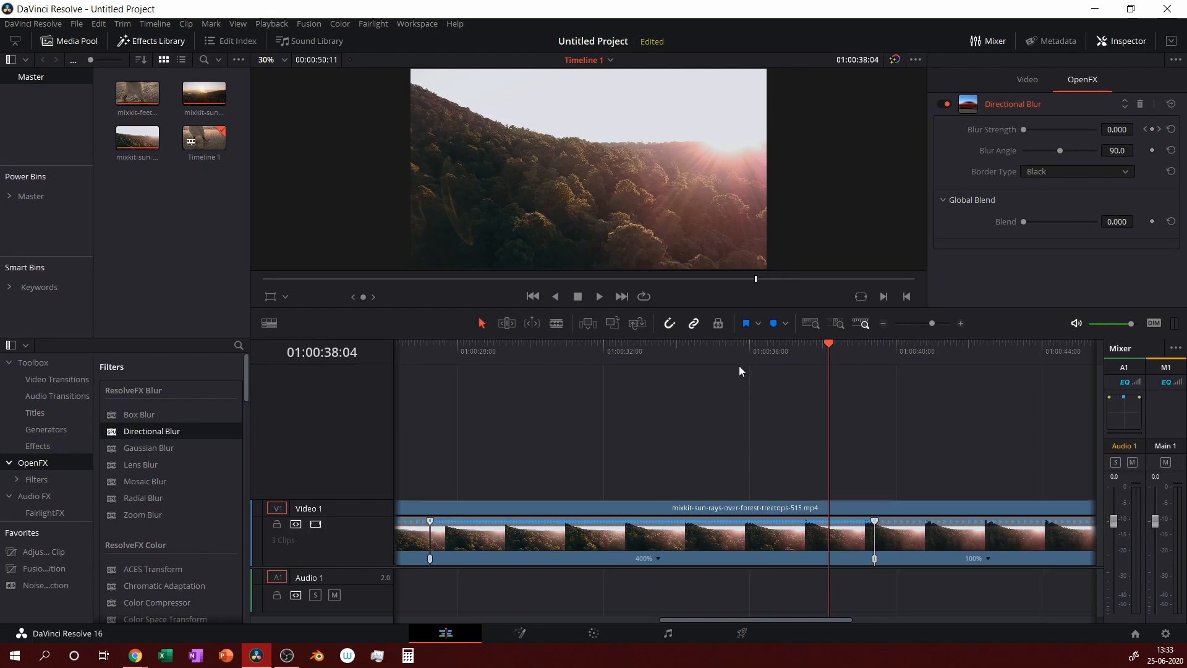
{"action": "left_click", "coordinate": [642, 348]}
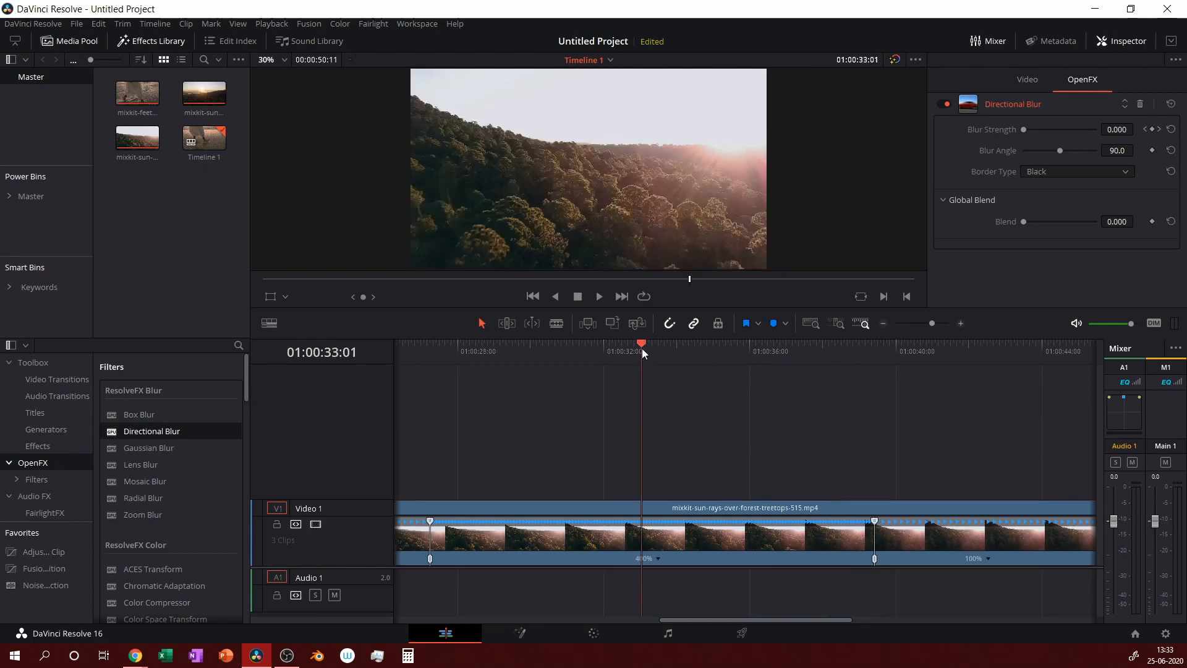
{"action": "left_click_drag", "start_coordinate": [525, 355], "coordinate": [434, 362]}
{"action": "left_click", "coordinate": [421, 360]}
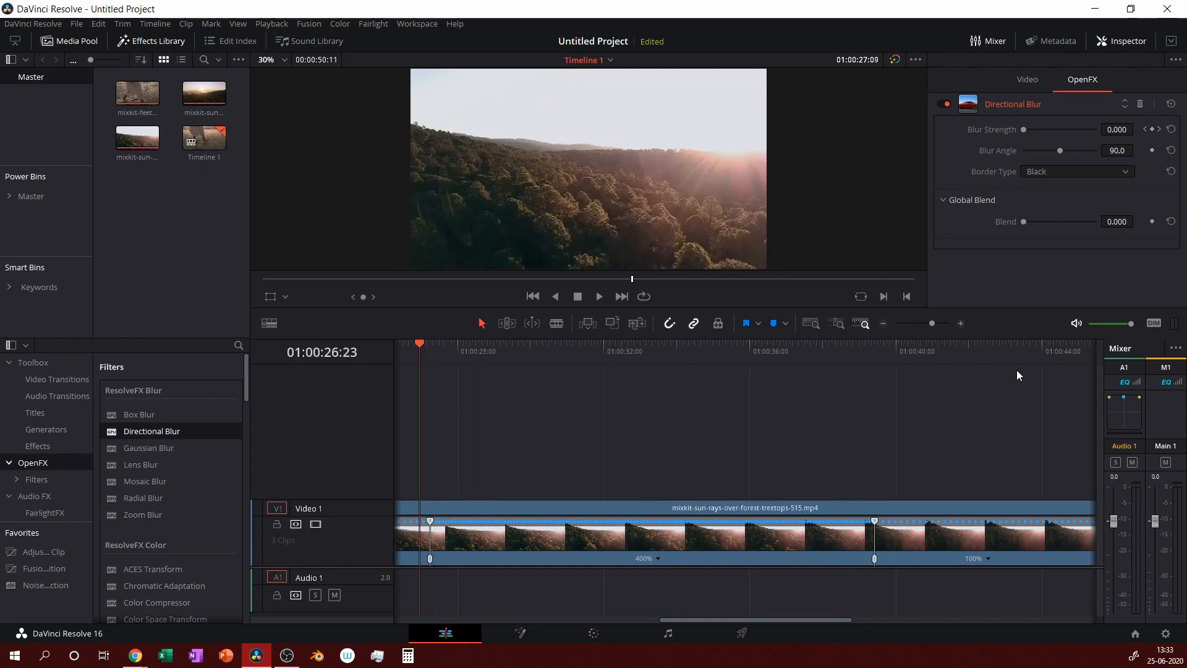
{"action": "left_click", "coordinate": [758, 352]}
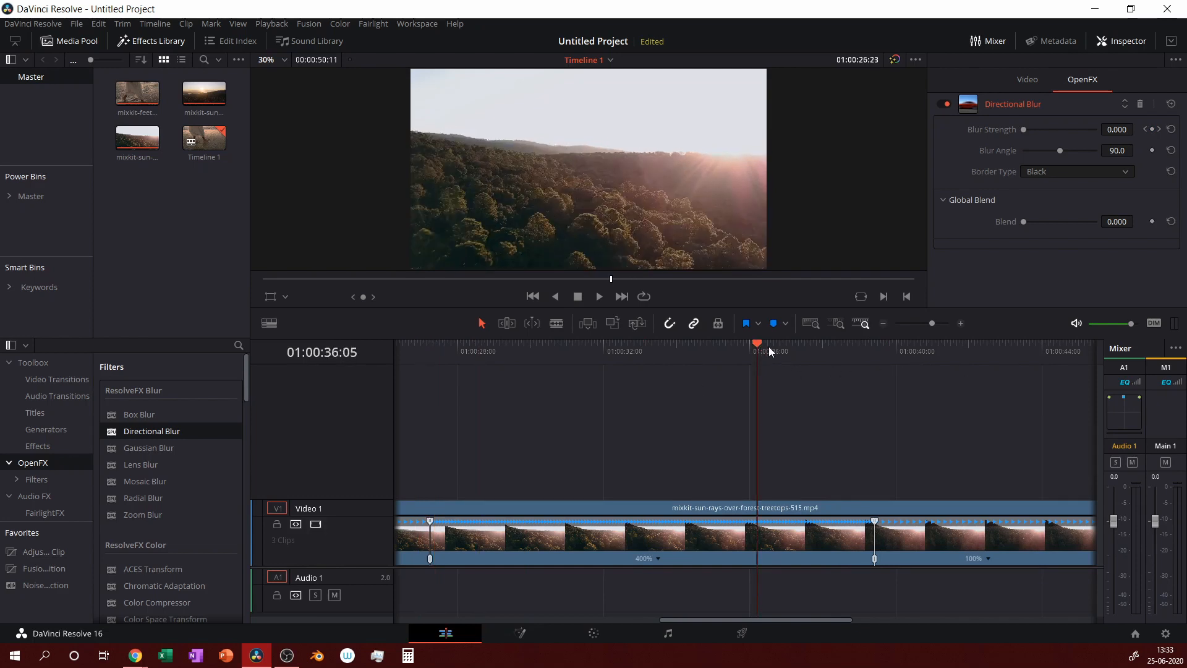
{"action": "left_click", "coordinate": [711, 350]}
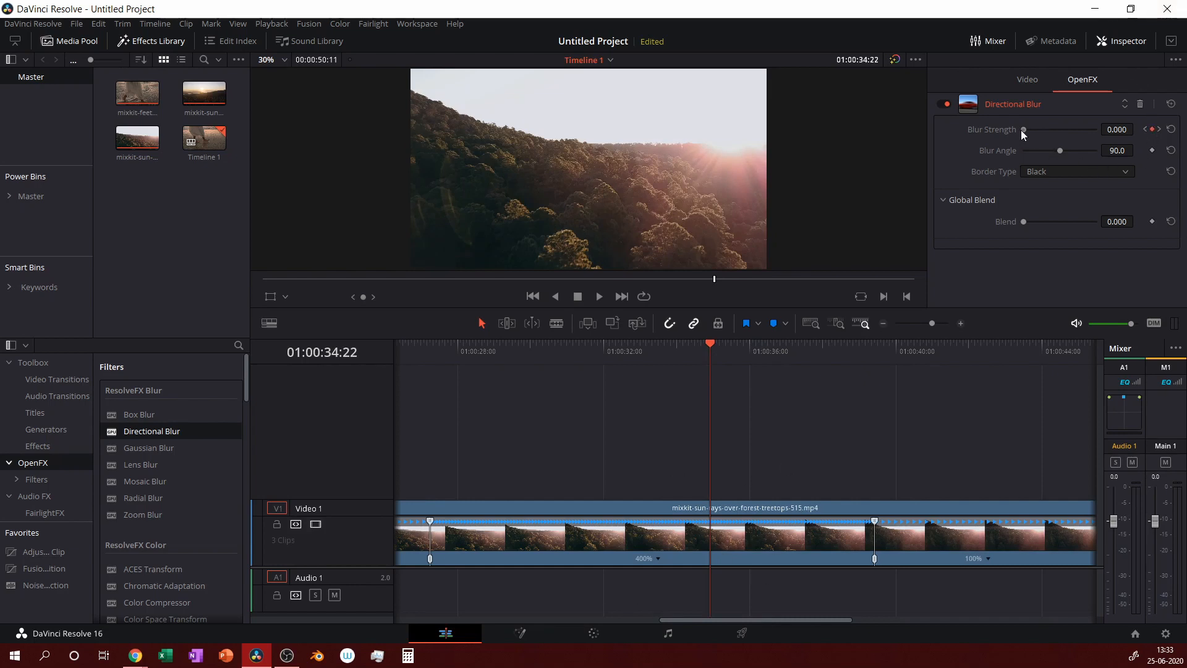
{"action": "left_click_drag", "start_coordinate": [1022, 130], "coordinate": [1077, 146]}
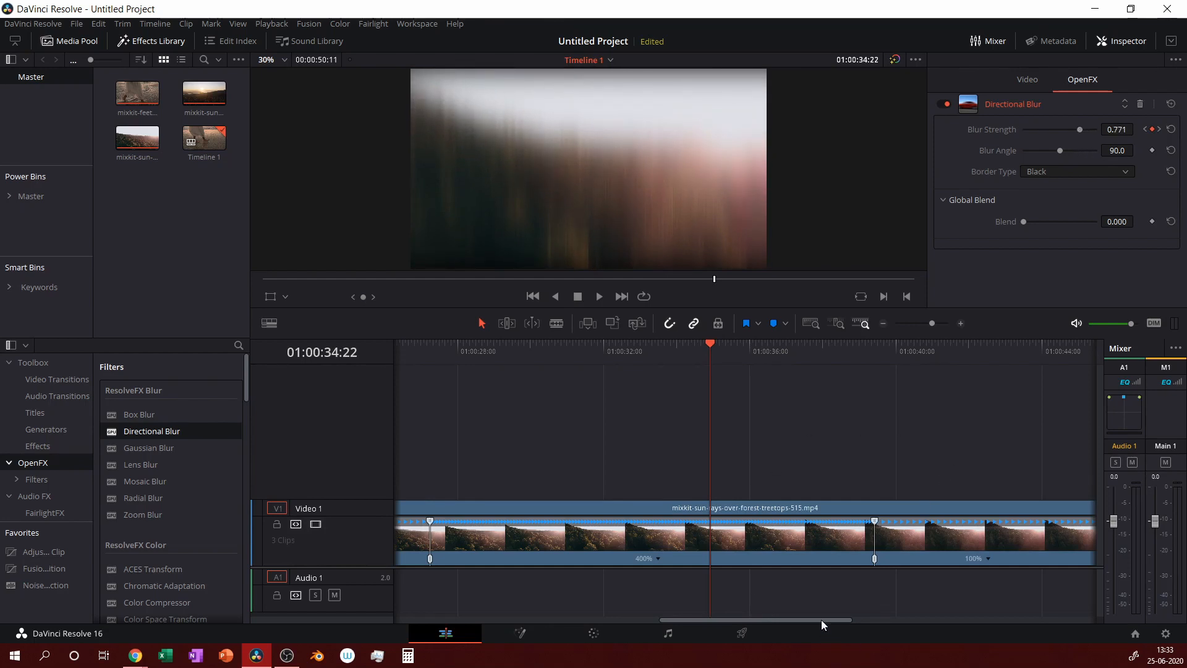
{"action": "left_click_drag", "start_coordinate": [822, 618], "coordinate": [527, 664]}
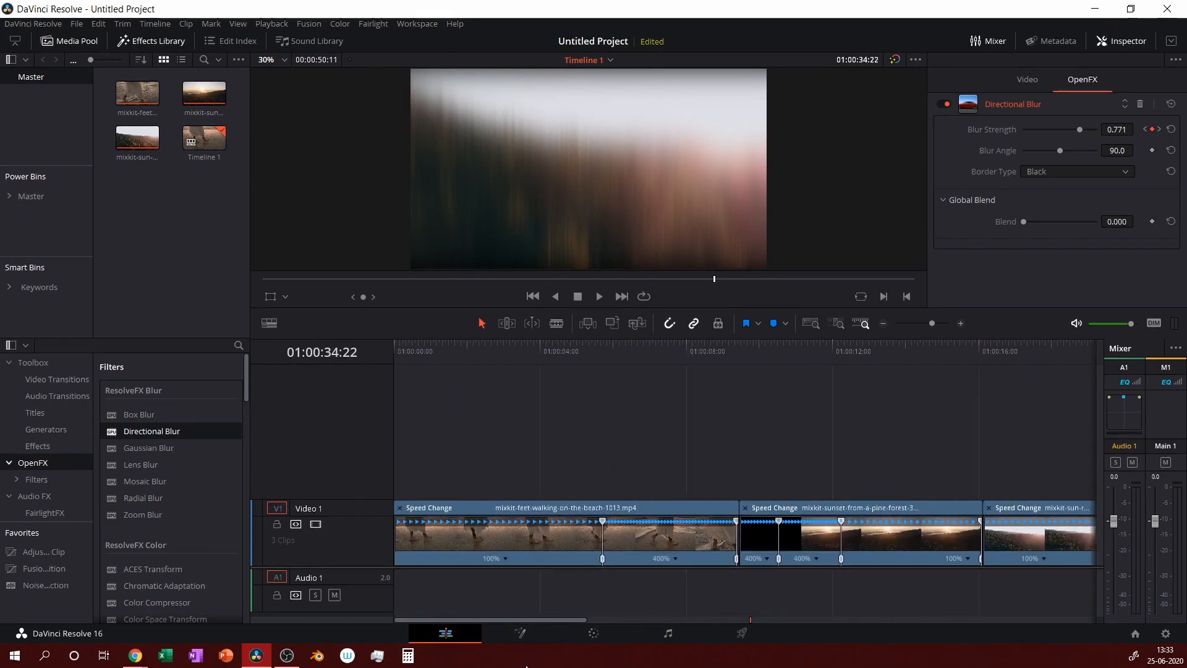
Import the Dusk mp3 onto Audio 1 and play the edit from the start.
{"action": "left_click", "coordinate": [884, 323]}
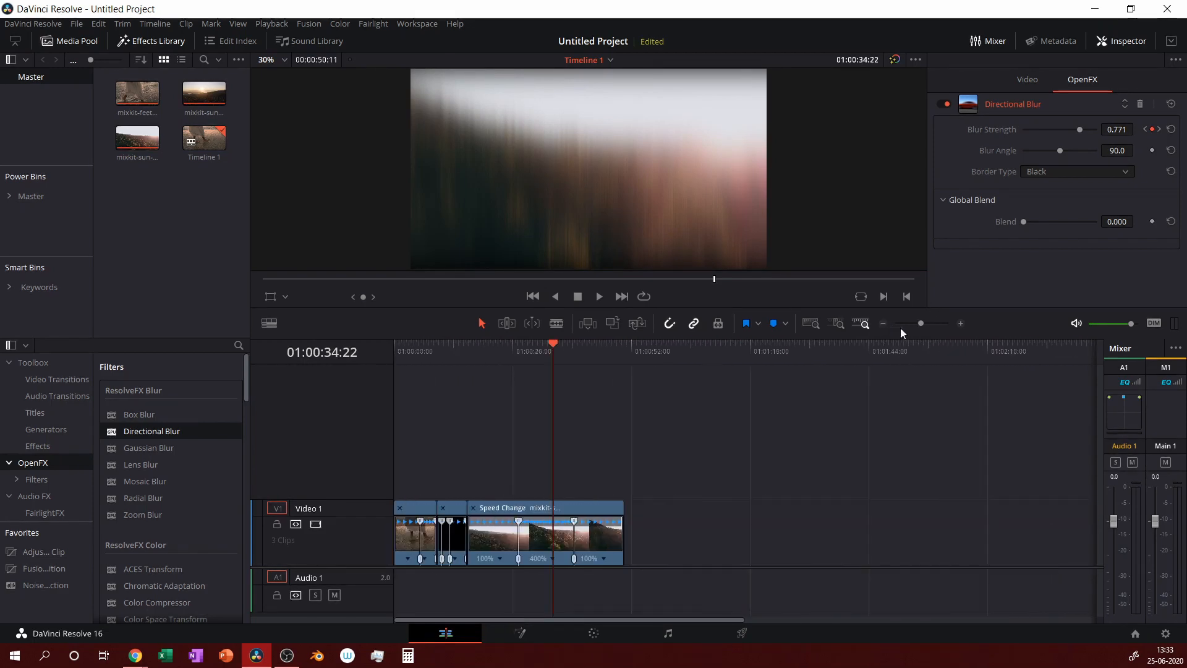
{"action": "left_click", "coordinate": [960, 323]}
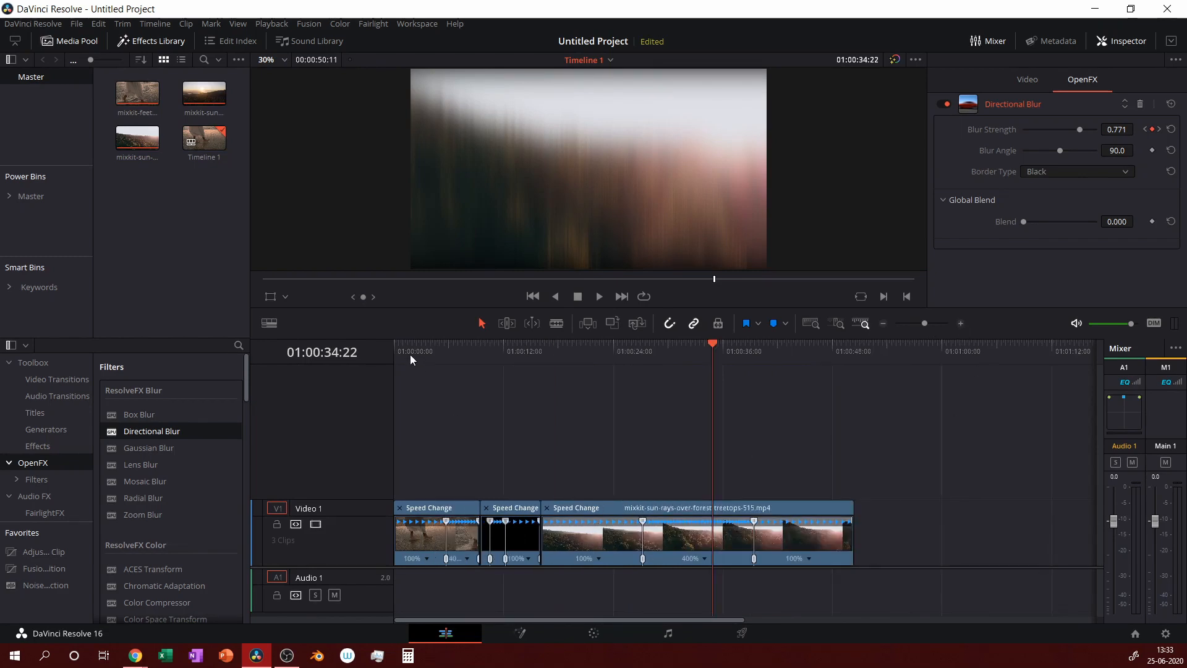
{"action": "left_click_drag", "start_coordinate": [410, 354], "coordinate": [399, 358]}
{"action": "right_click", "coordinate": [173, 195]}
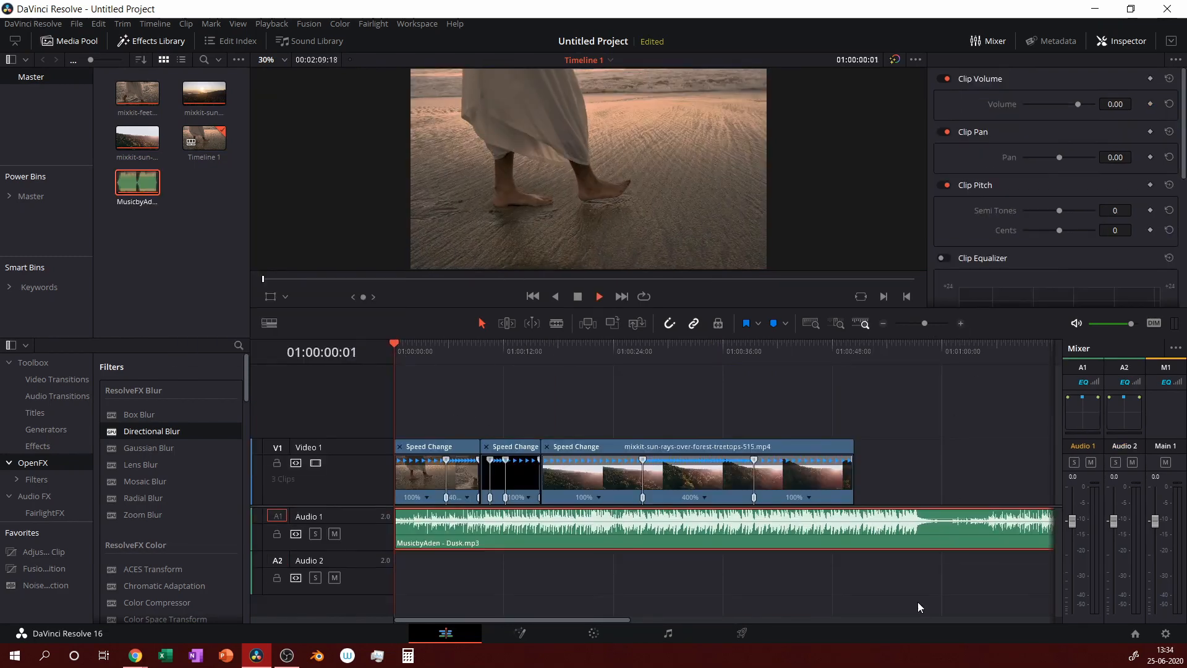
{"action": "key", "text": "space"}
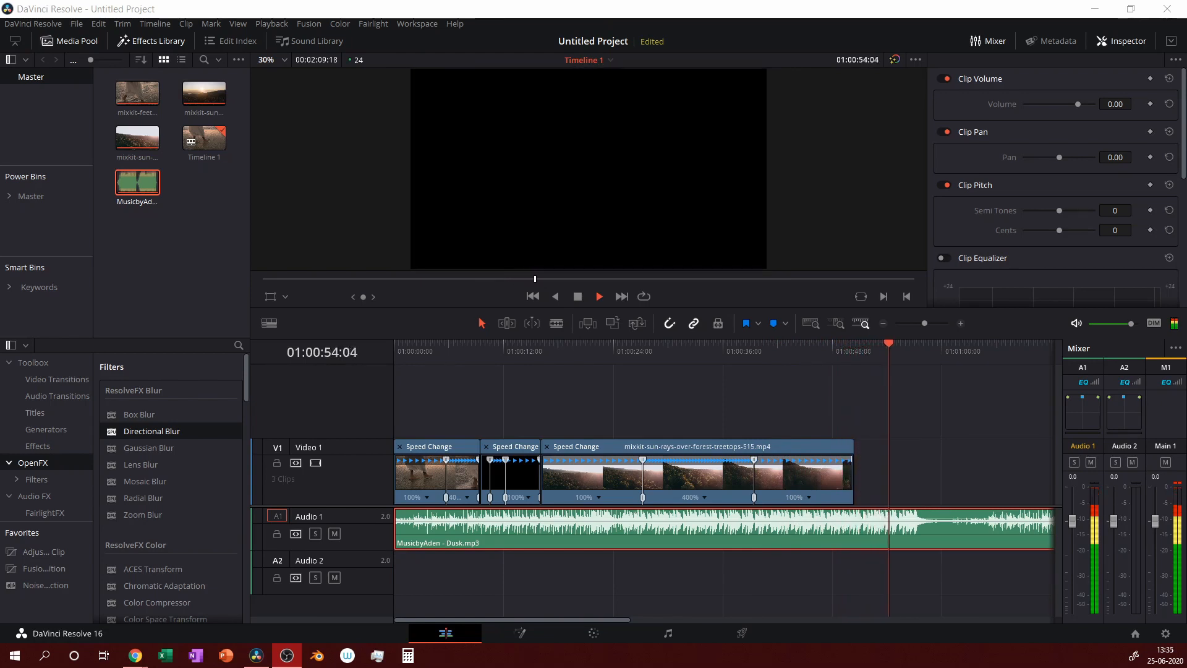
{"action": "left_click", "coordinate": [599, 296]}
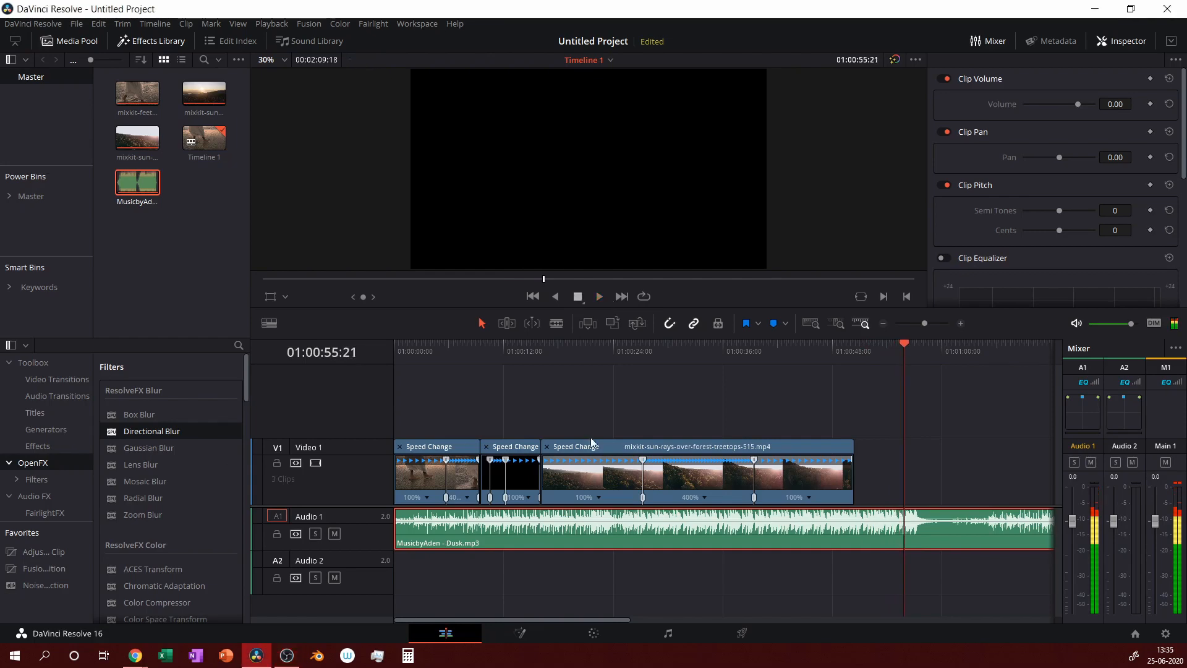